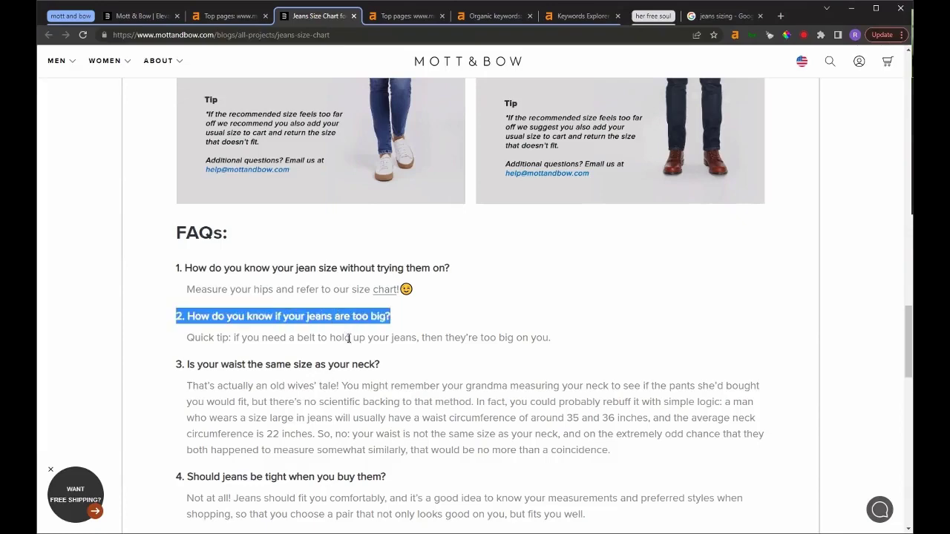
Review the FAQ section of the jeans size chart article, highlighting the first two questions.
scroll(269, 209, down, 2)
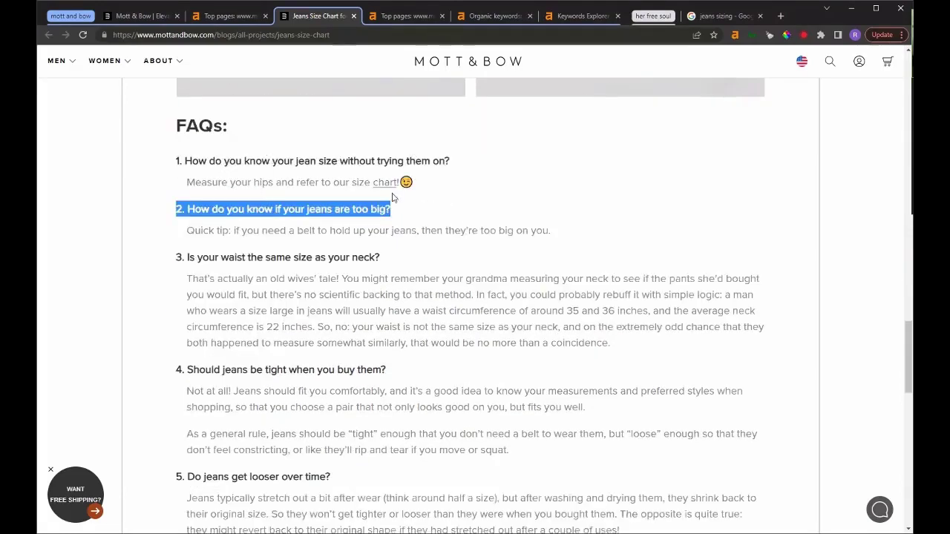
click(375, 208)
drag(271, 160, 416, 161)
drag(343, 209, 368, 208)
drag(311, 341, 331, 321)
scroll(319, 276, down, 5)
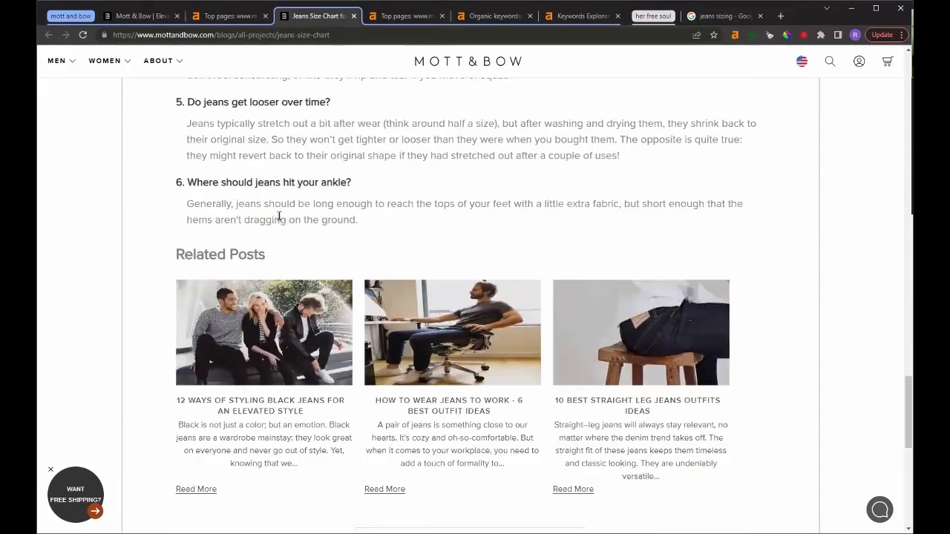
scroll(279, 216, up, 5)
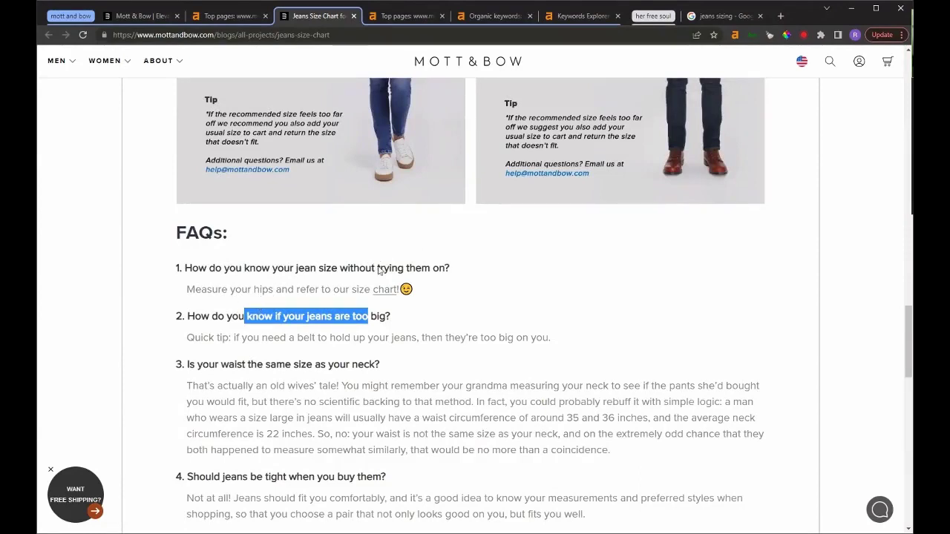
Inspect the article's heading outline in the Ahrefs toolbar's content report and compare it with the page sections and FAQ questions.
click(735, 36)
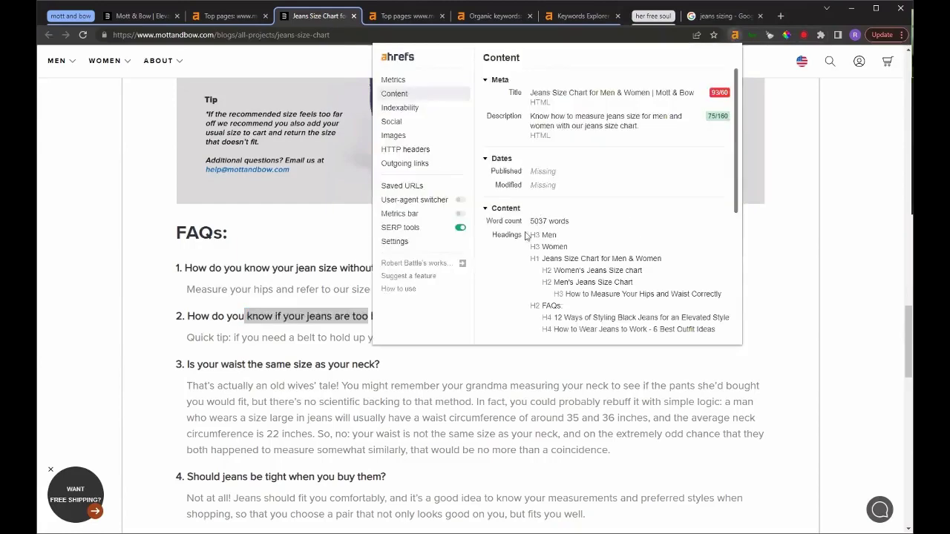
scroll(286, 292, down, 10)
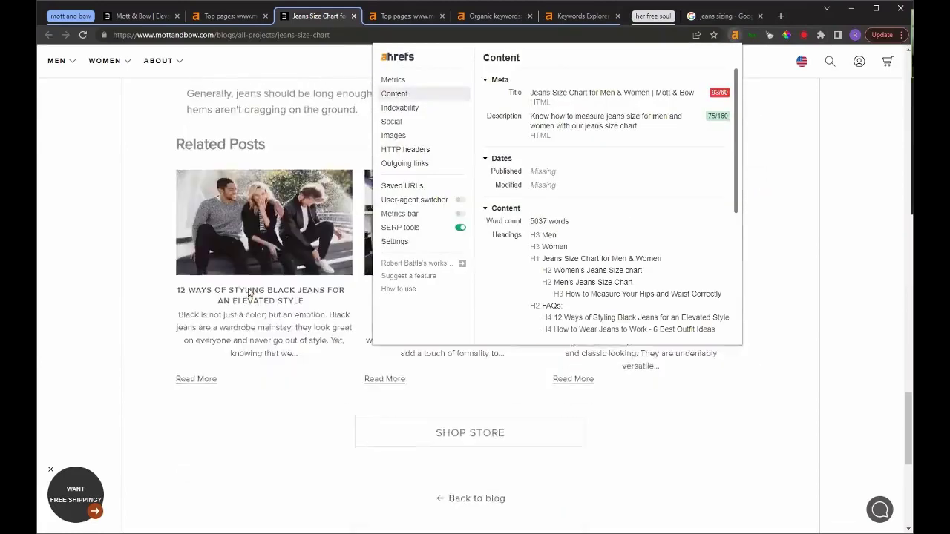
scroll(248, 289, up, 10)
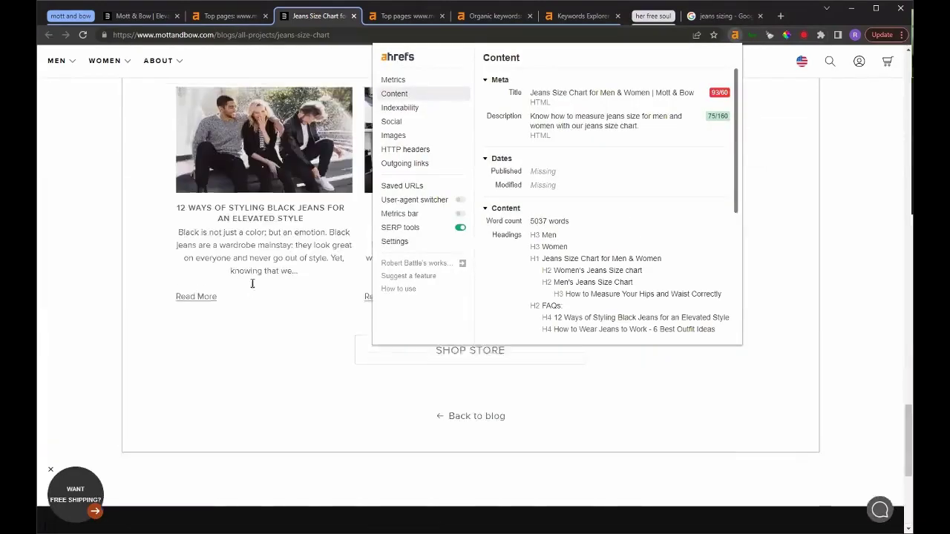
scroll(252, 282, up, 15)
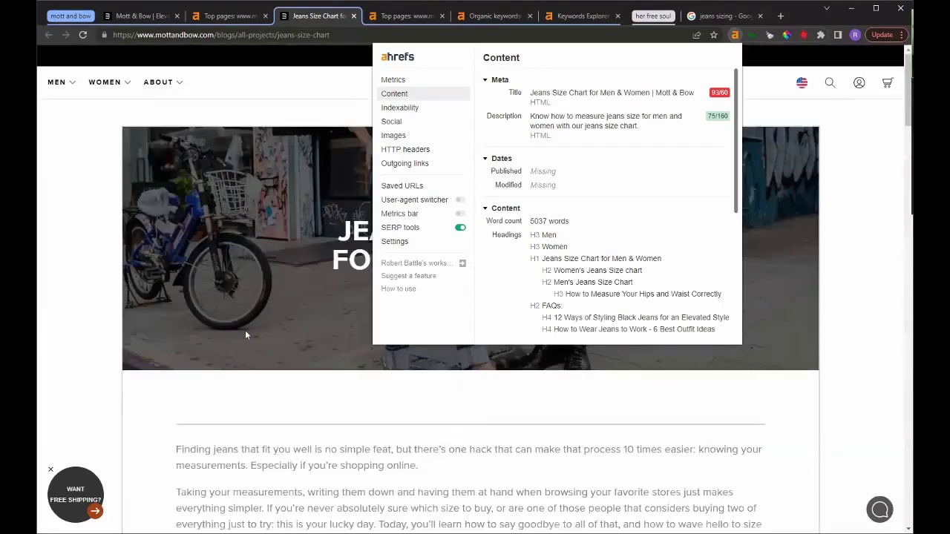
scroll(248, 328, down, 15)
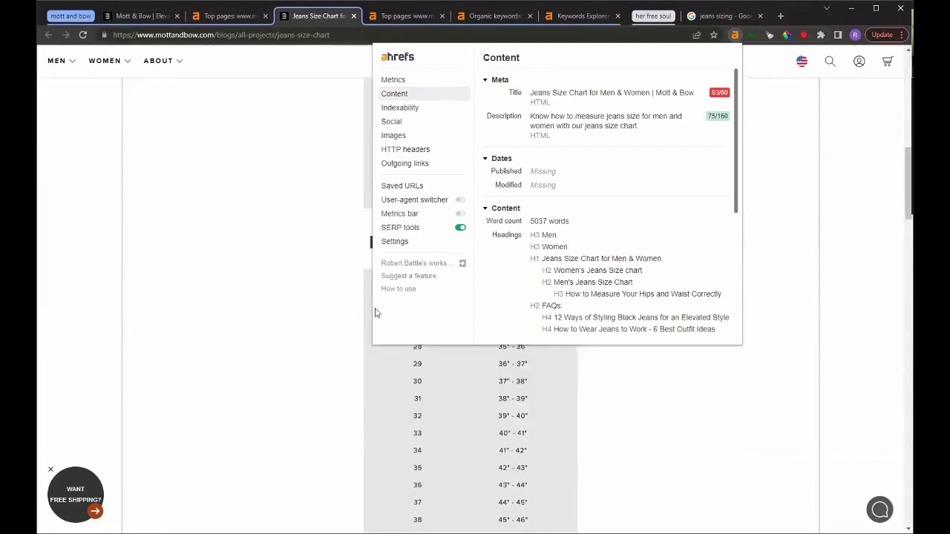
scroll(269, 308, down, 10)
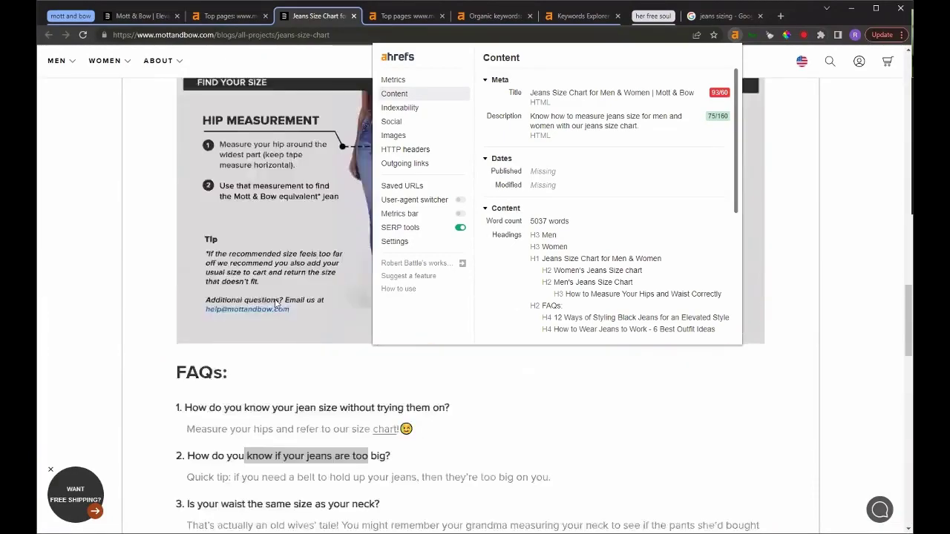
double_click(282, 322)
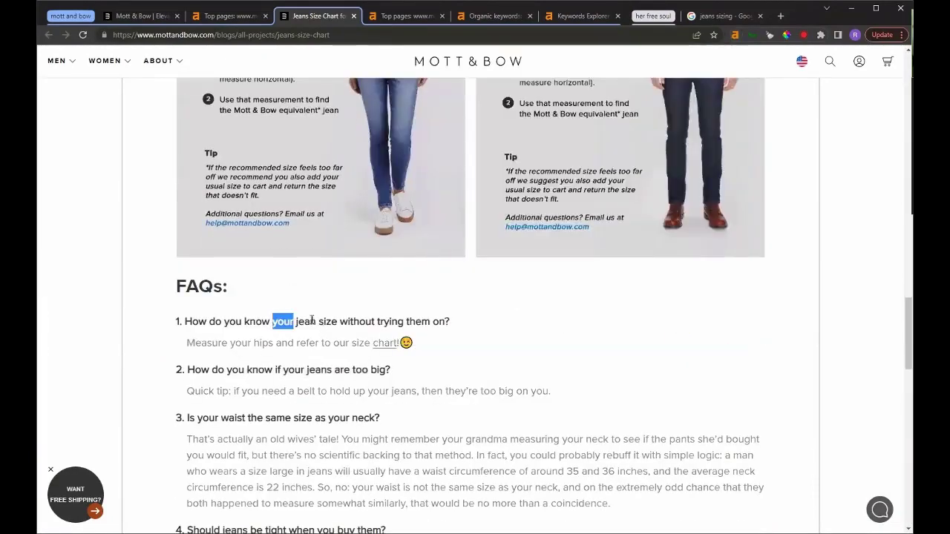
drag(295, 321, 340, 321)
scroll(305, 285, down, 4)
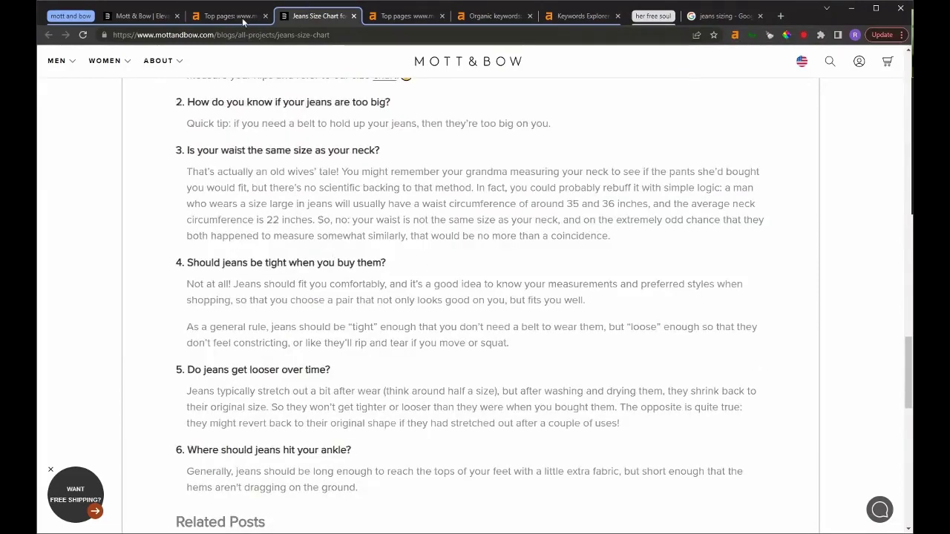
Return to the Ahrefs Top pages report and chart organic keywords for the jeans-size-chart blog page only.
key(ctrl+shift+Tab)
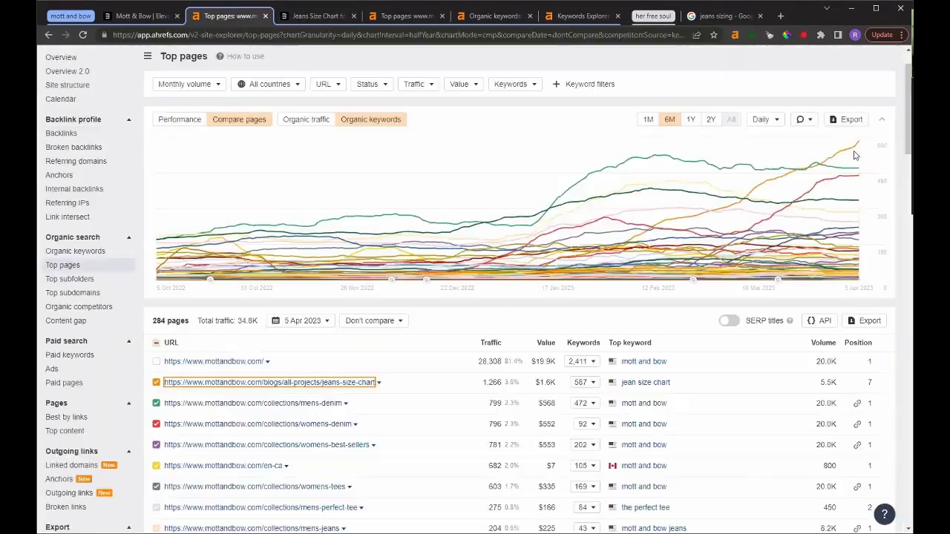
click(156, 362)
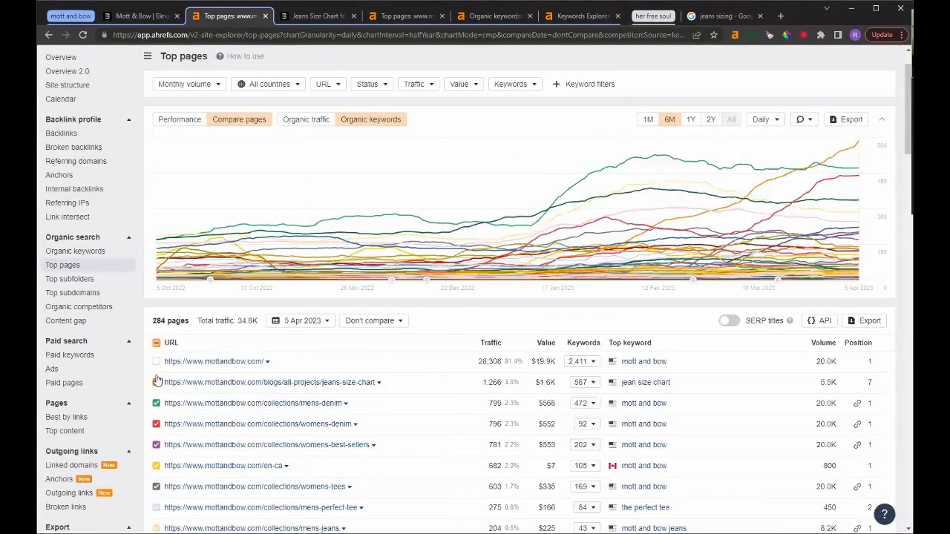
click(156, 383)
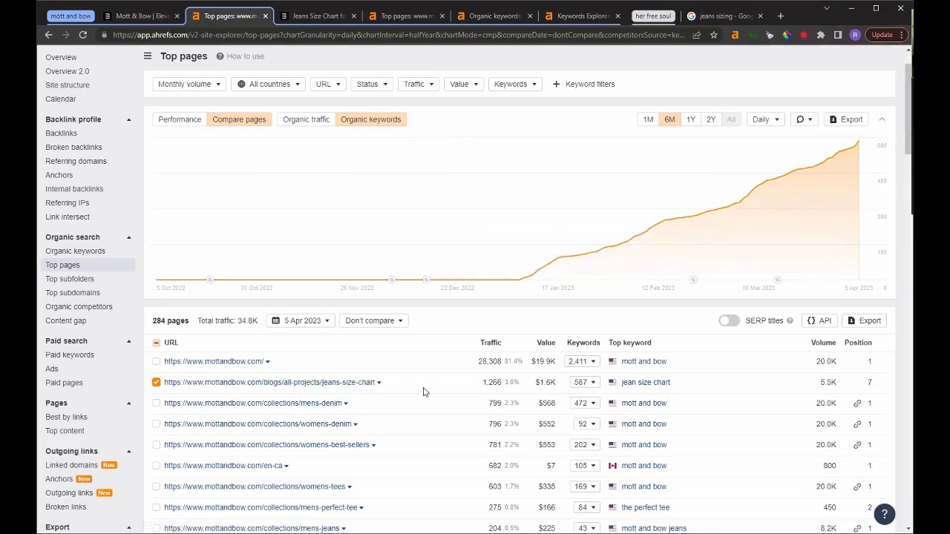
scroll(426, 400, down, 1)
scroll(411, 388, down, 2)
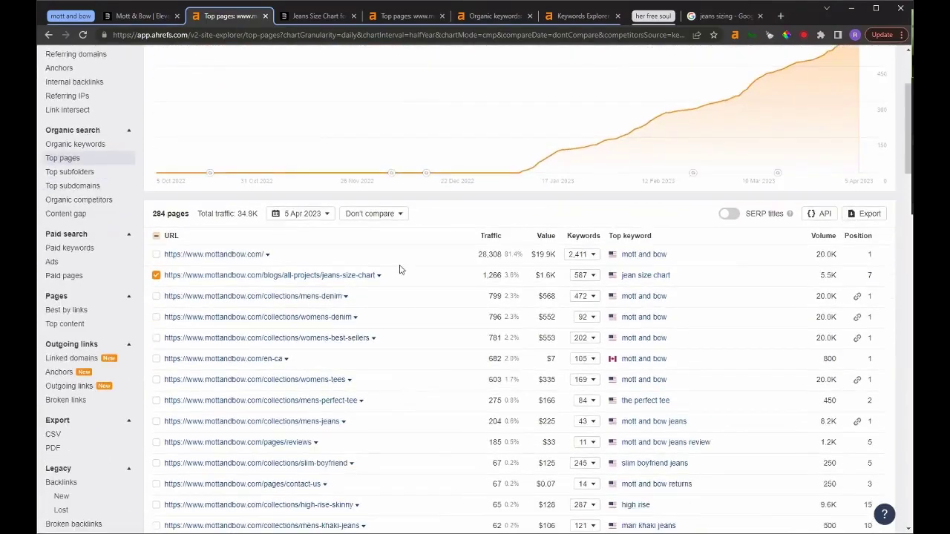
scroll(358, 59, up, 3)
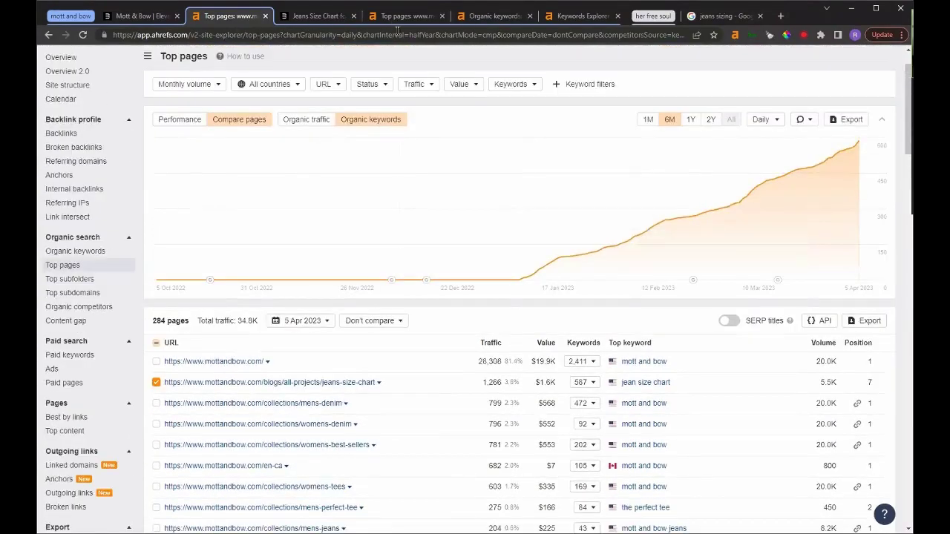
Switch to the Organic keywords report for mottandbow.com and sort the keywords by traffic.
click(426, 17)
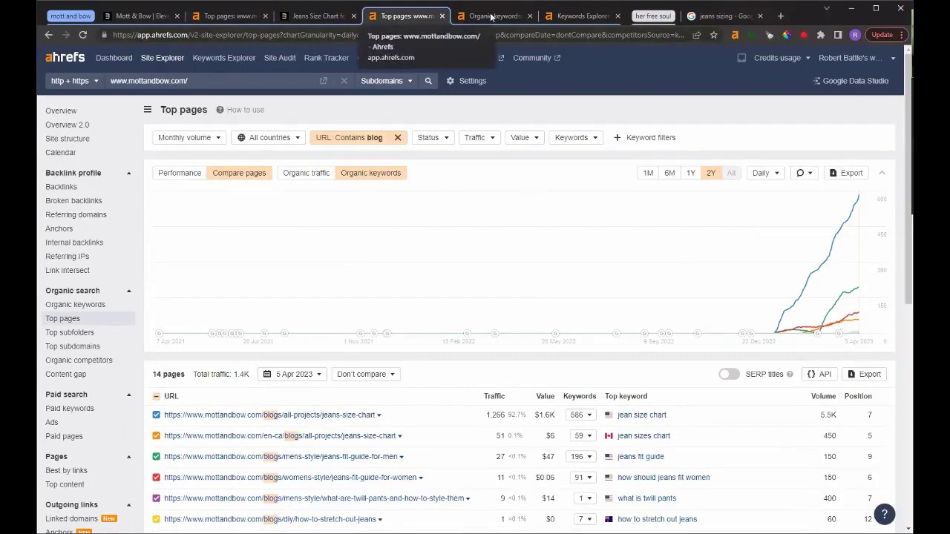
key(ctrl+Tab)
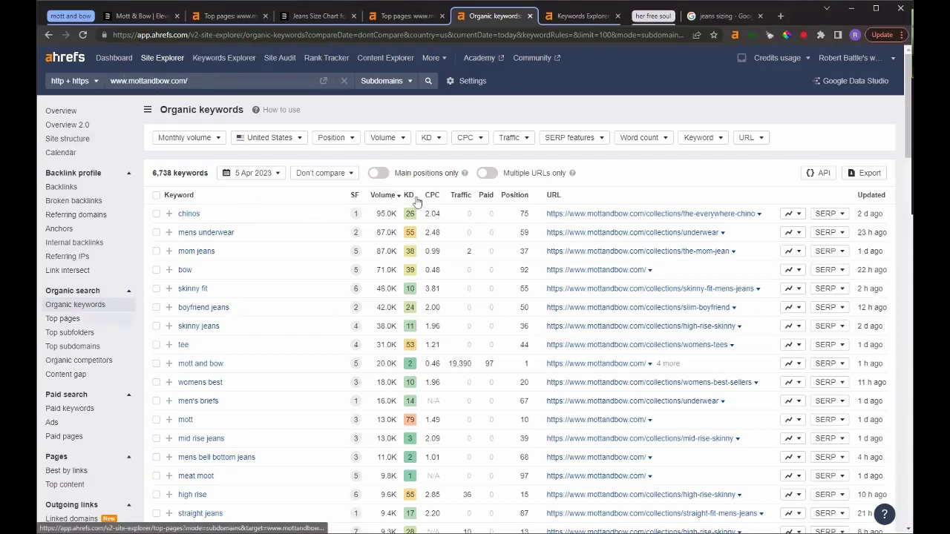
click(461, 195)
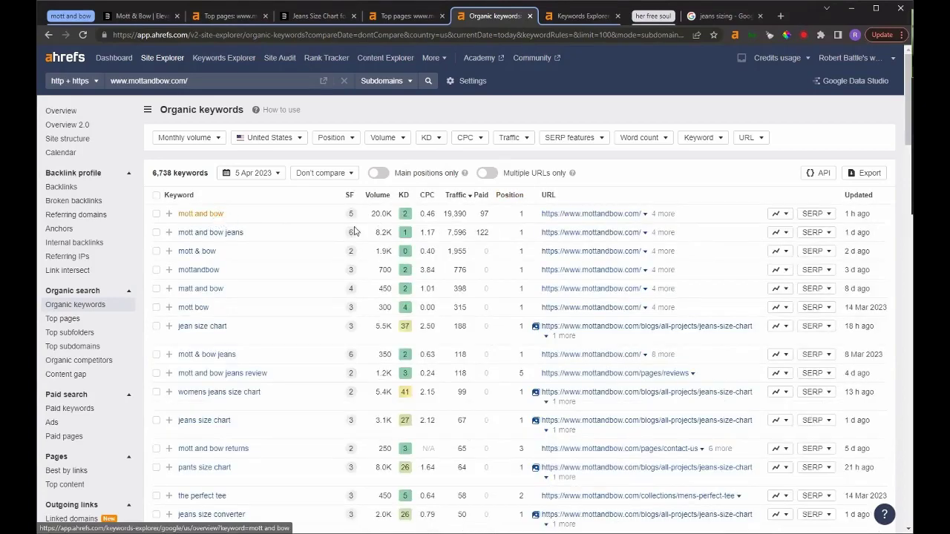
Examine the top traffic keywords, comparing the branded "mott and bow" traffic with the volume of size terms such as "jean sizes".
double_click(455, 213)
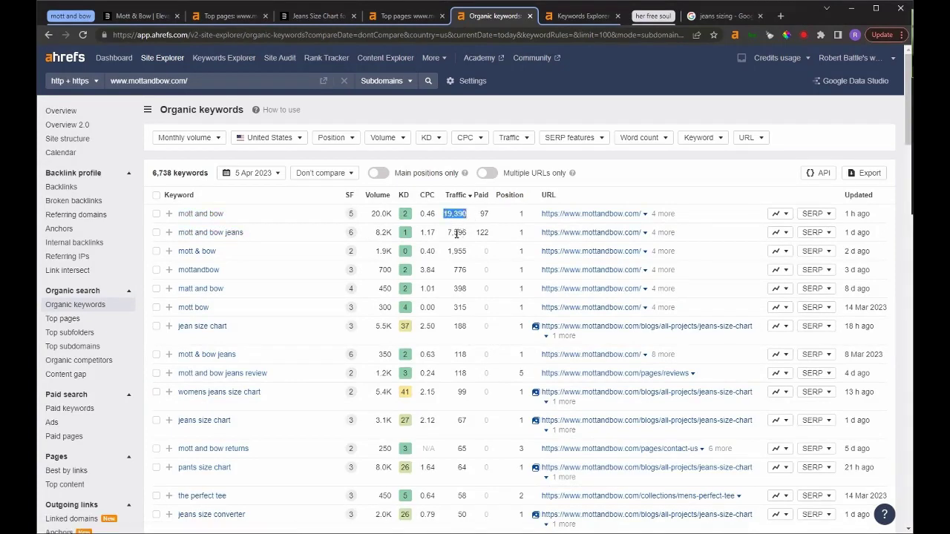
drag(489, 214, 480, 215)
double_click(458, 215)
scroll(458, 315, down, 4)
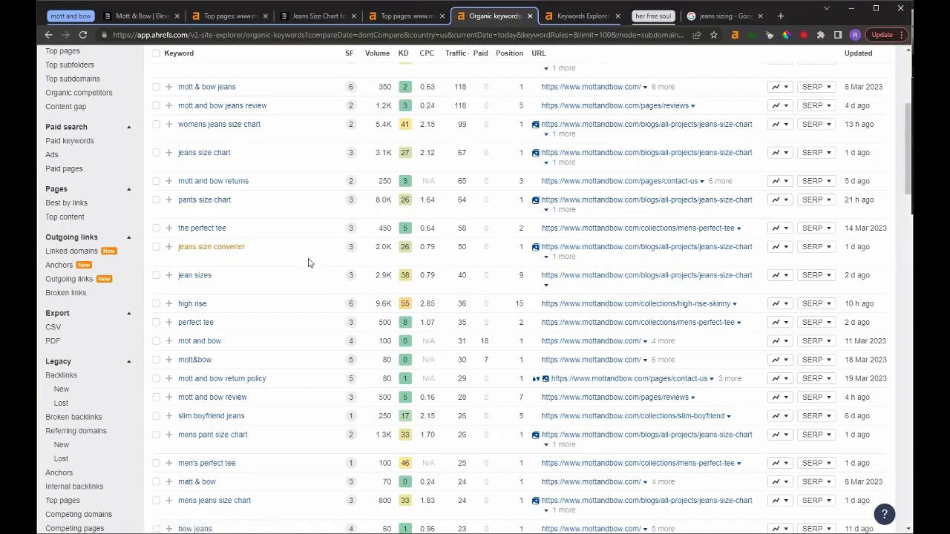
scroll(261, 260, up, 2)
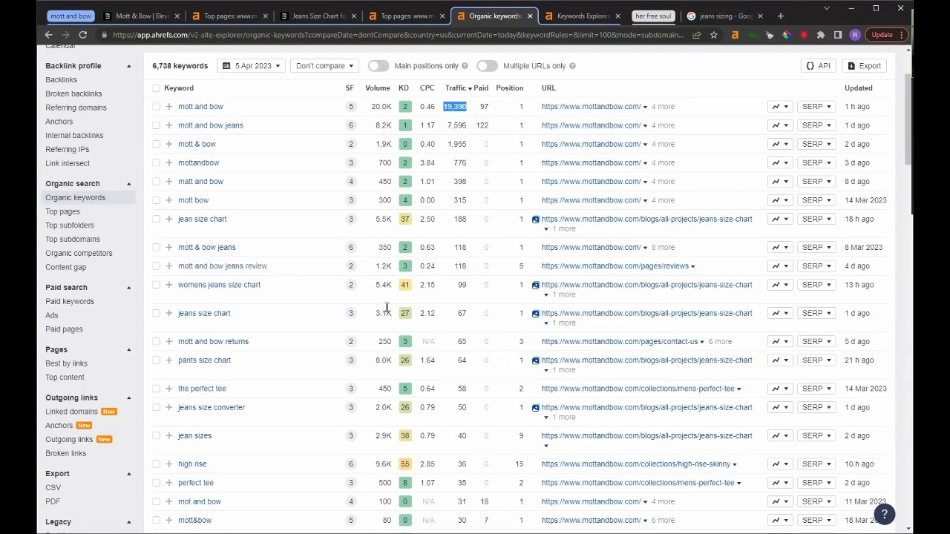
scroll(386, 312, down, 2)
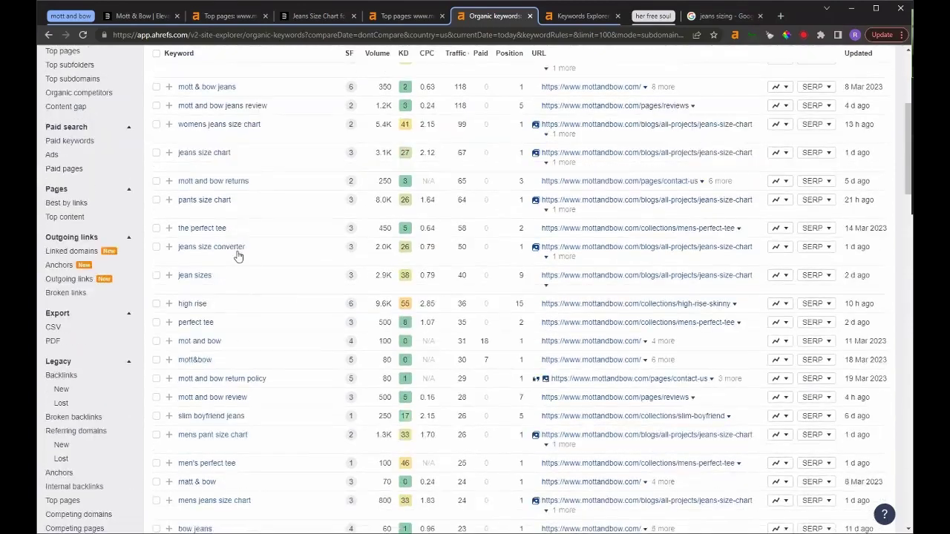
double_click(394, 276)
scroll(384, 287, up, 3)
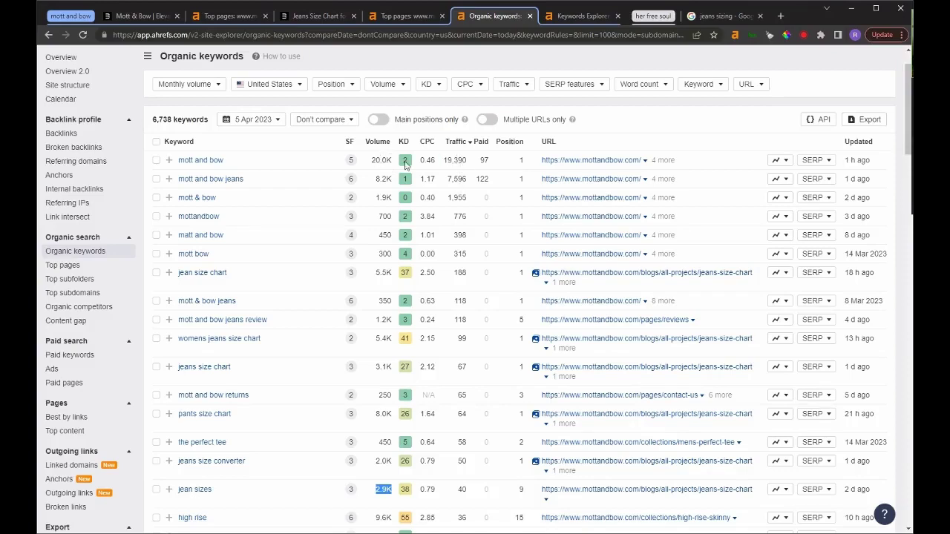
Sort the organic keywords by volume and review the highest-volume terms, highlighting the volume of "skinny fit".
click(377, 142)
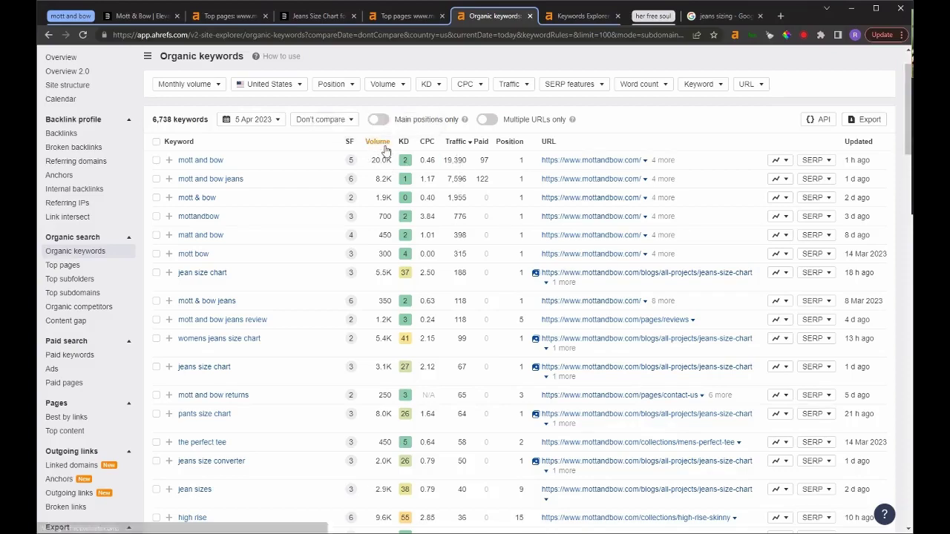
click(382, 145)
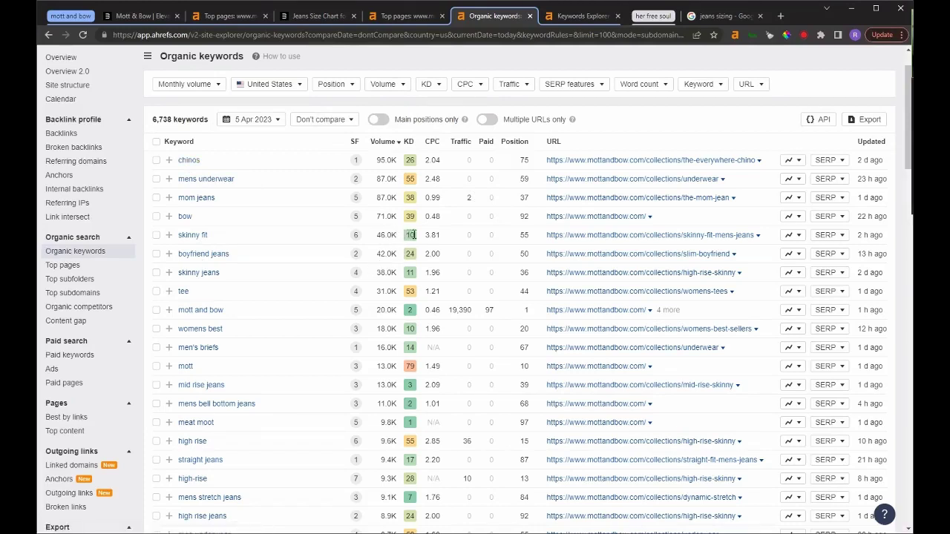
drag(397, 234, 376, 235)
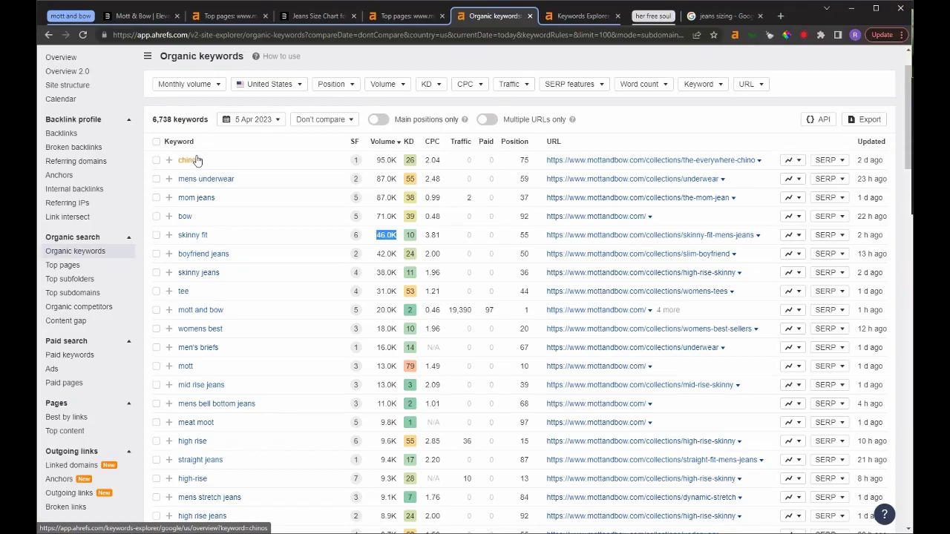
scroll(194, 163, up, 1)
scroll(208, 178, down, 1)
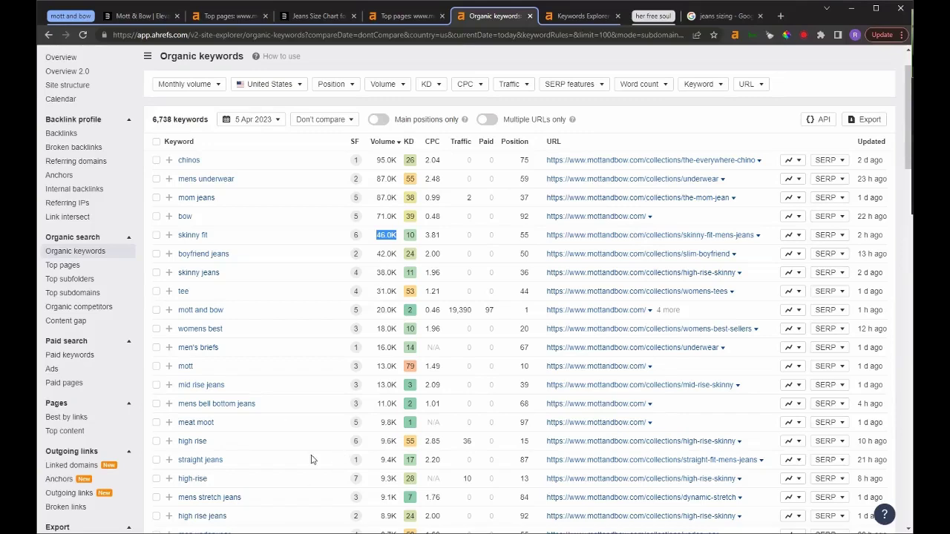
scroll(262, 326, down, 2)
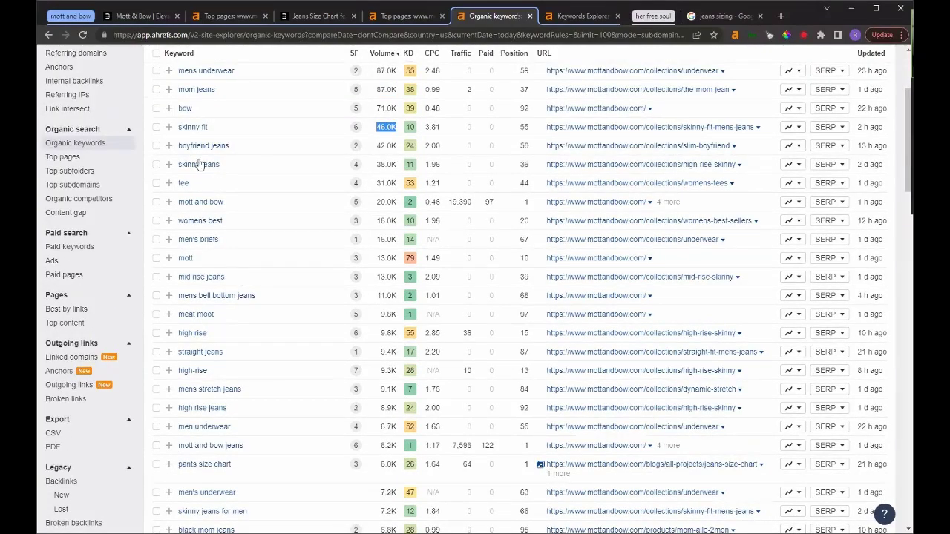
scroll(199, 164, up, 2)
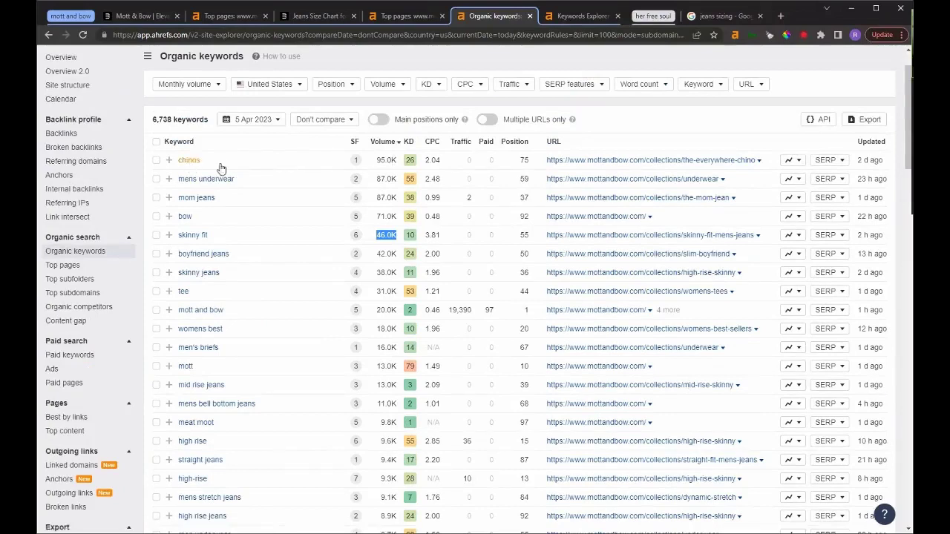
Check the volume, ranking and two-year position history of the keyword "chinos", and open its Keywords Explorer overview.
click(396, 159)
double_click(396, 159)
click(394, 160)
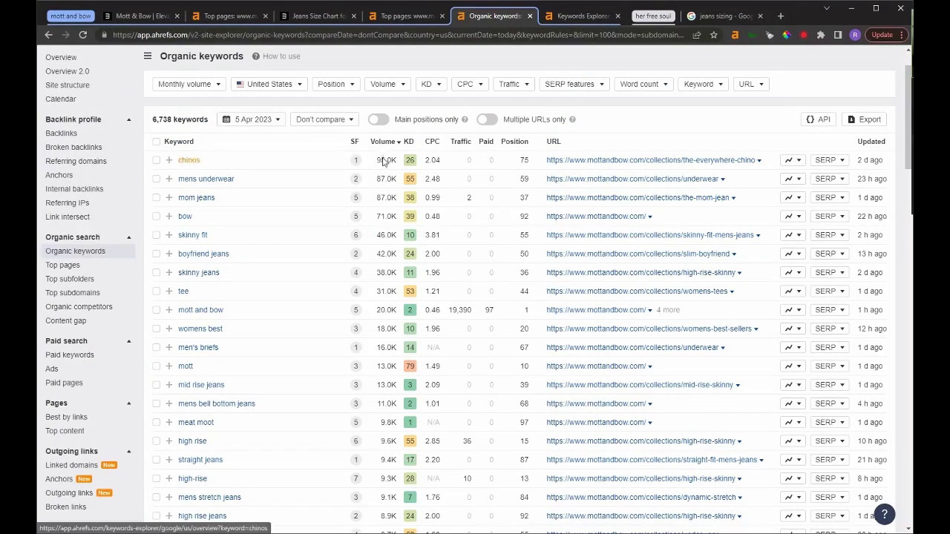
double_click(524, 160)
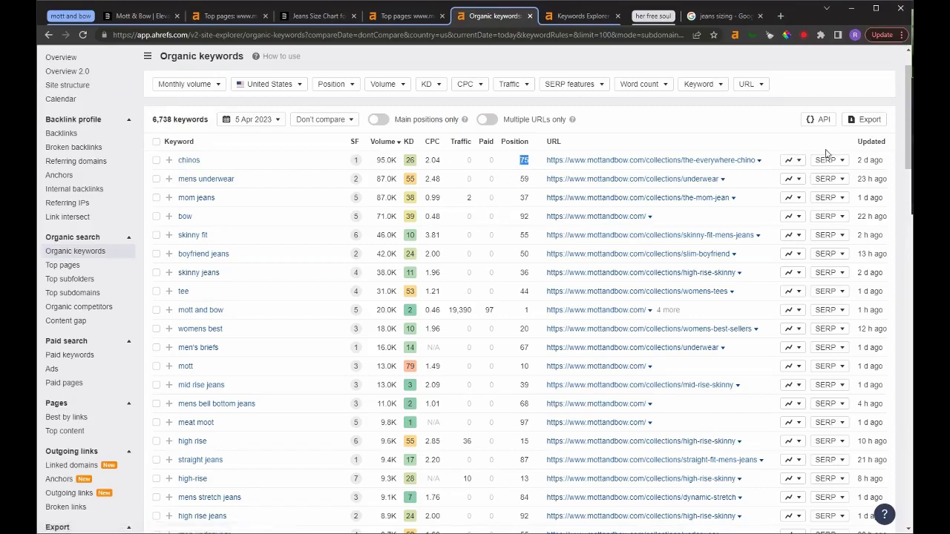
click(797, 162)
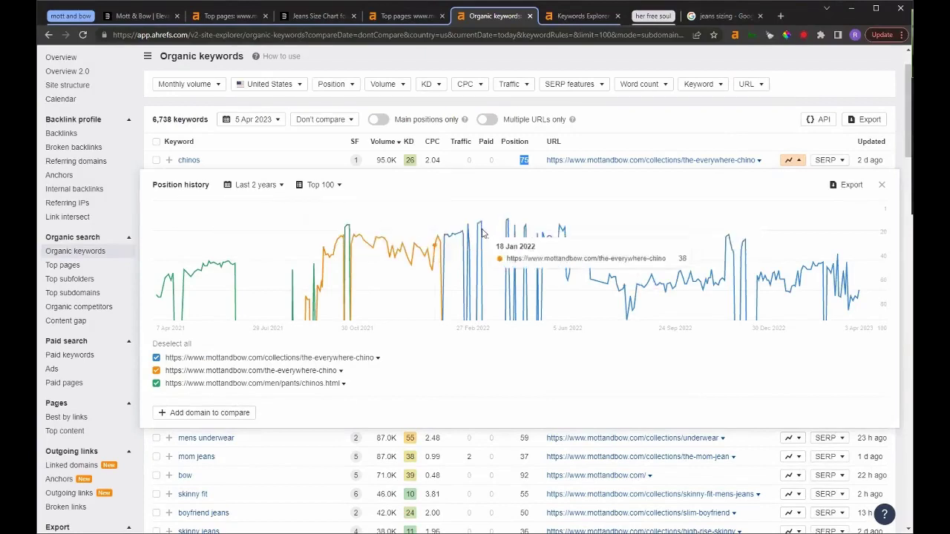
mouse_move(510, 230)
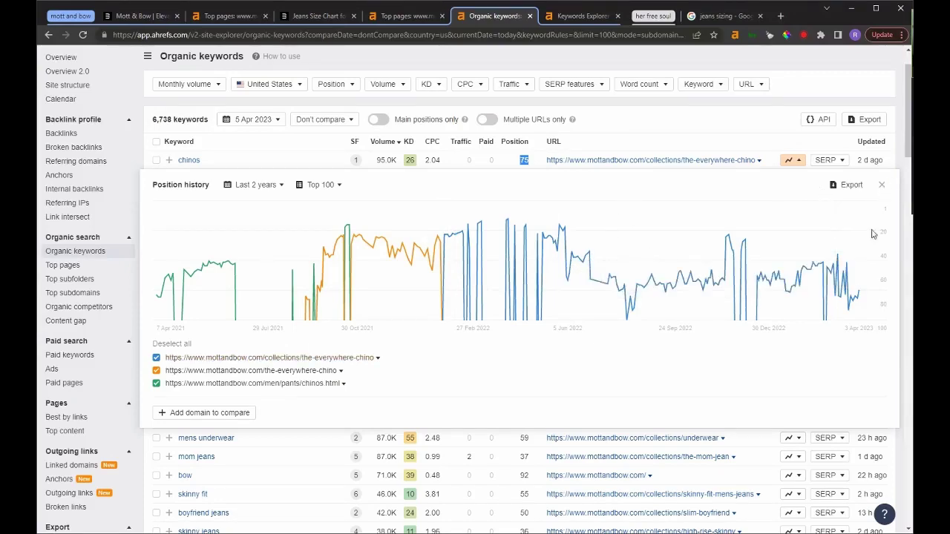
click(188, 161)
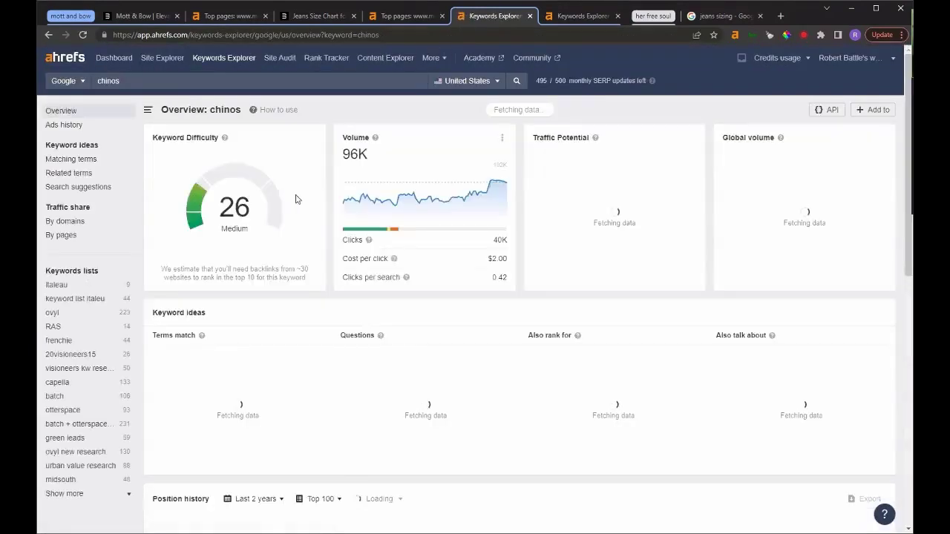
Check the search volume, cost per click and keyword difficulty of "chinos", and locate its SERP overview.
drag(370, 154, 342, 157)
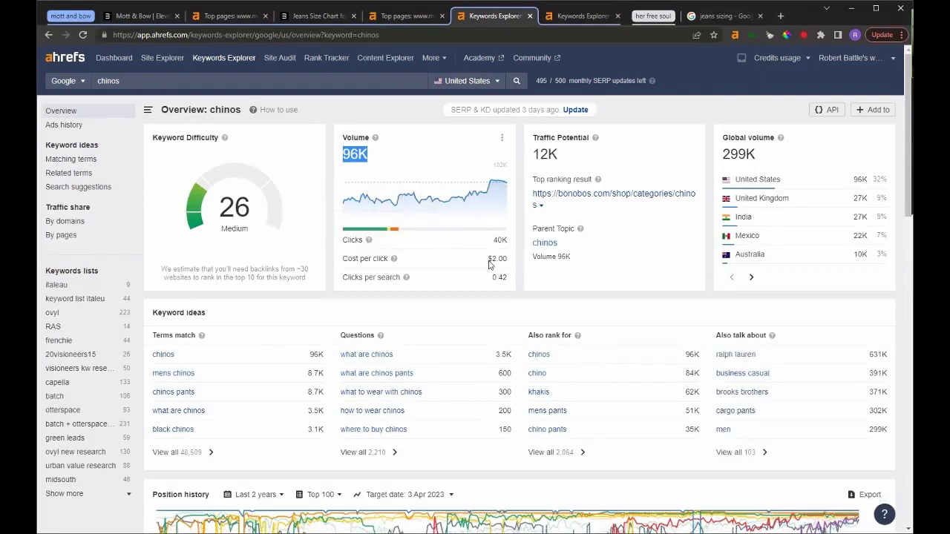
drag(477, 259, 508, 260)
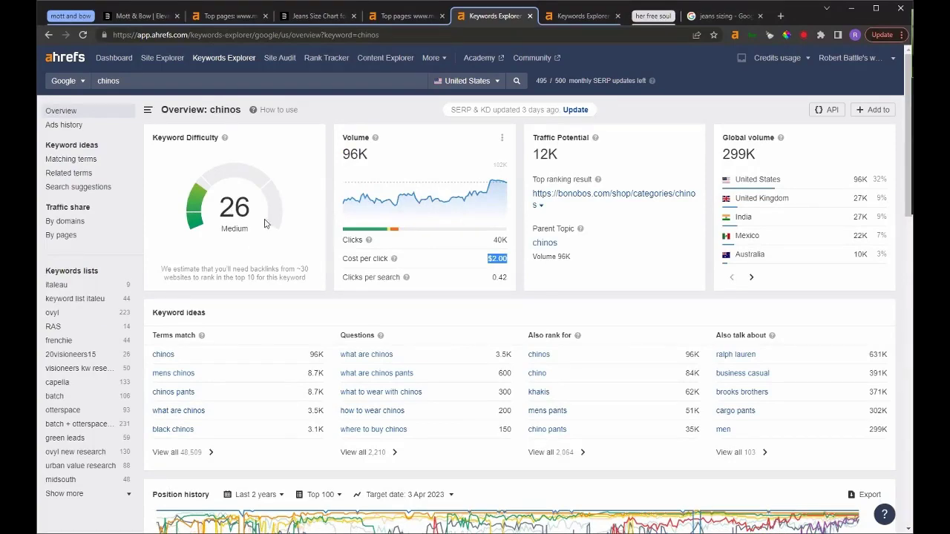
double_click(235, 217)
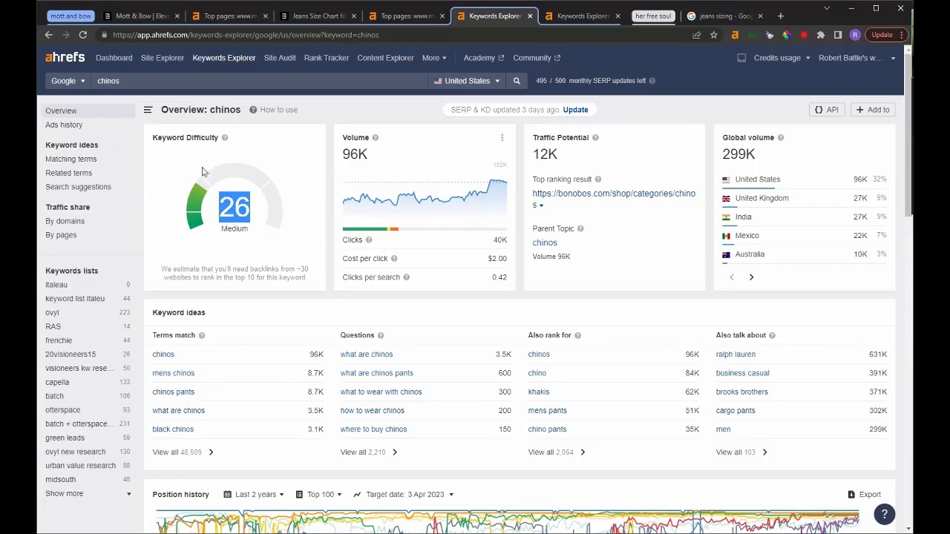
scroll(293, 235, down, 6)
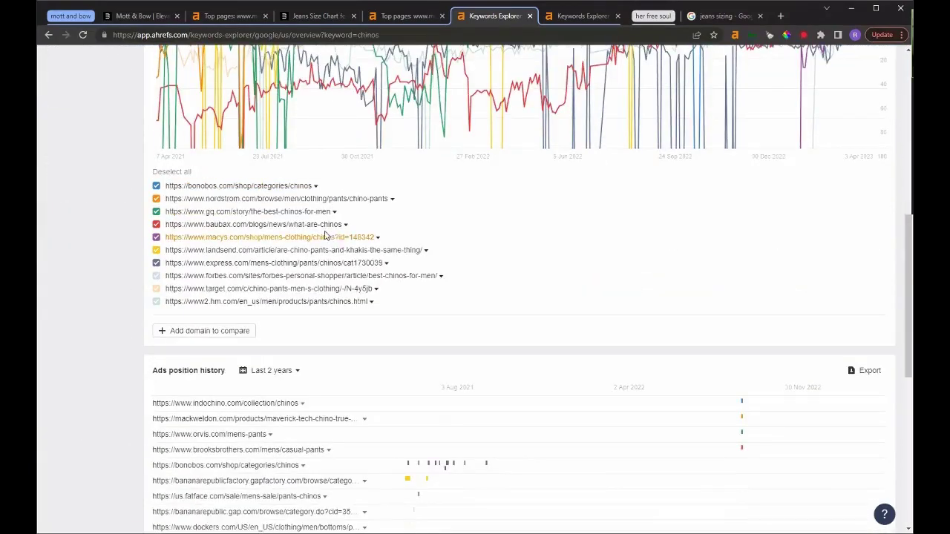
scroll(186, 178, down, 6)
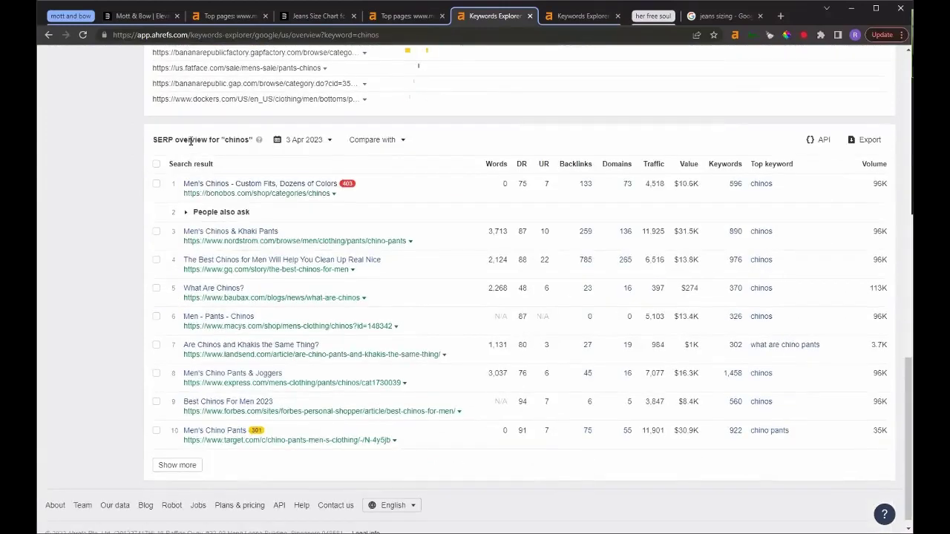
double_click(163, 139)
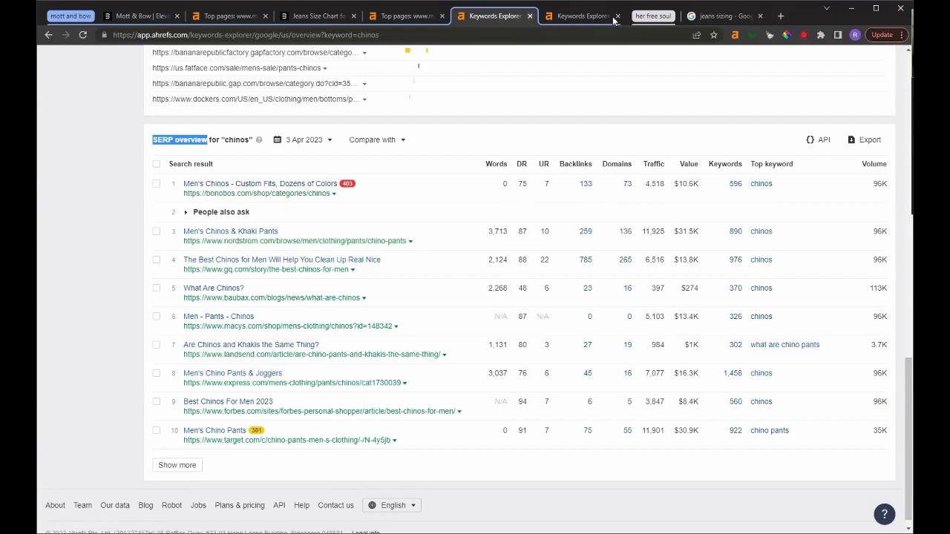
Search Google for "chinos" in the existing jeans sizing search tab and compare the live results with the Ahrefs SERP overview.
drag(723, 15, 582, 15)
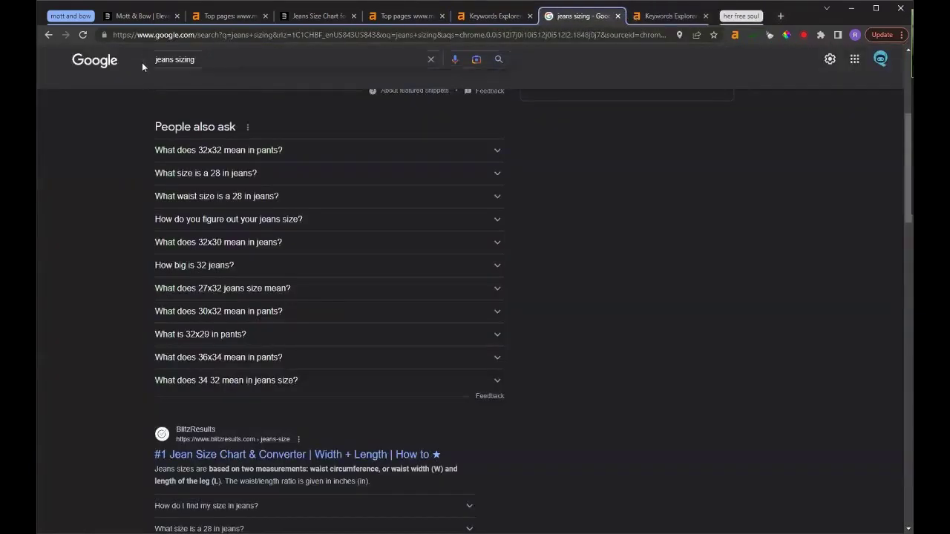
drag(195, 61, 126, 59)
text(ctinos)
key(Return)
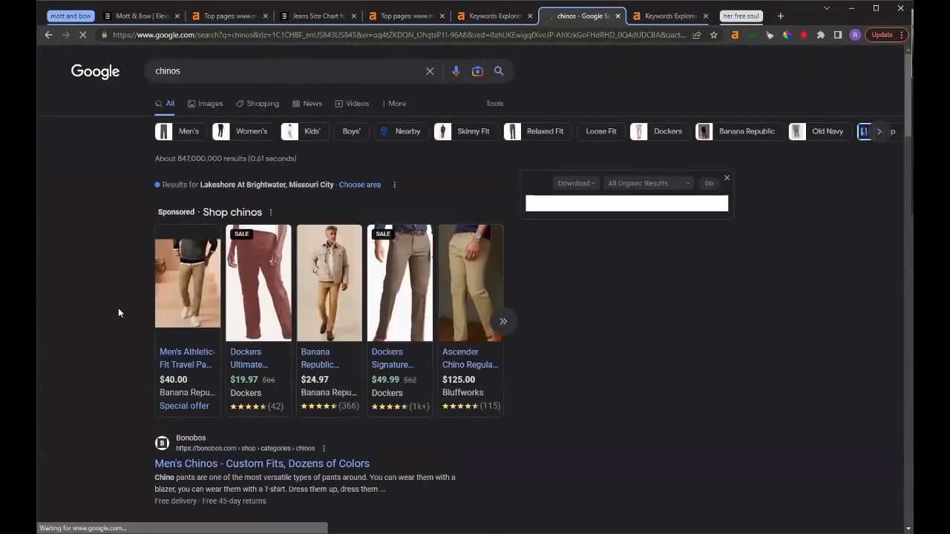
scroll(128, 338, down, 2)
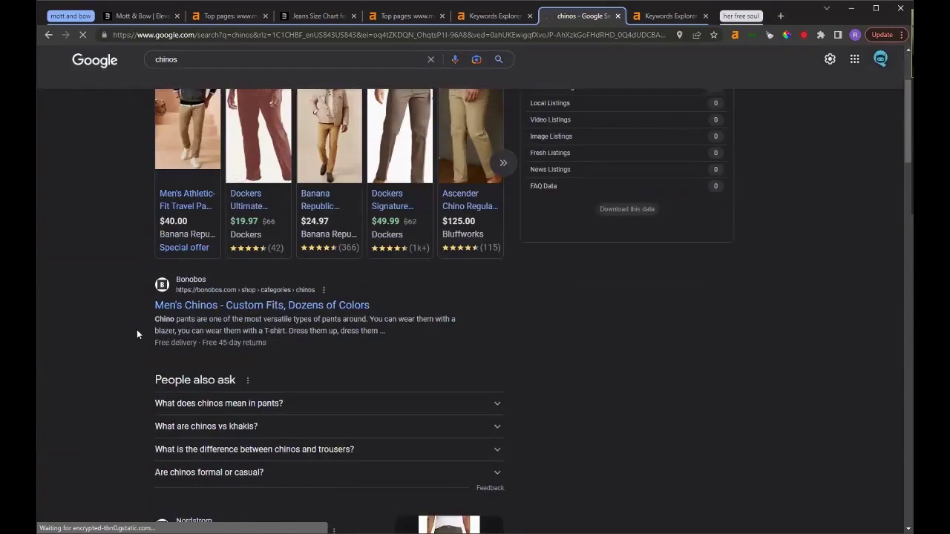
scroll(141, 359, down, 2)
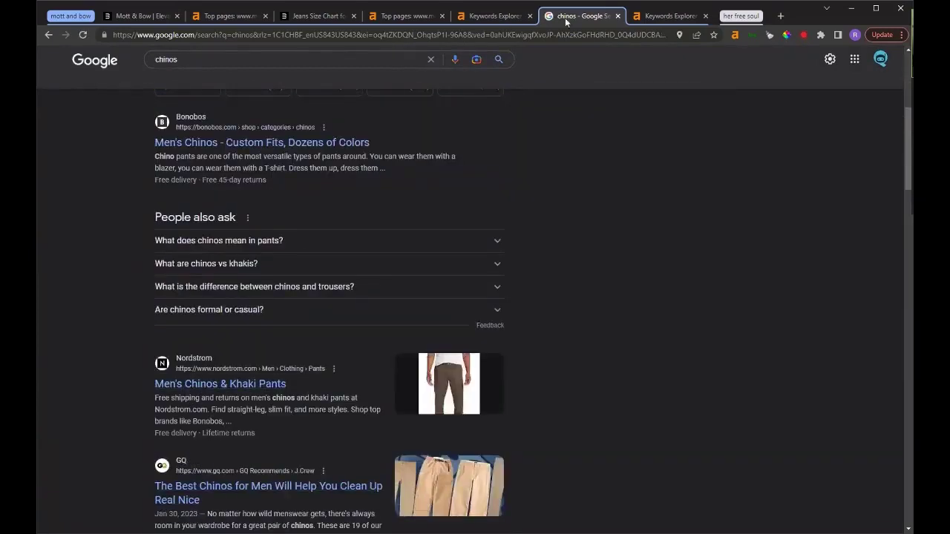
click(496, 16)
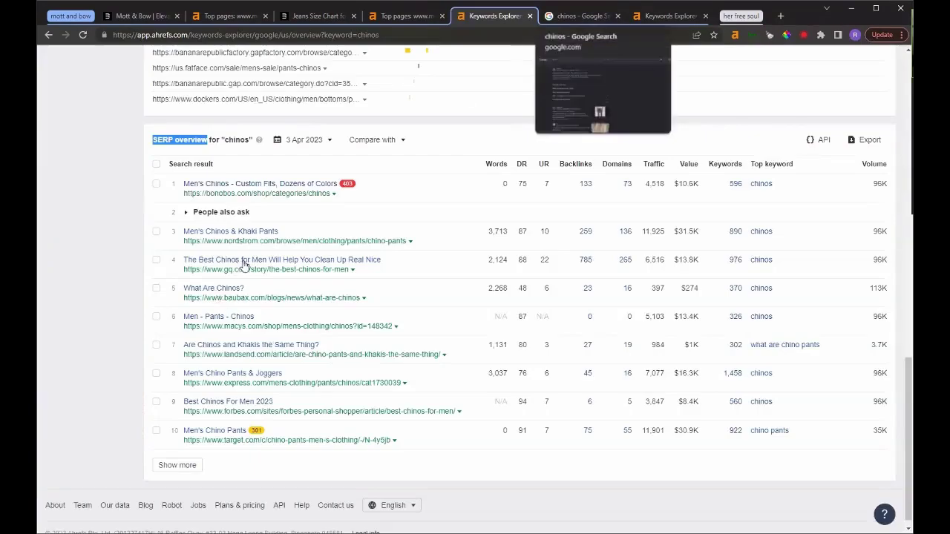
key(ctrl+Tab)
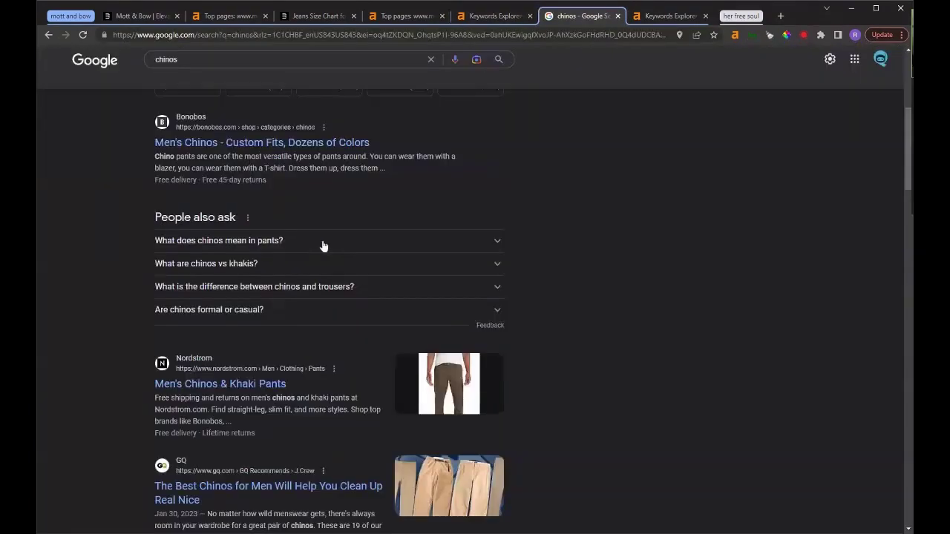
Expand and collapse the People also ask questions to load more, and highlight "What does chinos mean in pants?".
click(498, 315)
click(494, 312)
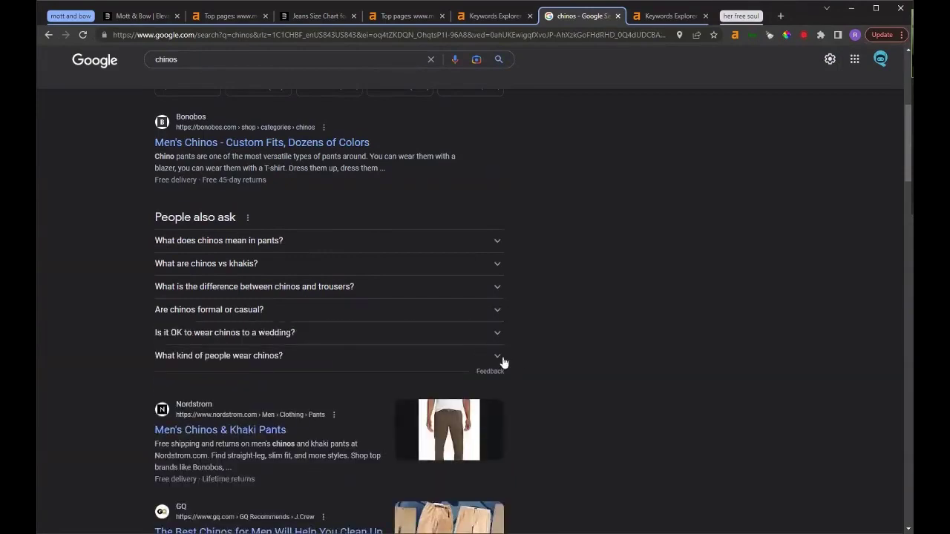
click(502, 361)
click(499, 362)
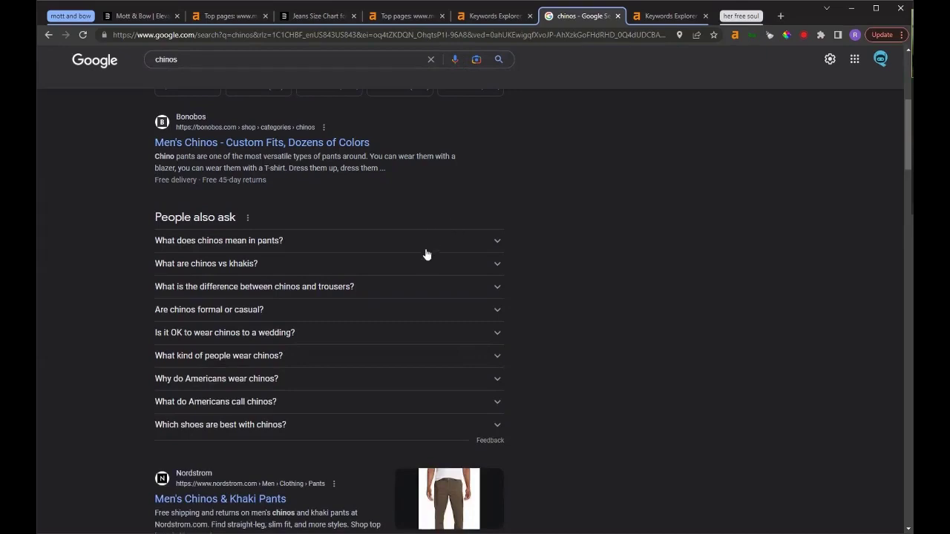
click(497, 245)
click(335, 246)
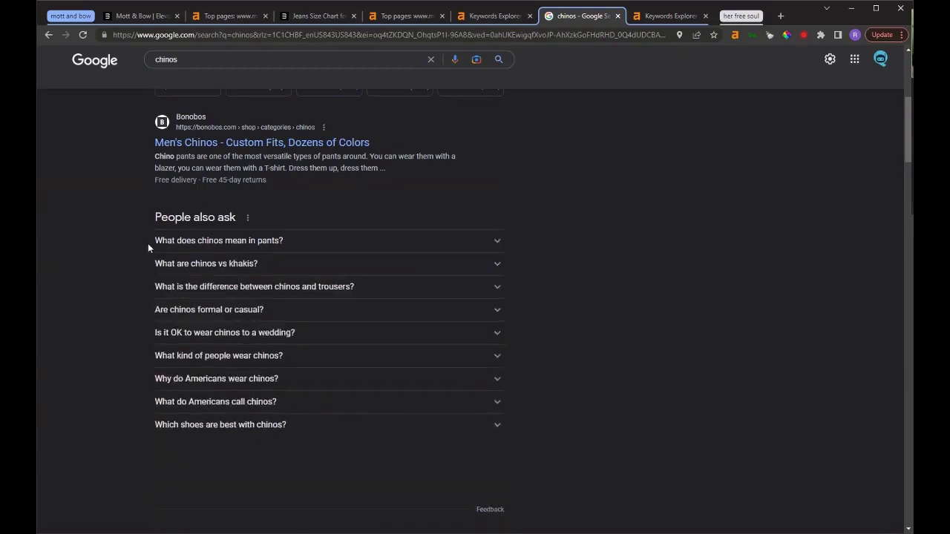
drag(152, 244, 288, 245)
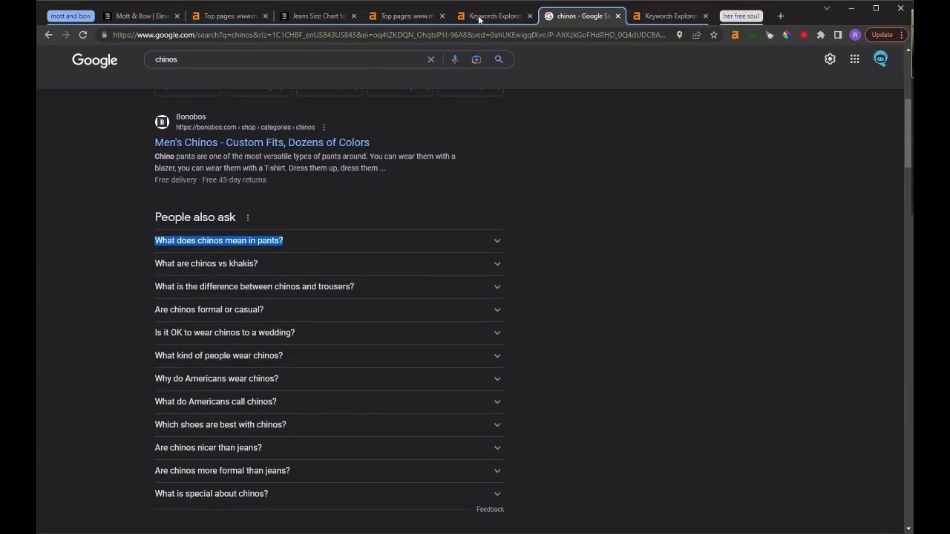
Return to the Ahrefs SERP overview for "chinos", load more results and review the pages ranking below the top ten.
key(ctrl+shift+Tab)
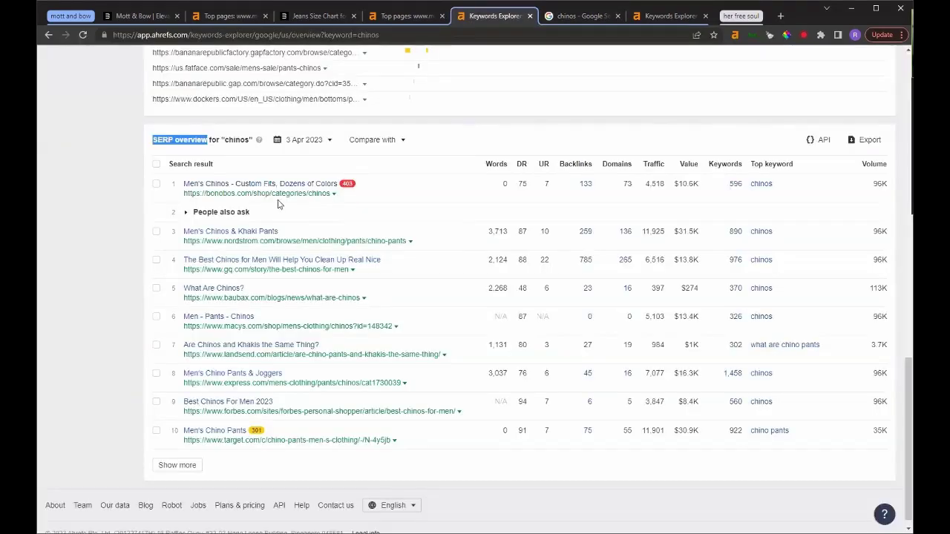
click(189, 469)
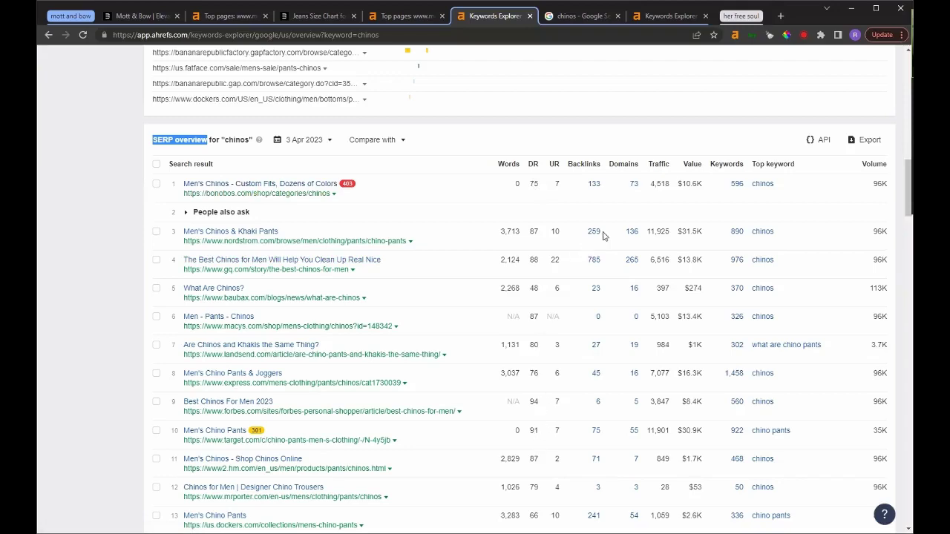
scroll(568, 391, down, 3)
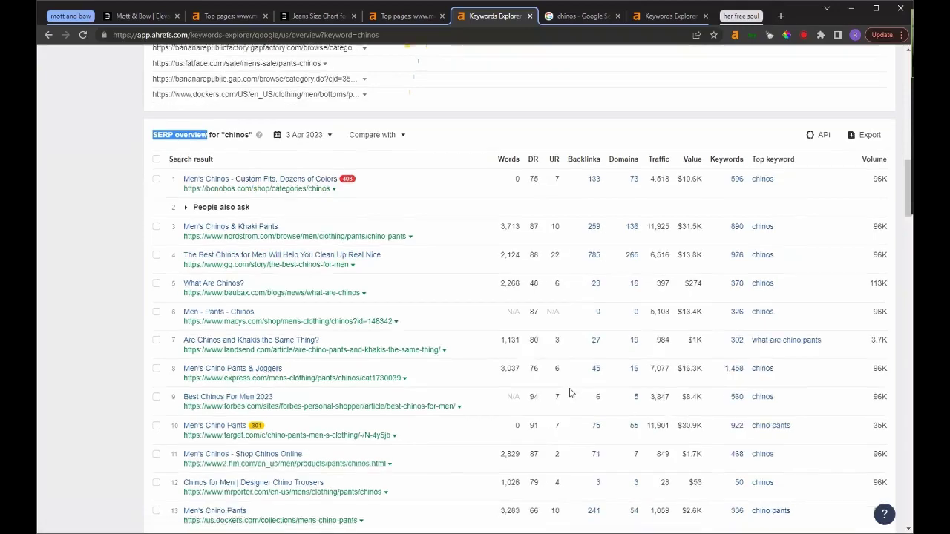
scroll(553, 386, down, 2)
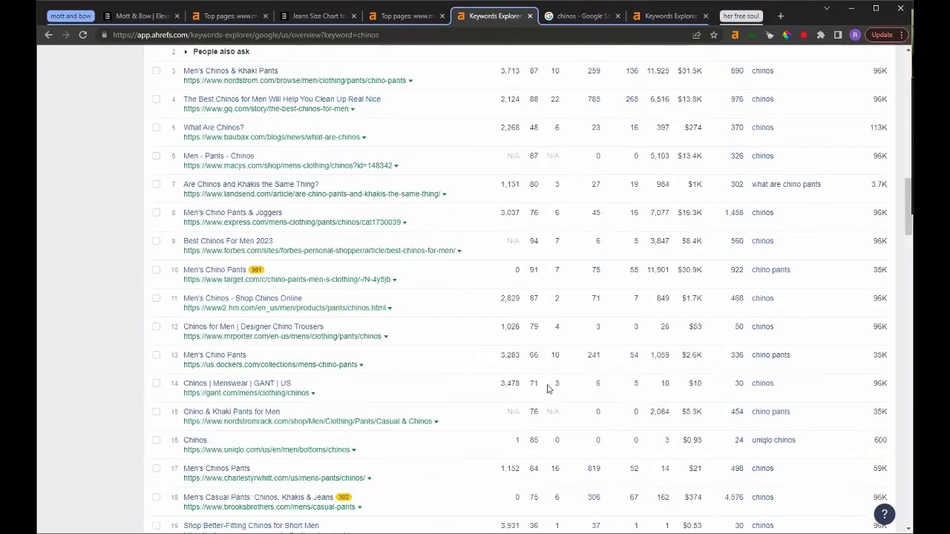
scroll(547, 385, down, 3)
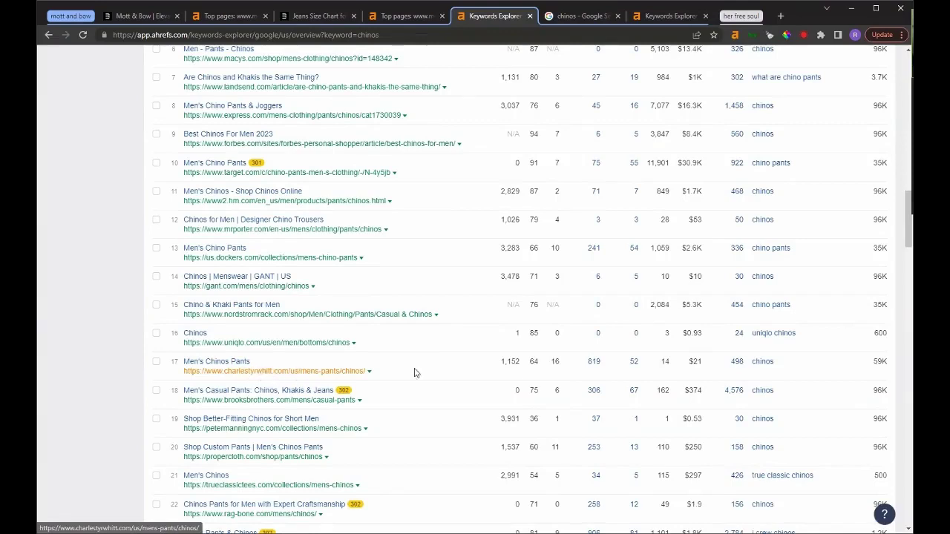
Check the domain ratings of the charlestyrwhitt.com and petermanningnyc.com pages in the SERP overview.
double_click(540, 362)
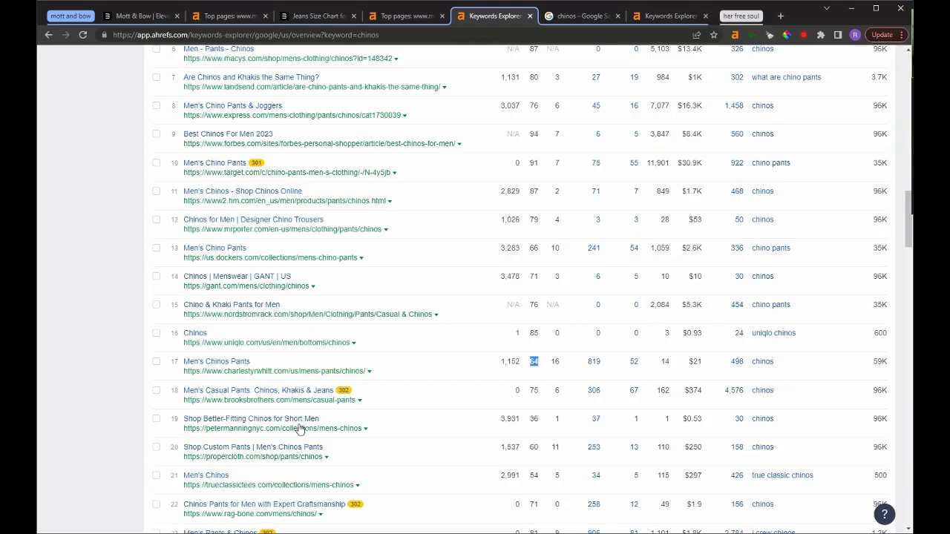
double_click(534, 419)
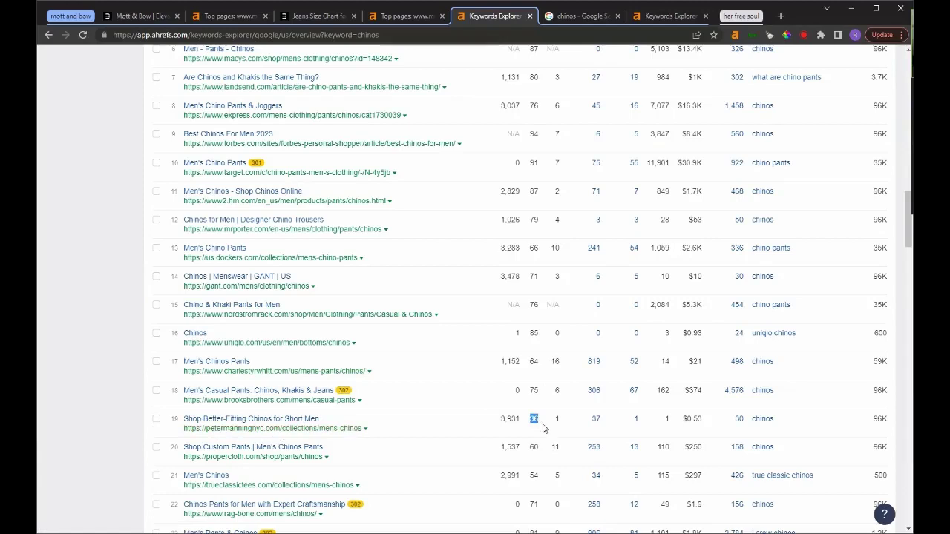
click(303, 429)
scroll(117, 103, up, 1)
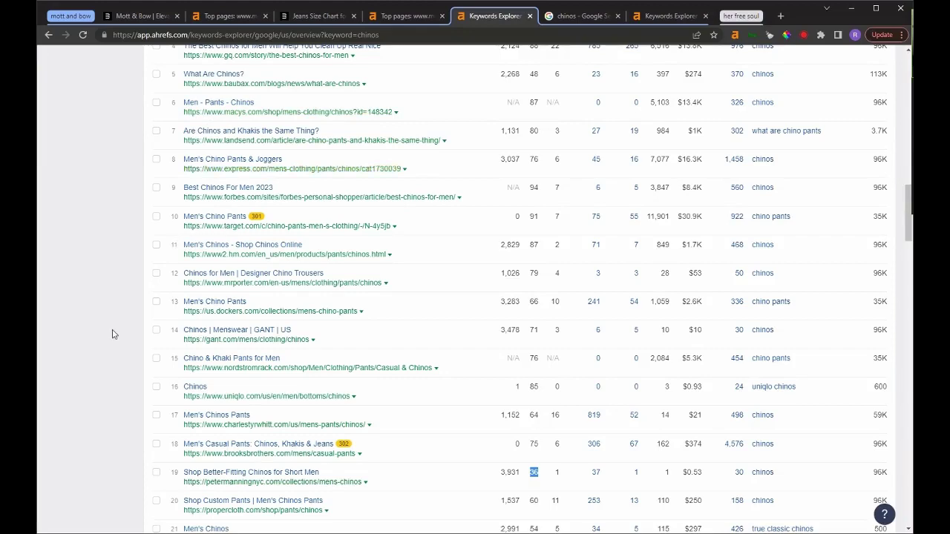
scroll(113, 333, down, 2)
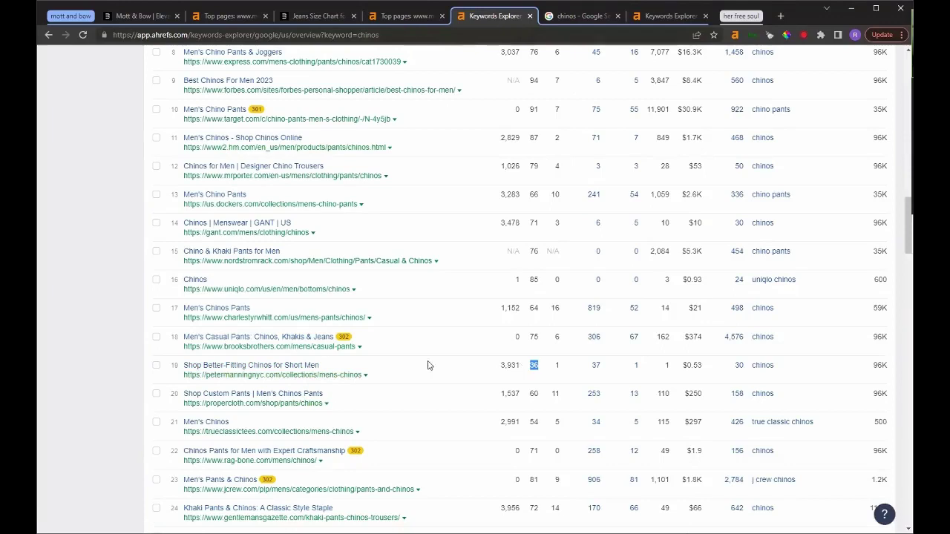
Open the petermanningnyc.com men's chinos collection page and review its intro text and product listing.
click(309, 381)
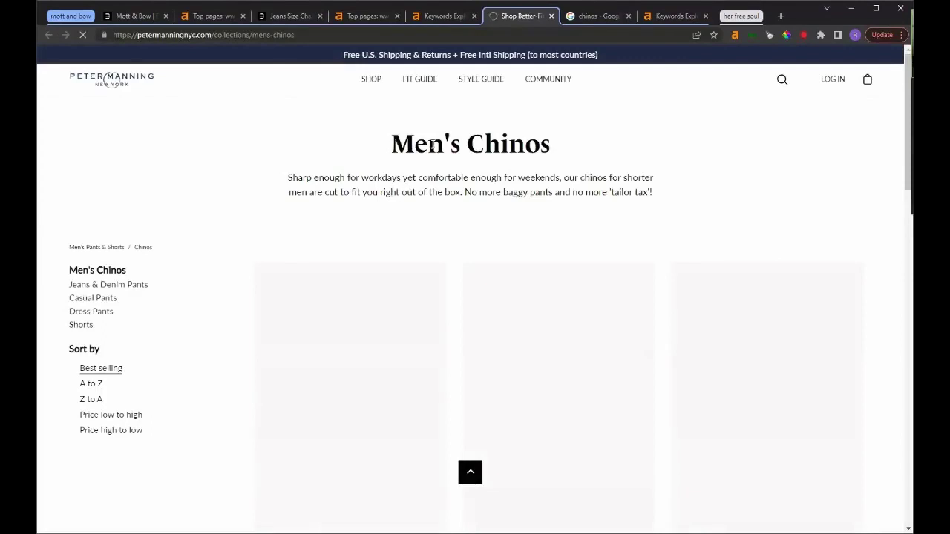
drag(294, 178, 651, 194)
click(487, 186)
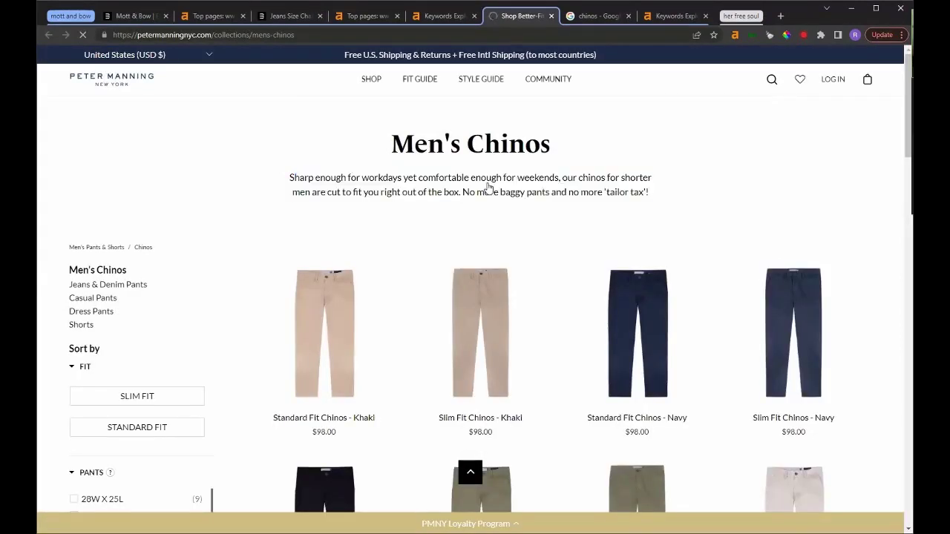
scroll(488, 189, down, 2)
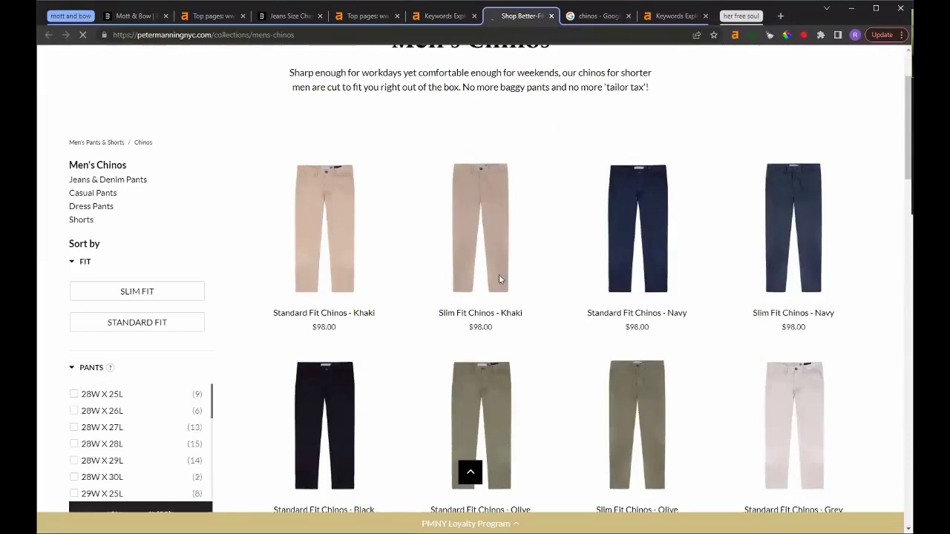
scroll(499, 274, down, 15)
scroll(498, 260, up, 3)
scroll(499, 259, up, 4)
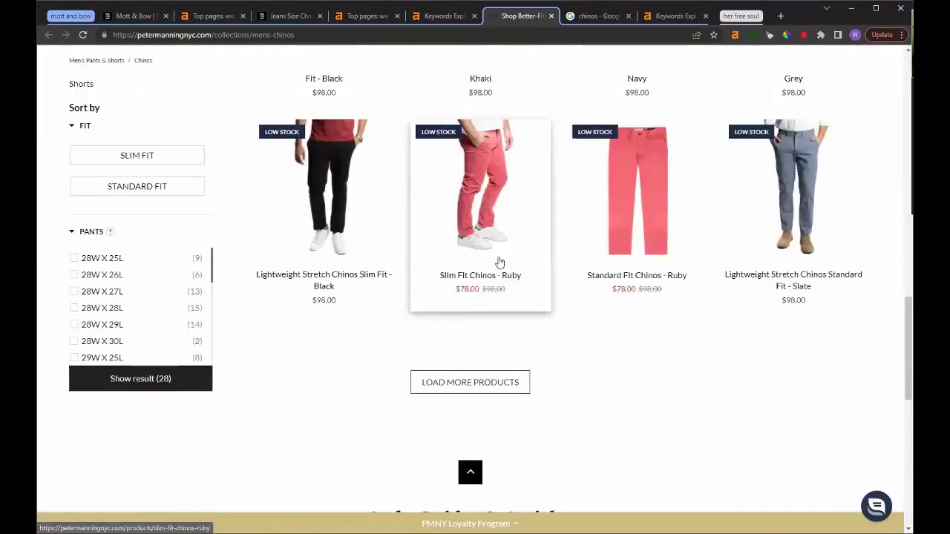
key(Home)
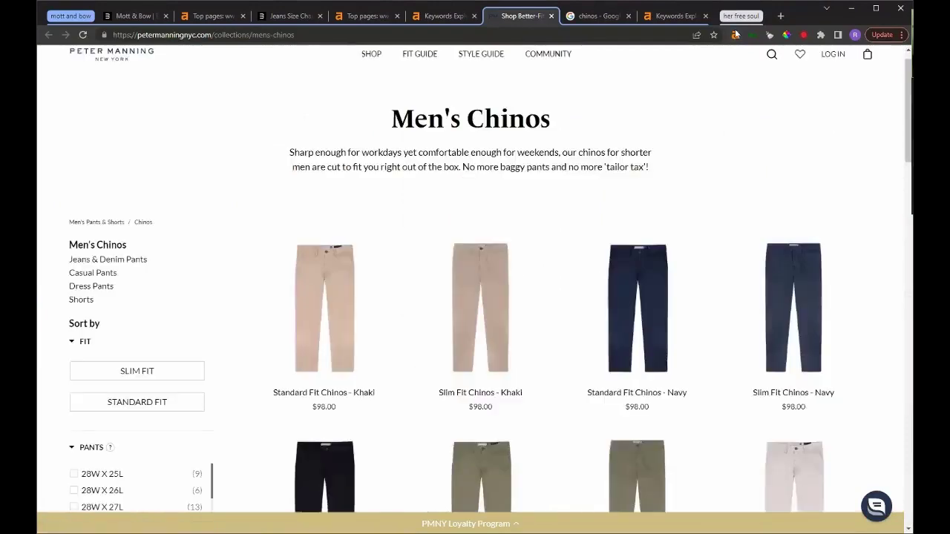
Inspect the collection page's headings in the Ahrefs toolbar's content report, and check the "mens-chinos" slug in its URL.
click(735, 35)
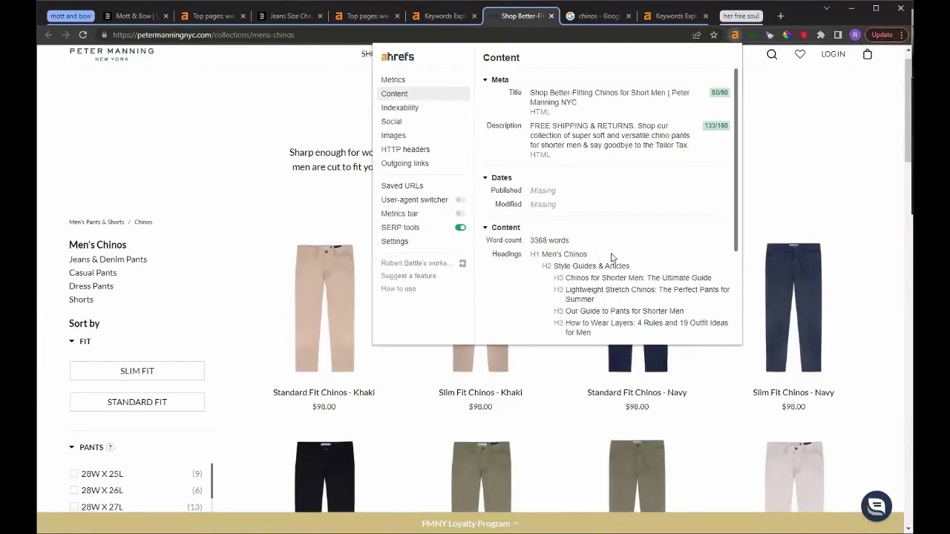
scroll(611, 258, down, 3)
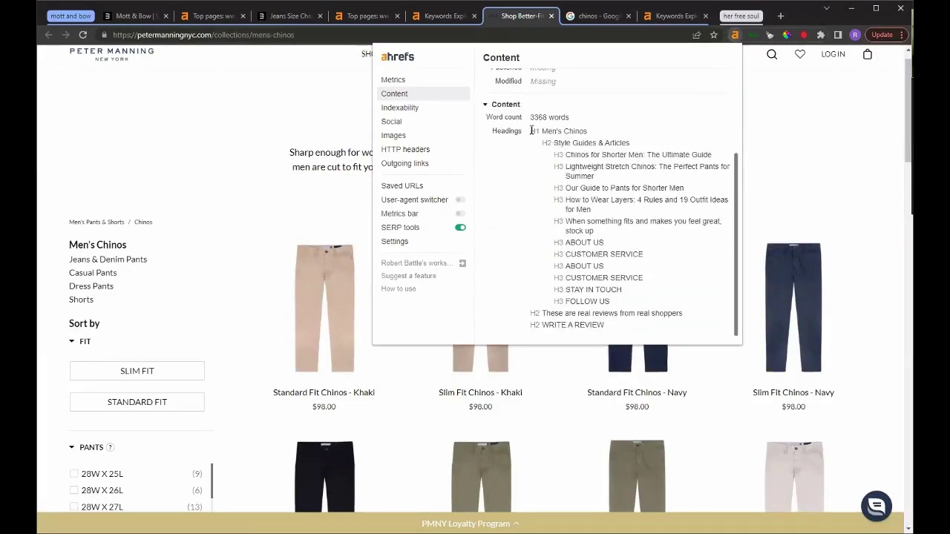
drag(587, 131, 500, 143)
drag(295, 35, 254, 36)
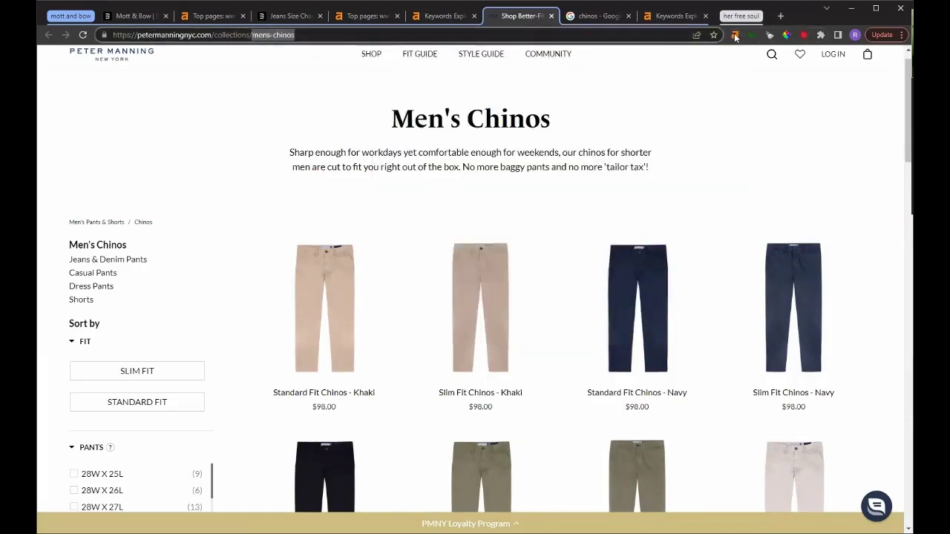
Reopen the Ahrefs content report for the page and examine its word count and the "Style Guides & Articles" H2 heading.
key(alt+shift+a)
scroll(542, 132, down, 2)
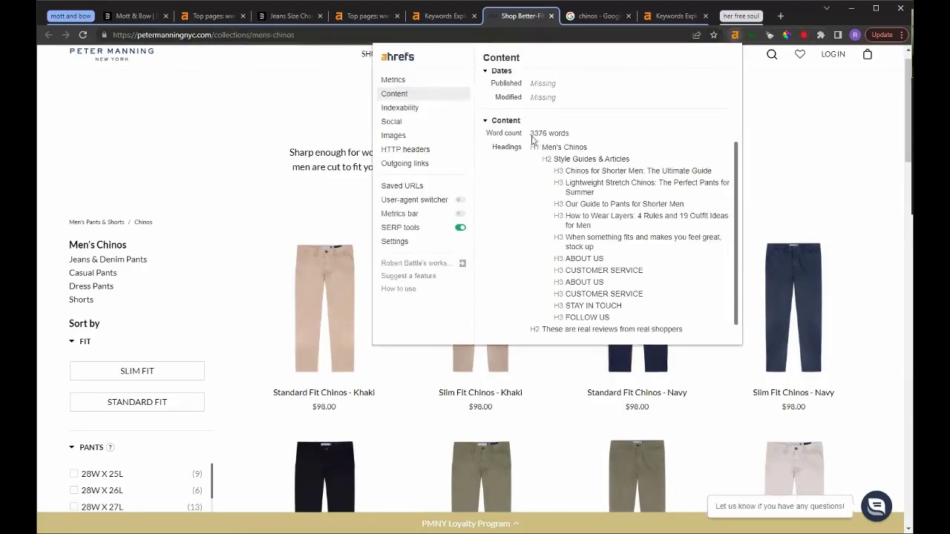
drag(530, 133, 565, 137)
triple_click(549, 160)
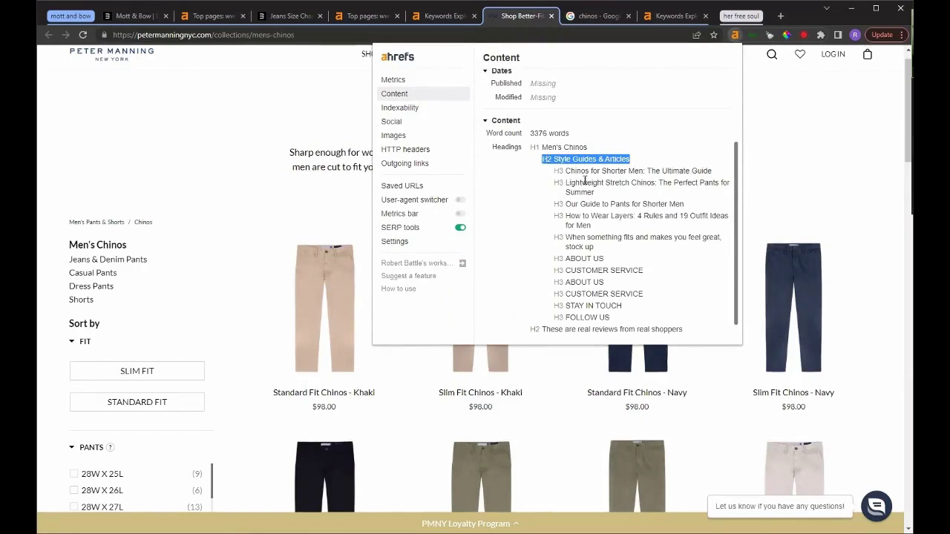
Examine the "Men's Chinos" H1 and the H3 style-guide article headings in the page's Ahrefs content report.
drag(594, 248, 554, 168)
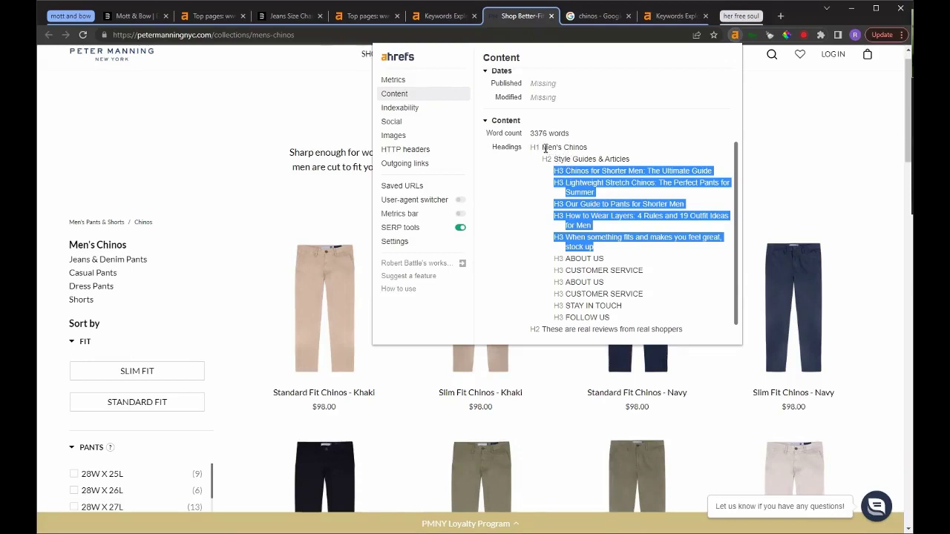
drag(585, 147, 480, 109)
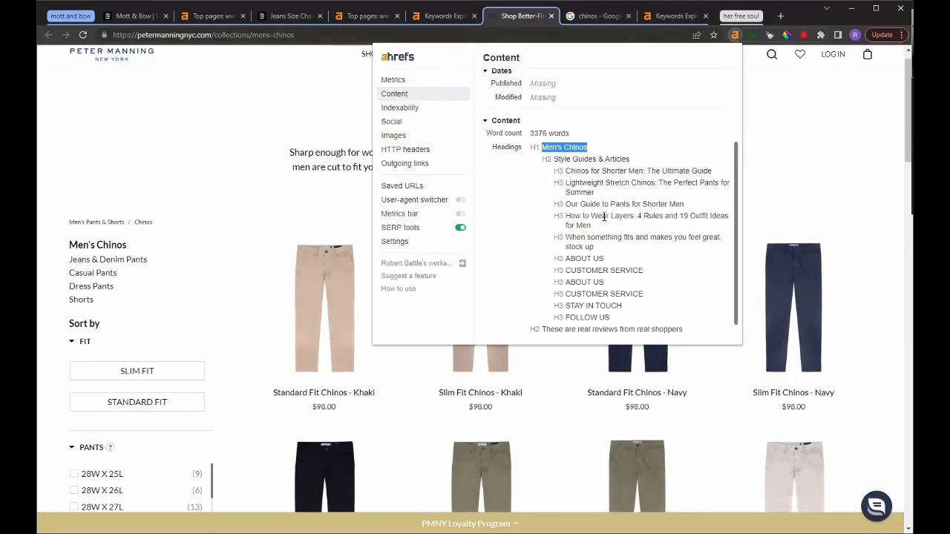
drag(567, 172, 590, 232)
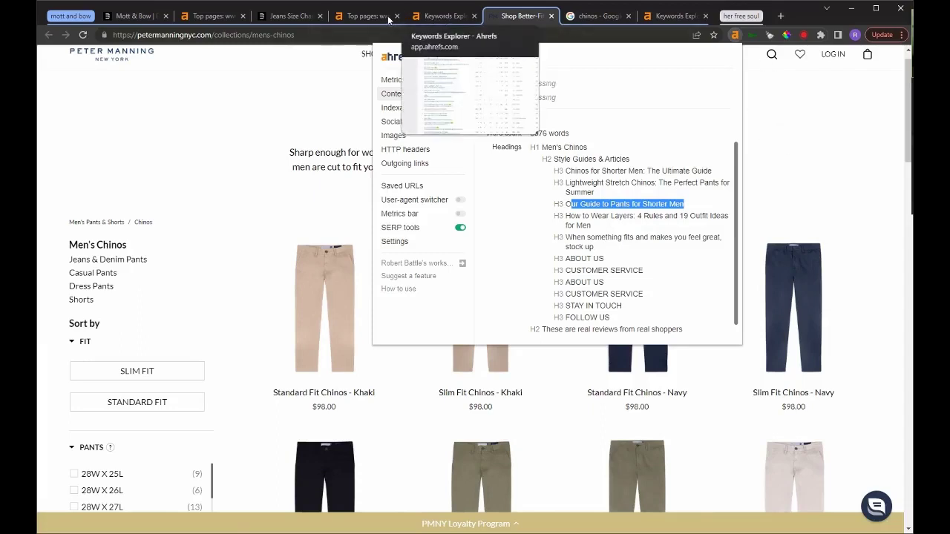
From the "chinos" SERP overview, open the Site Explorer overview of petermanningnyc.com/collections/mens-chinos in a new tab and switch to it.
key(ctrl+shift+Tab)
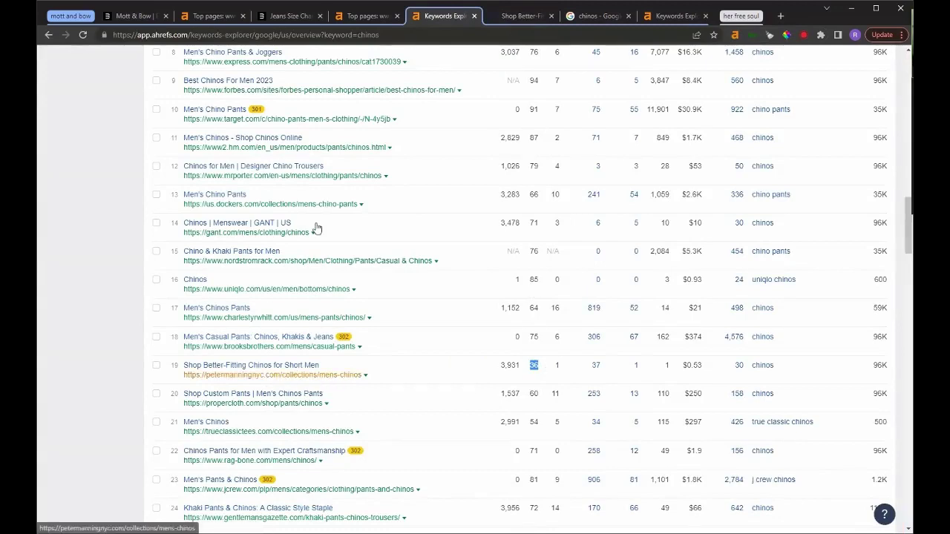
click(365, 375)
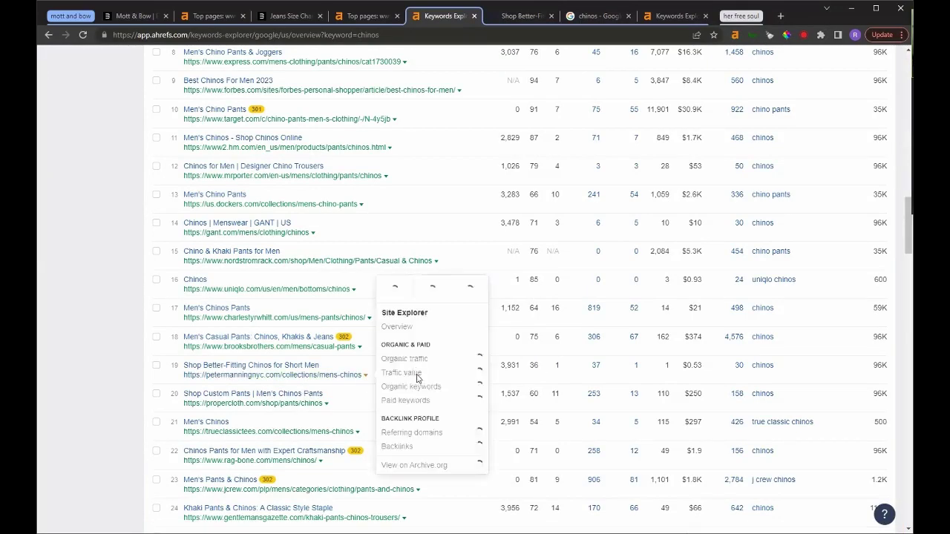
click(424, 336)
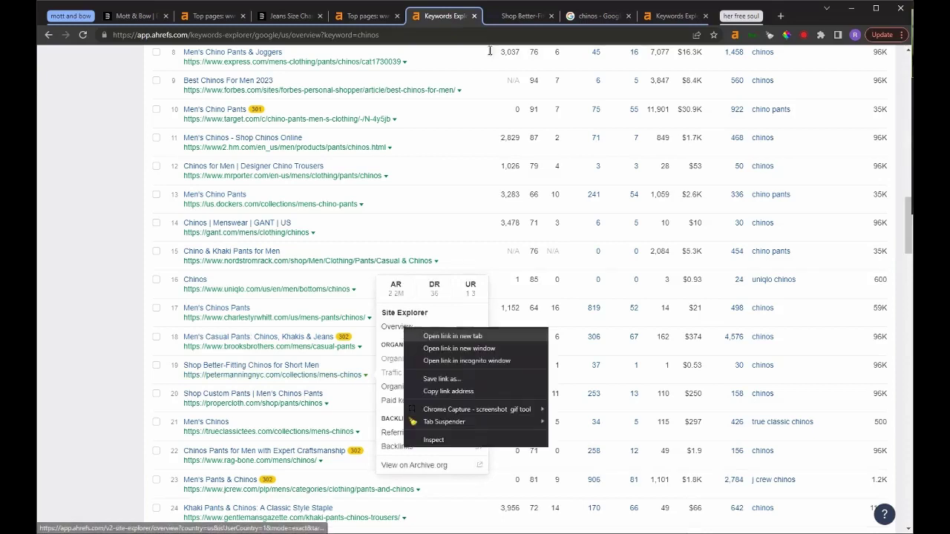
key(ctrl+Tab)
key(ctrl+Tab)
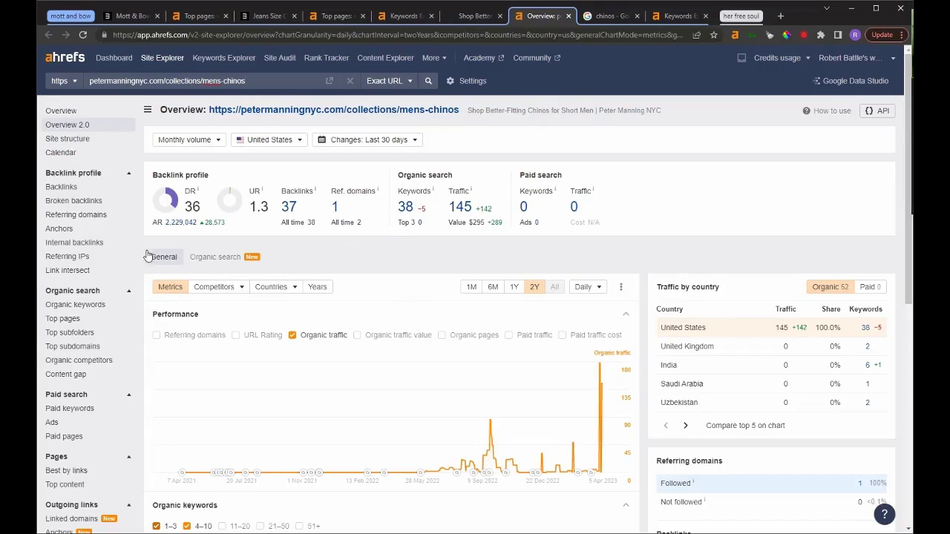
Set the petermanningnyc.com target mode to Domain, then open its Top pages report and review the listed pages.
click(388, 80)
click(405, 178)
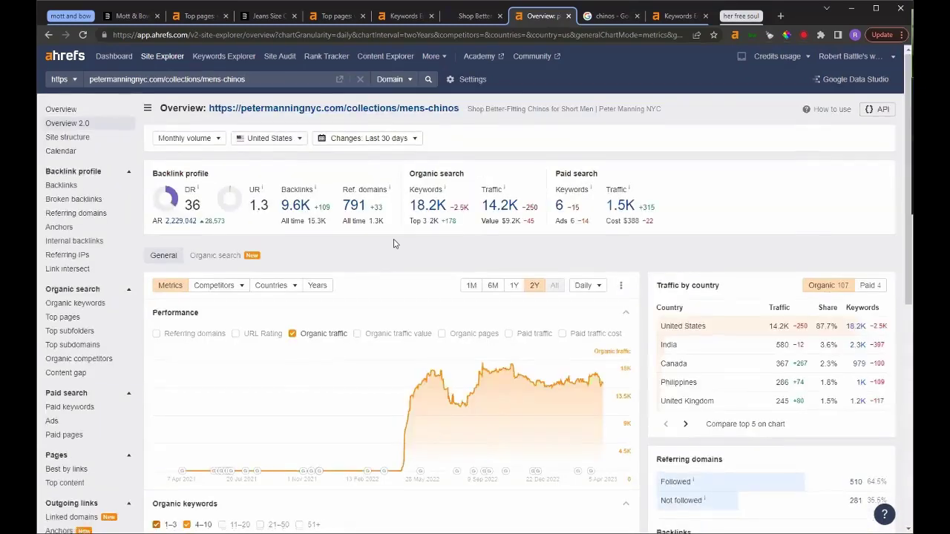
scroll(349, 304, down, 3)
scroll(351, 307, up, 3)
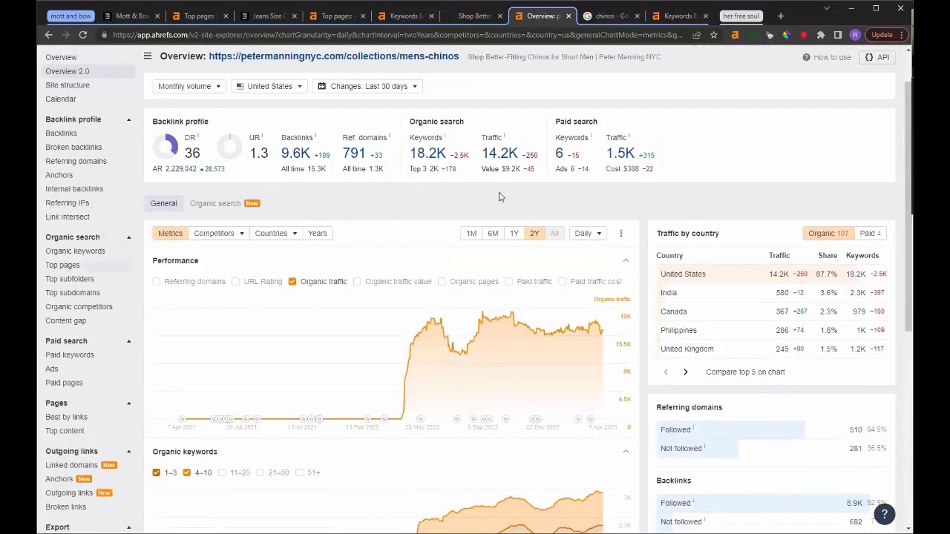
click(474, 191)
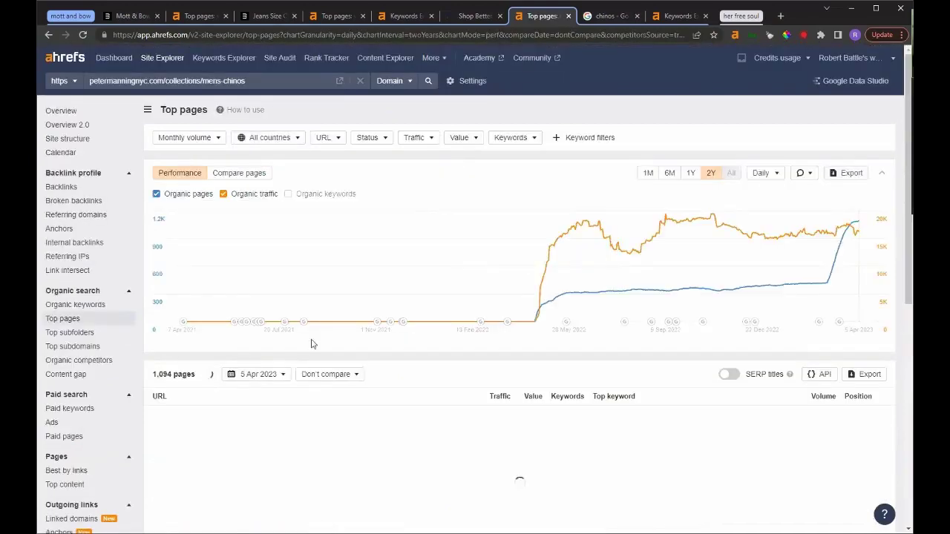
scroll(428, 400, down, 1)
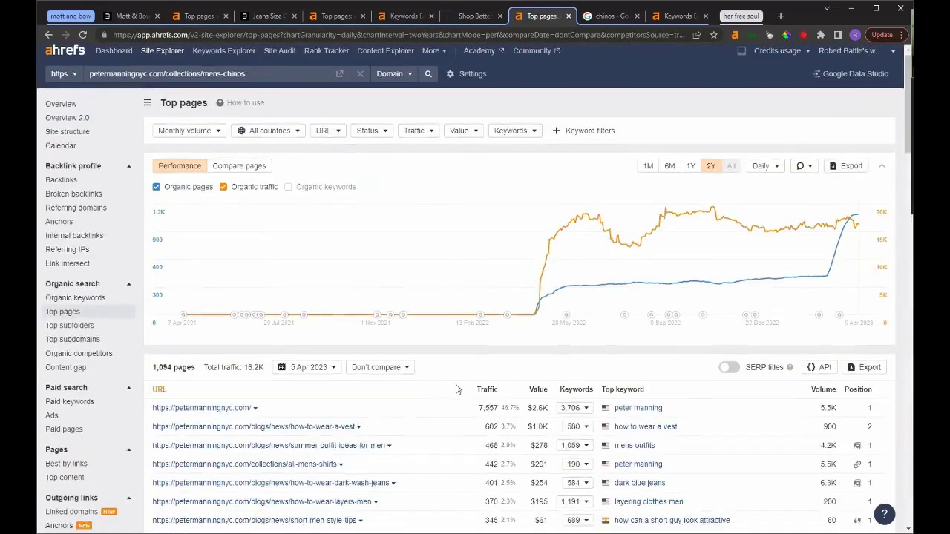
scroll(427, 400, down, 2)
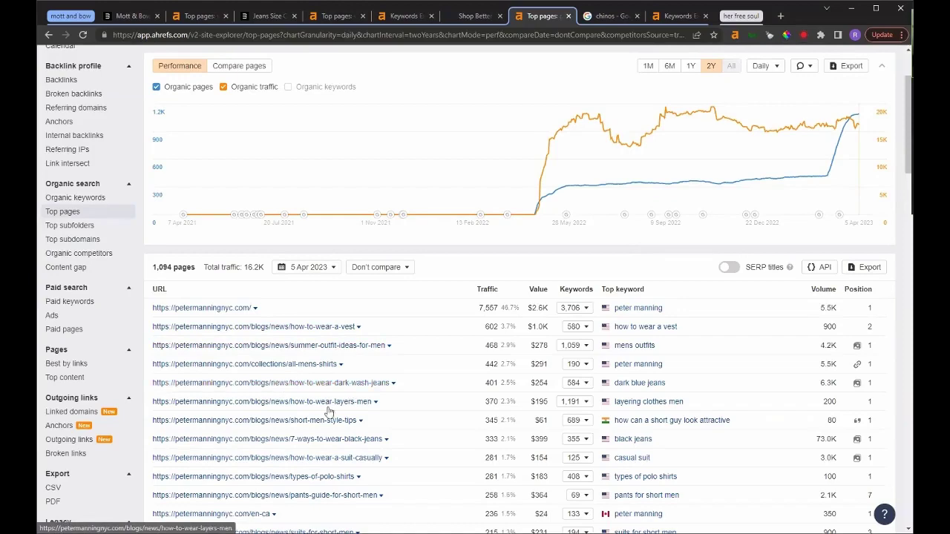
Filter the Top pages report to URLs containing "chinos" and review the matching pages.
scroll(332, 154, up, 3)
click(327, 138)
text(chinos)
key(Return)
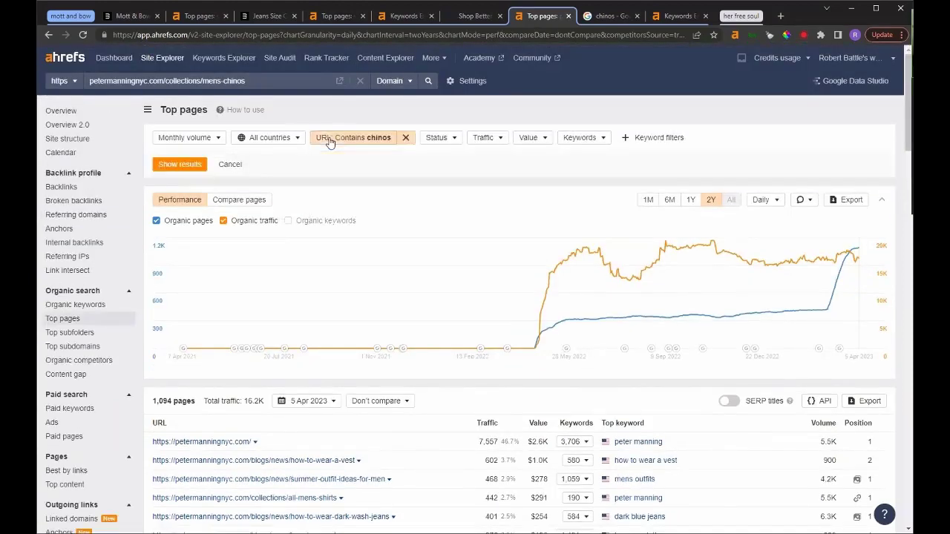
click(184, 166)
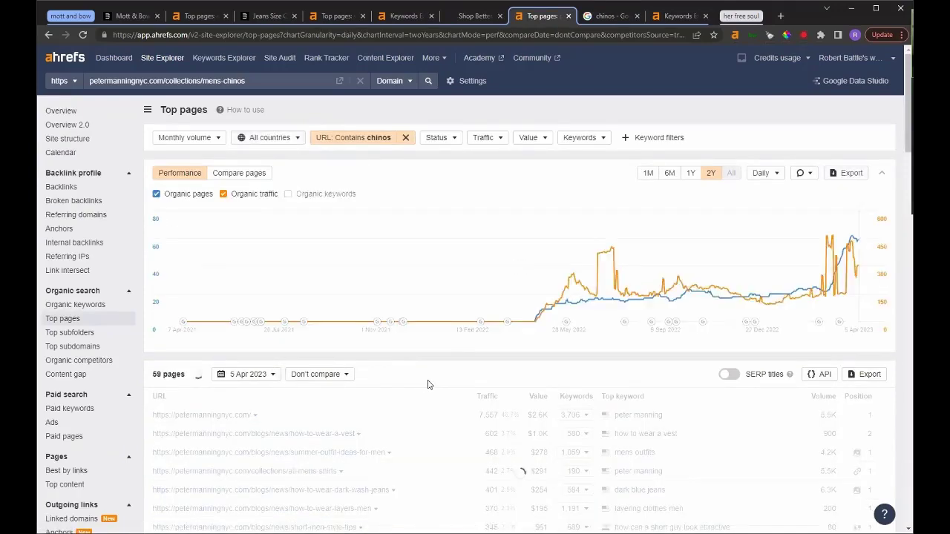
scroll(415, 380, down, 3)
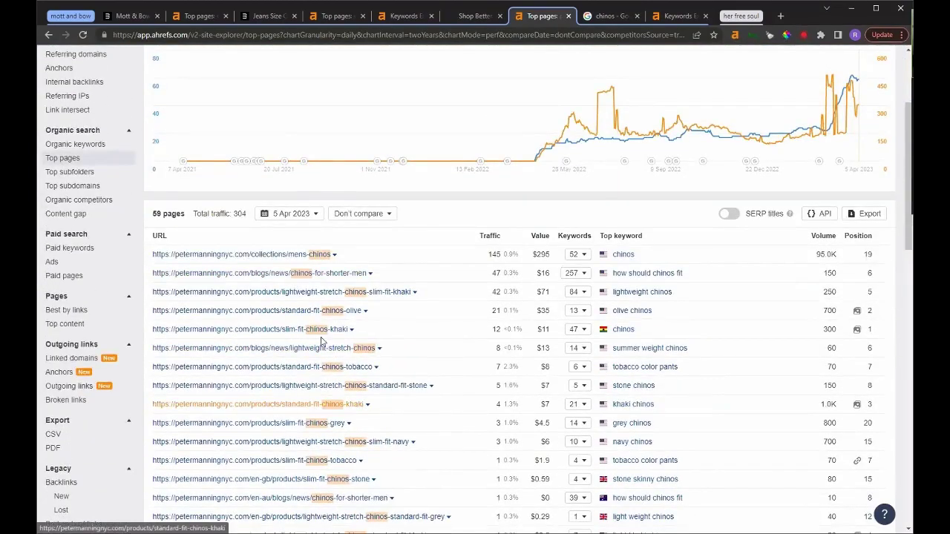
Add a second URL filter rule containing "blogs" and review the chinos blog pages in the report.
scroll(322, 340, up, 3)
click(361, 140)
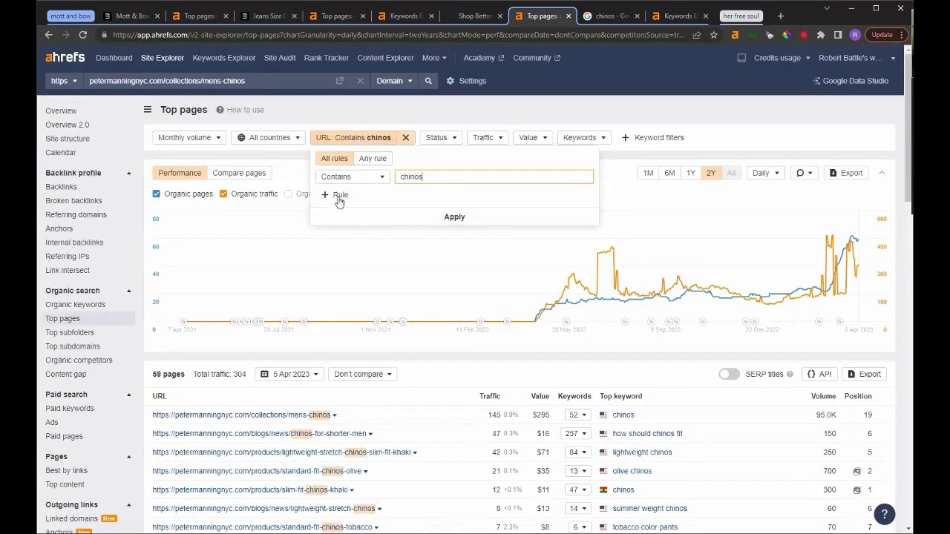
click(339, 196)
text(blogs)
click(443, 234)
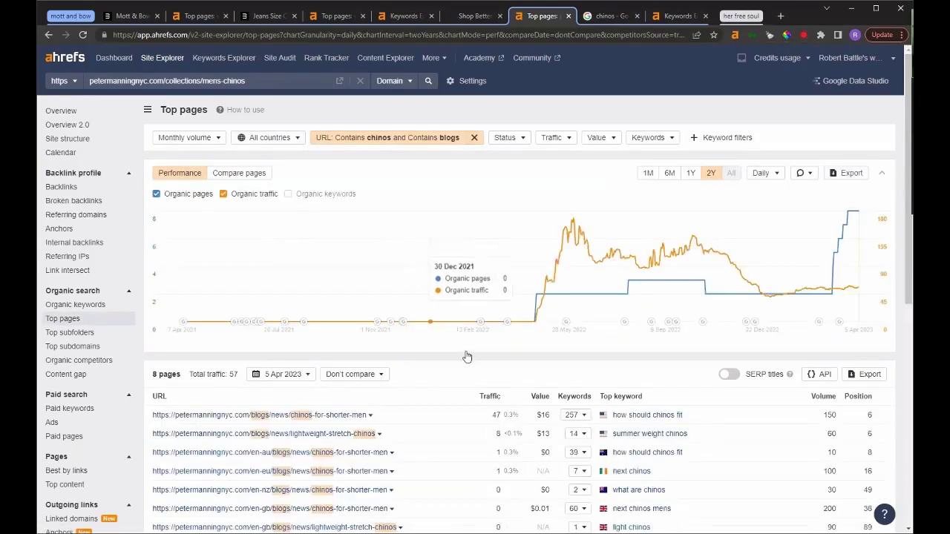
scroll(408, 396, down, 2)
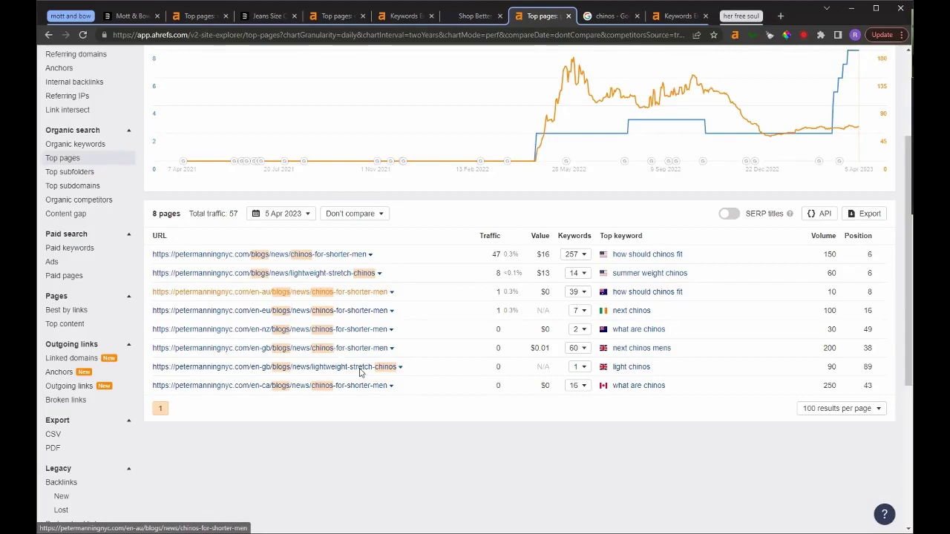
scroll(361, 389, up, 3)
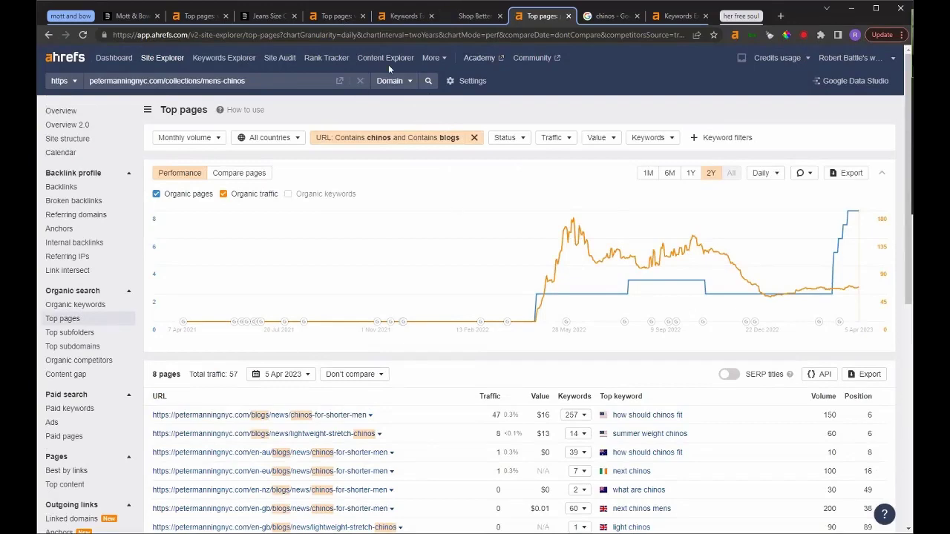
Check Mott & Bow's blog pages in its Top pages report against the keyword overview for "chinos".
click(336, 15)
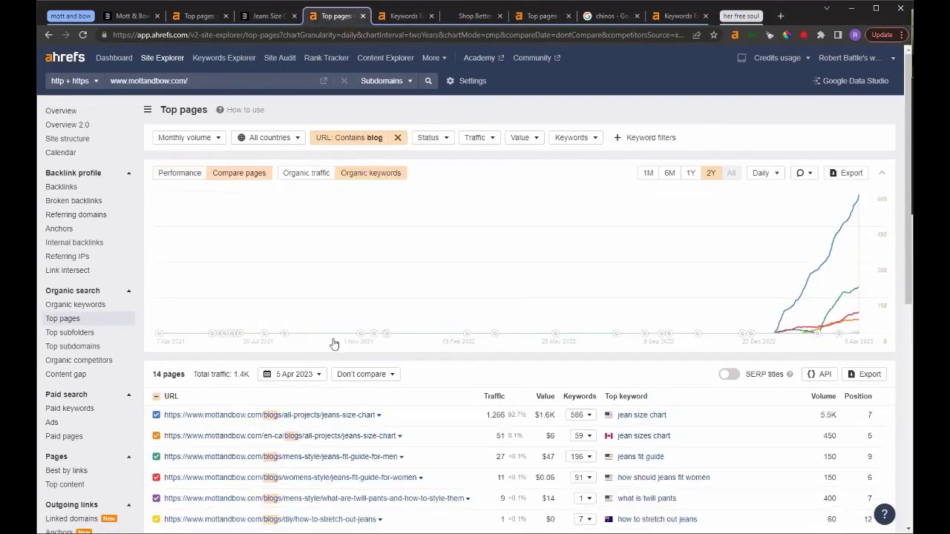
key(ctrl+Tab)
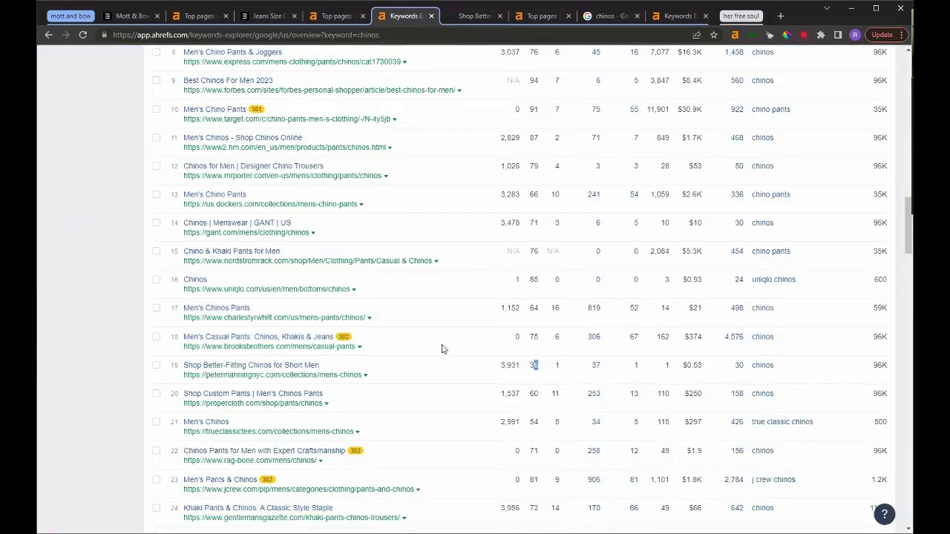
scroll(443, 344, up, 4)
scroll(443, 342, up, 12)
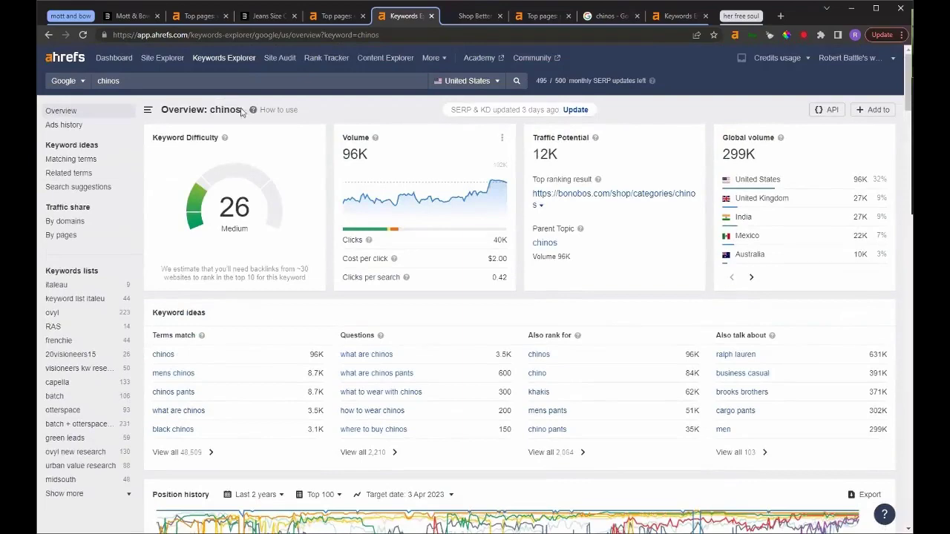
double_click(241, 110)
key(ctrl+shift+Tab)
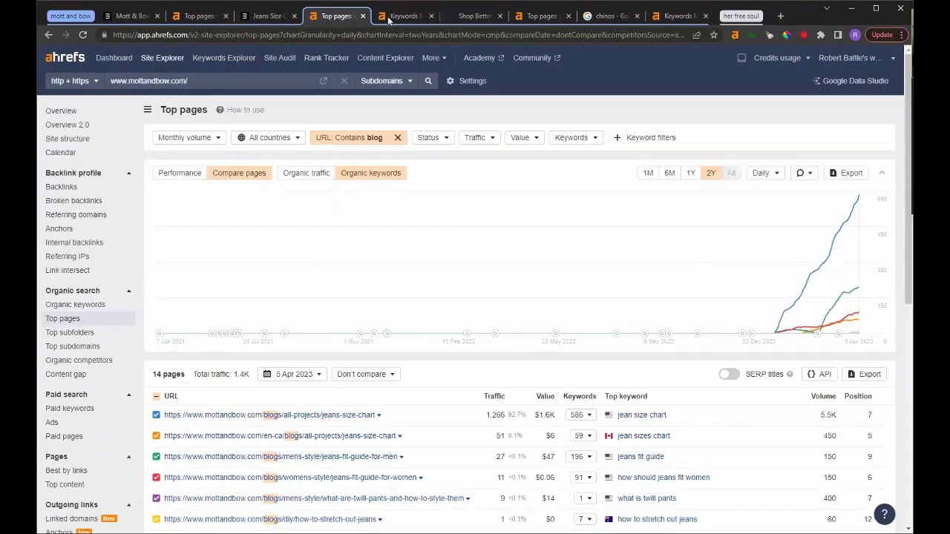
key(ctrl+Tab)
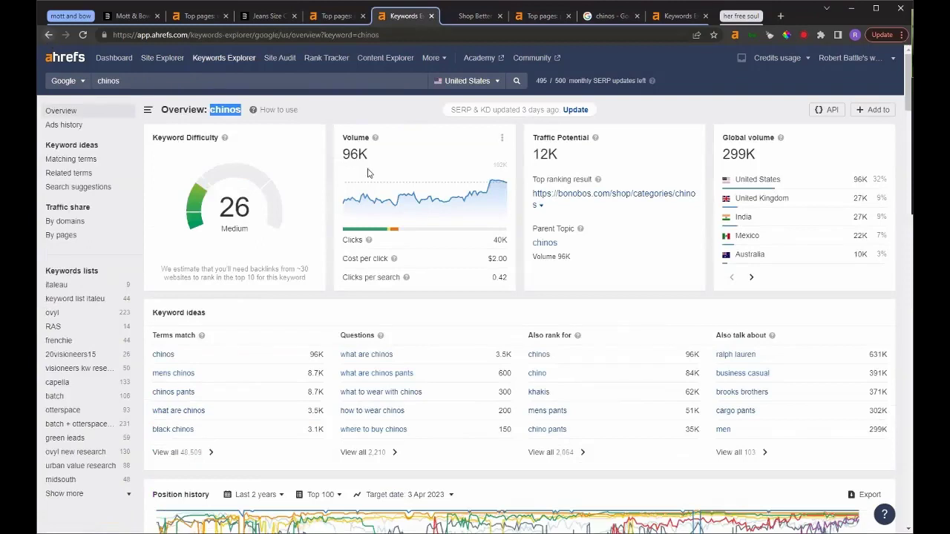
Return to Mott & Bow's Organic keywords report and set its target mode to Domain.
key(alt+Left)
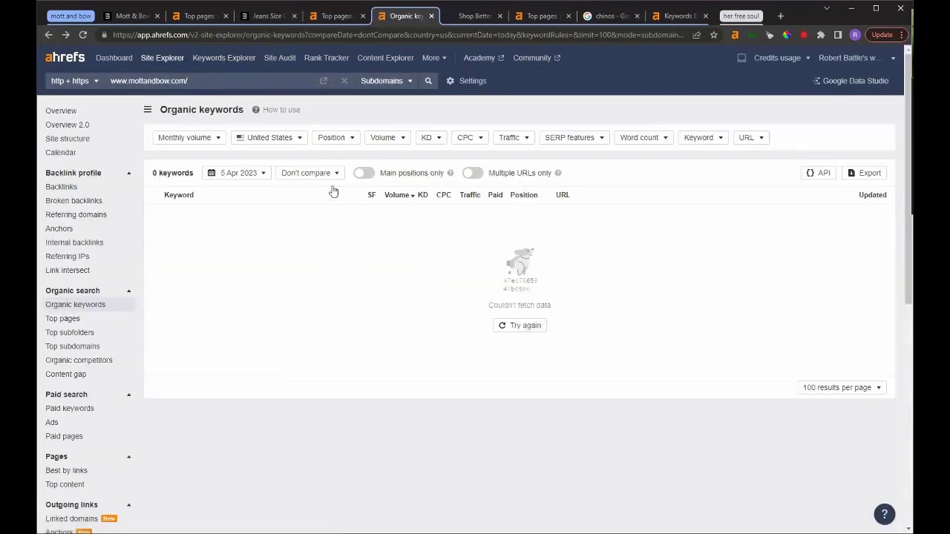
click(411, 83)
click(395, 180)
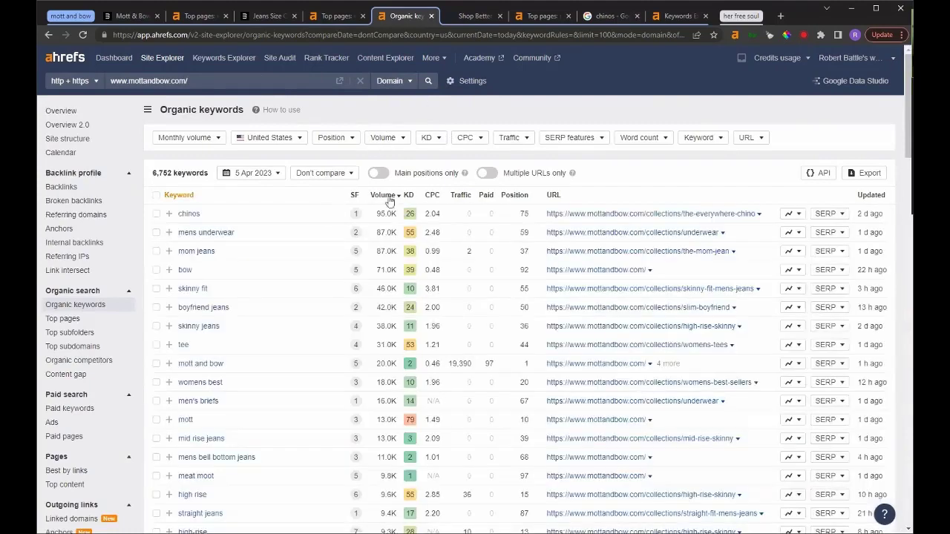
Open Mott & Bow's ranking collection page for "chinos" and examine the "the-everywhere-chino" slug in its URL.
click(189, 214)
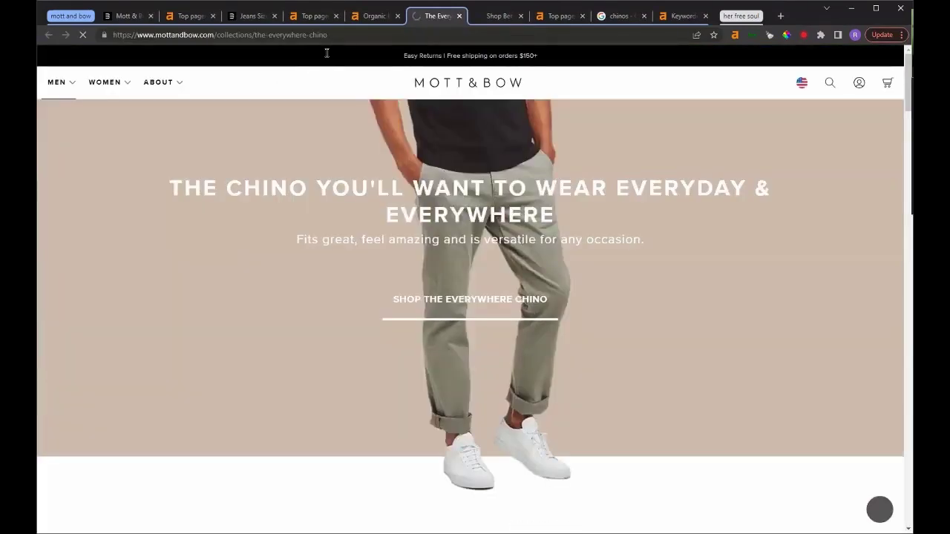
drag(327, 35, 256, 36)
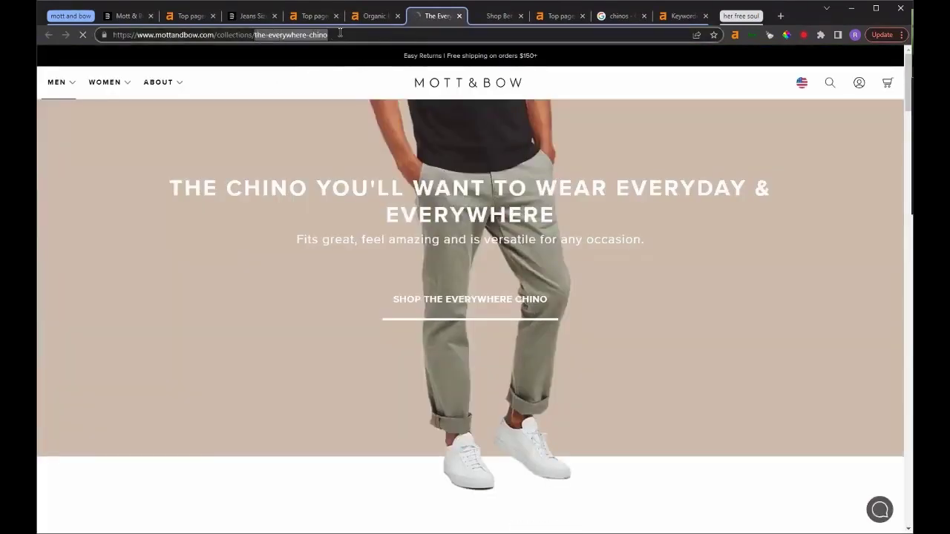
drag(340, 34, 311, 35)
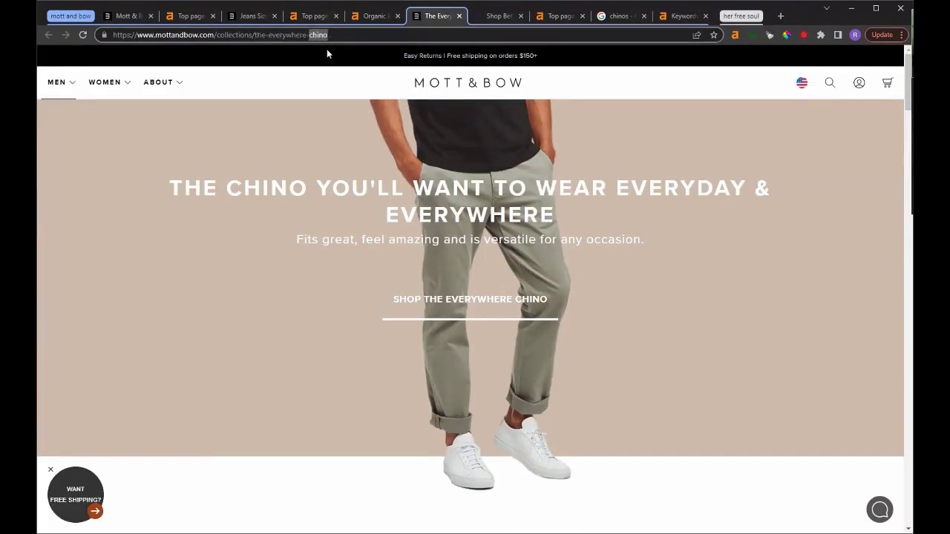
click(328, 34)
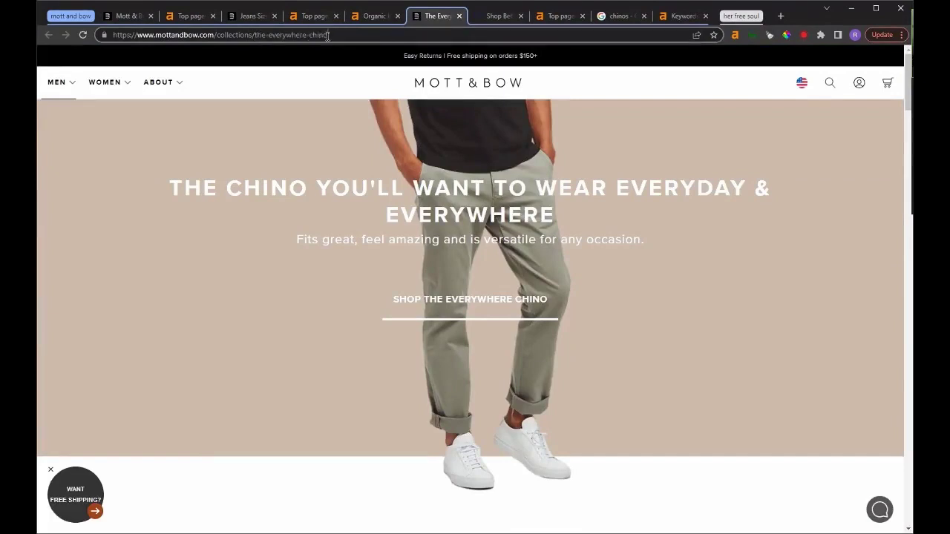
shift+click(254, 36)
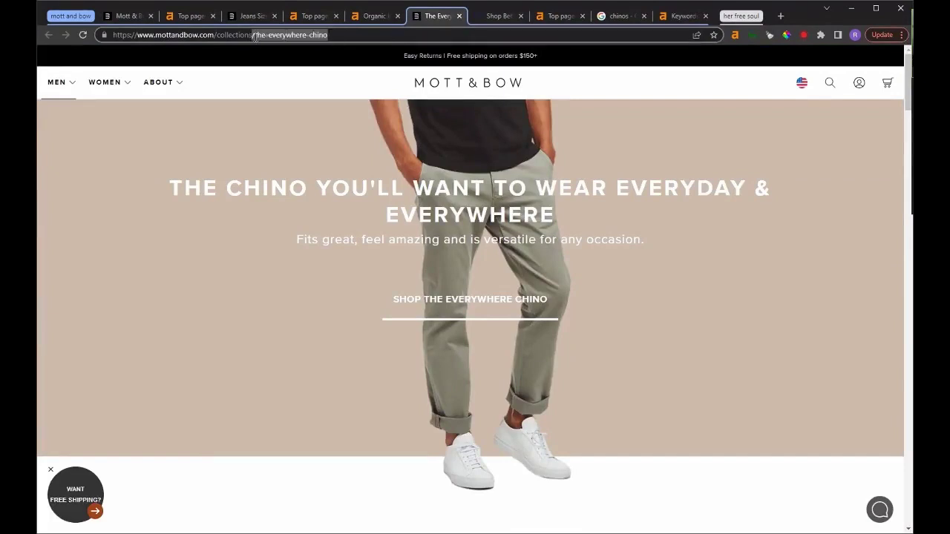
click(334, 40)
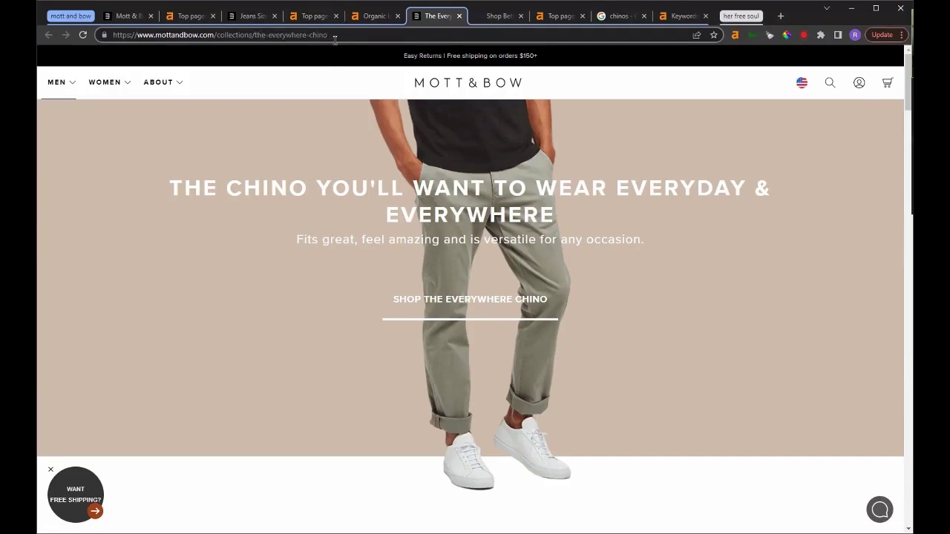
drag(253, 35, 324, 35)
Review the hero banner, intro text and product benefit sections of the Everywhere Chino collection page.
drag(351, 72, 496, 156)
scroll(489, 157, down, 12)
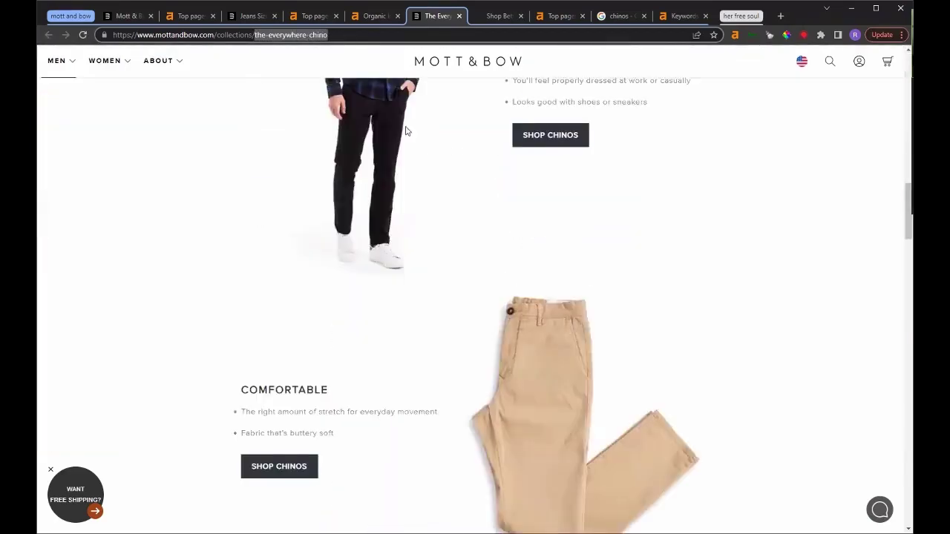
scroll(420, 154, up, 8)
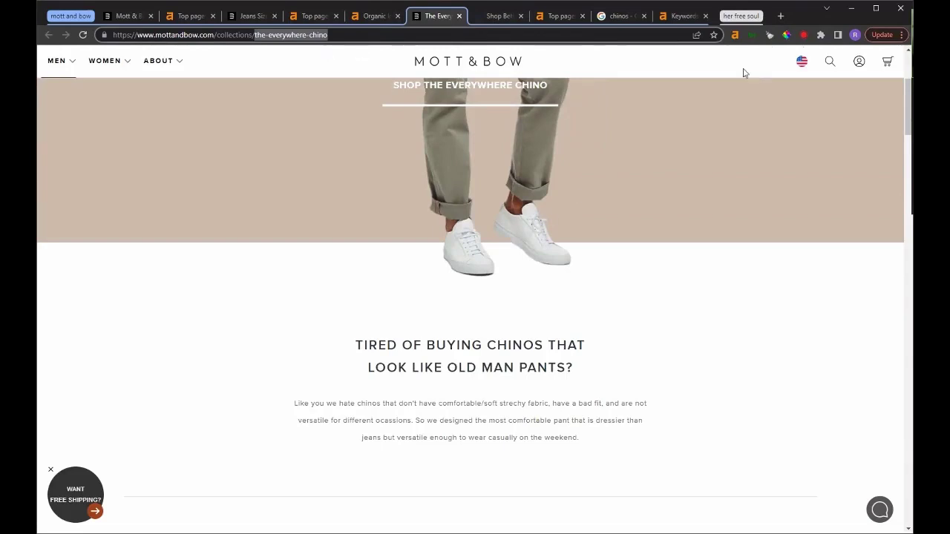
scroll(668, 149, up, 3)
Inspect the word count and heading structure of the Everywhere Chino page in the Ahrefs toolbar's content report.
key(alt+shift+a)
scroll(633, 205, down, 1)
drag(533, 171, 592, 181)
scroll(607, 176, down, 1)
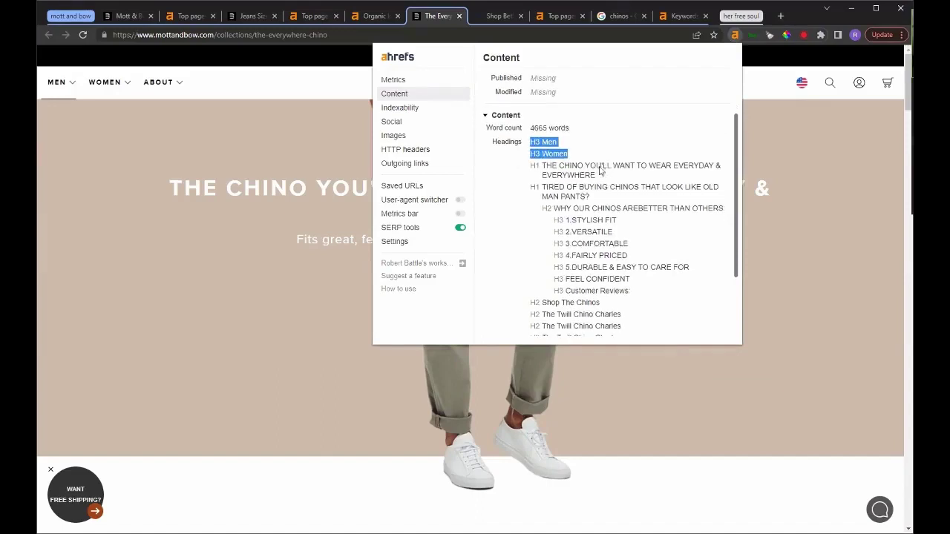
Examine the wording and nesting of the Everywhere Chino page's two H1 headings, its H2 and the H3 benefit headings beneath it.
drag(615, 176, 609, 150)
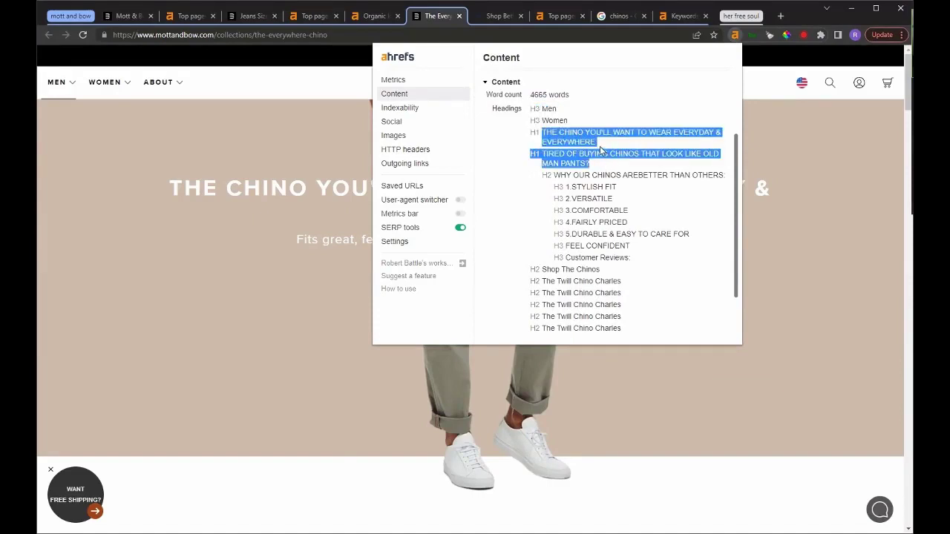
click(551, 132)
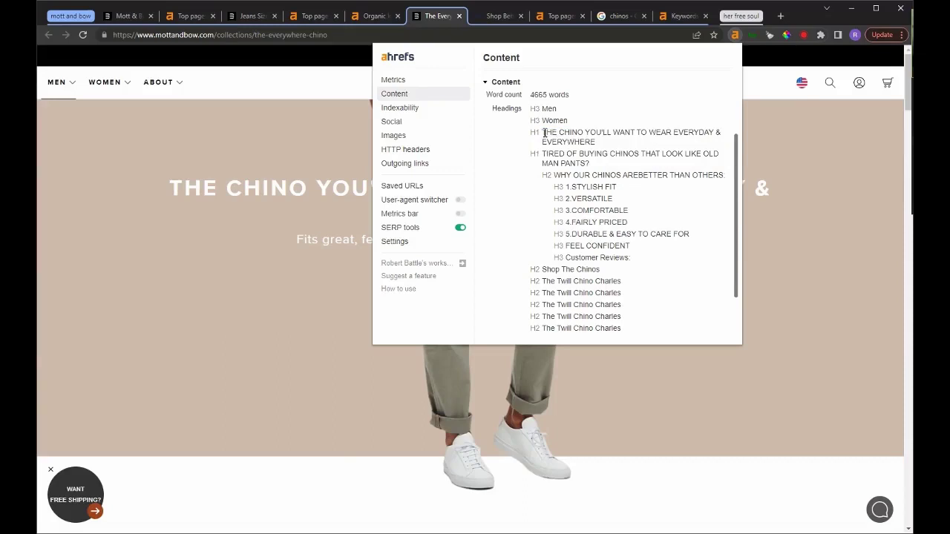
triple_click(607, 143)
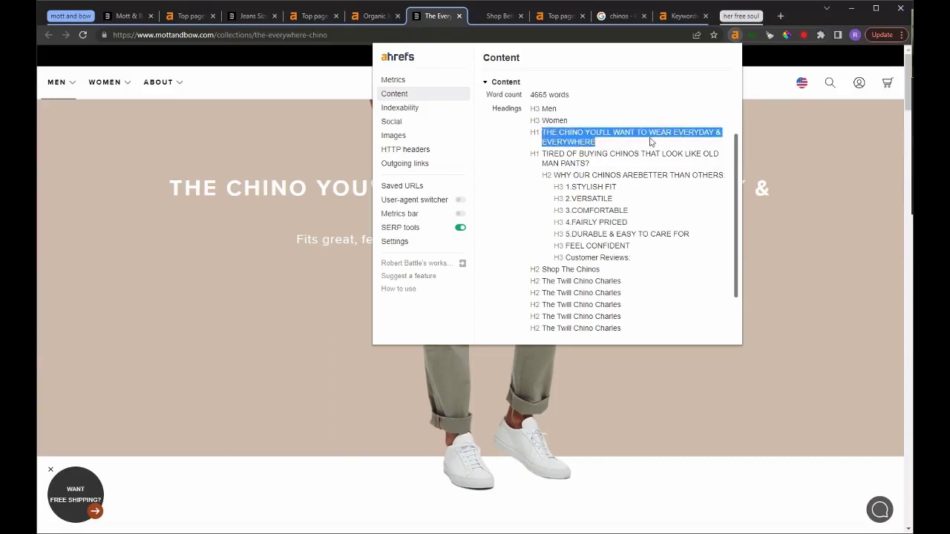
double_click(562, 132)
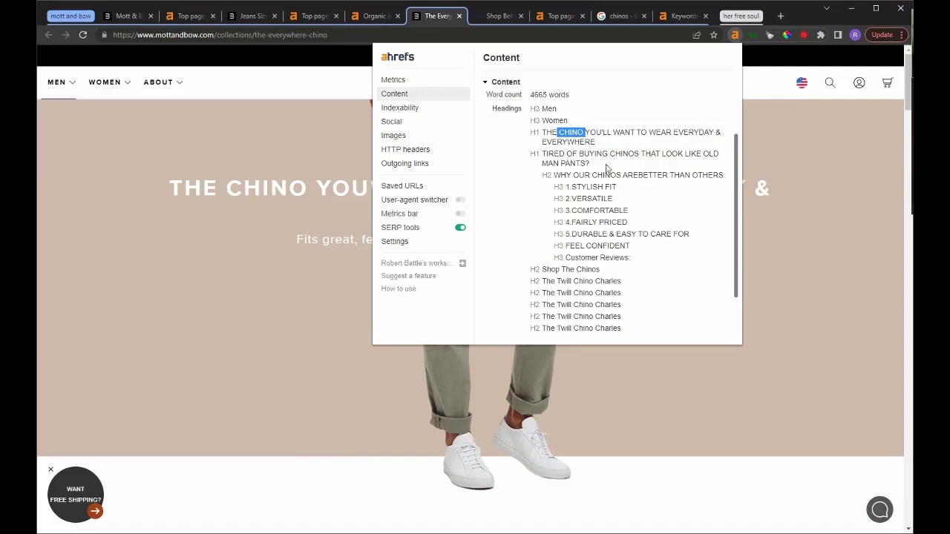
drag(542, 154, 553, 178)
drag(724, 175, 581, 188)
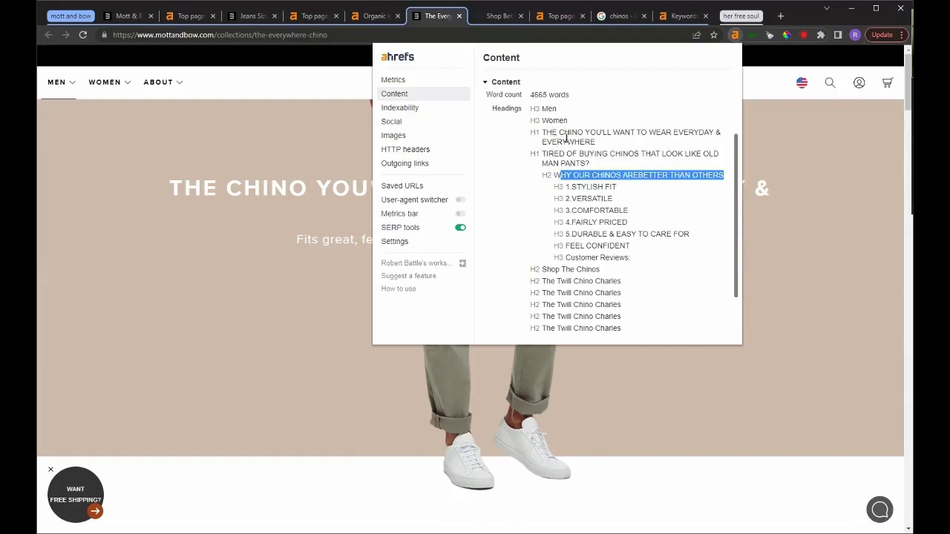
drag(540, 132, 615, 146)
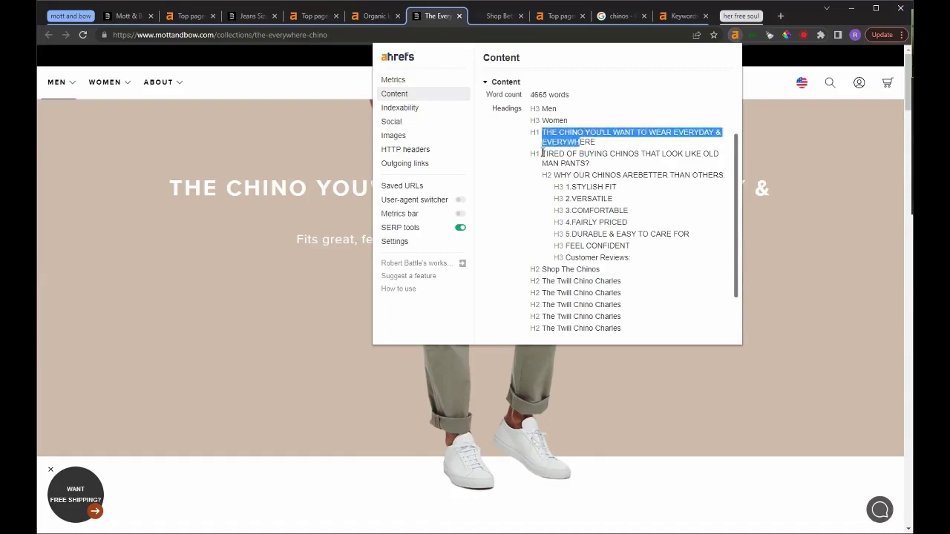
drag(541, 153, 595, 196)
drag(647, 257, 589, 188)
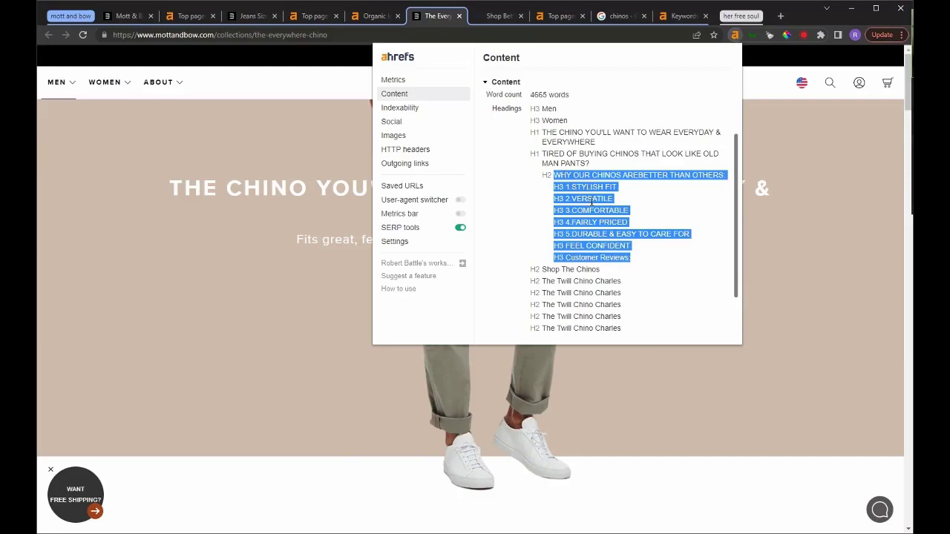
Examine the lower part of the heading outline, from "Shop The Chinos" through the product-name H2s to the H4 guarantee headings.
click(591, 201)
scroll(601, 215, down, 2)
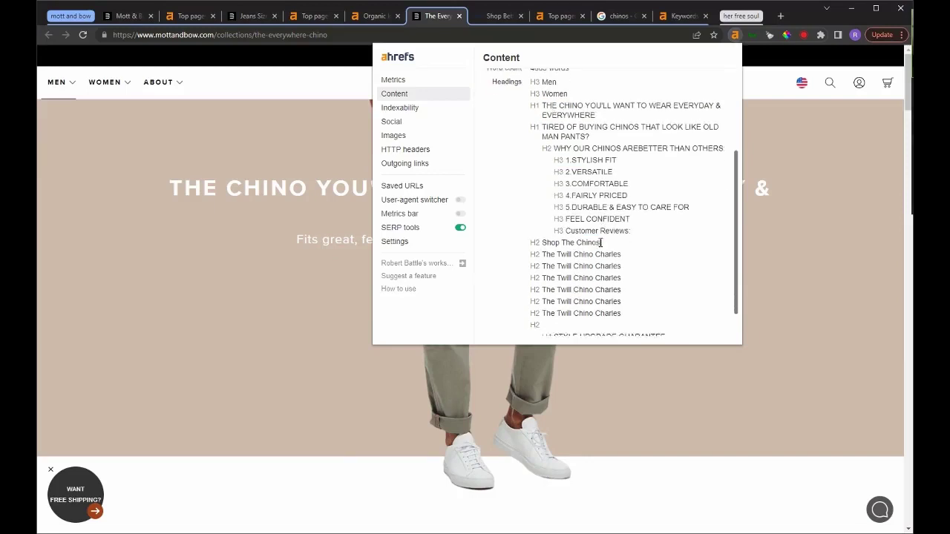
drag(569, 224, 643, 285)
drag(672, 315, 600, 403)
Compare the repeated "The Twill Chino Charles" H2 headings in the content report with the products in the collection page's product grid.
scroll(601, 401, down, 15)
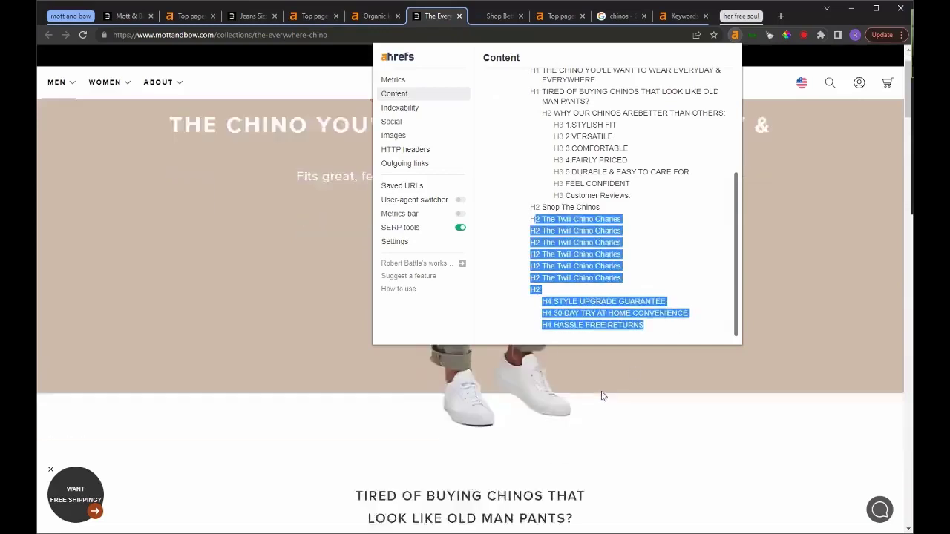
scroll(602, 393, down, 8)
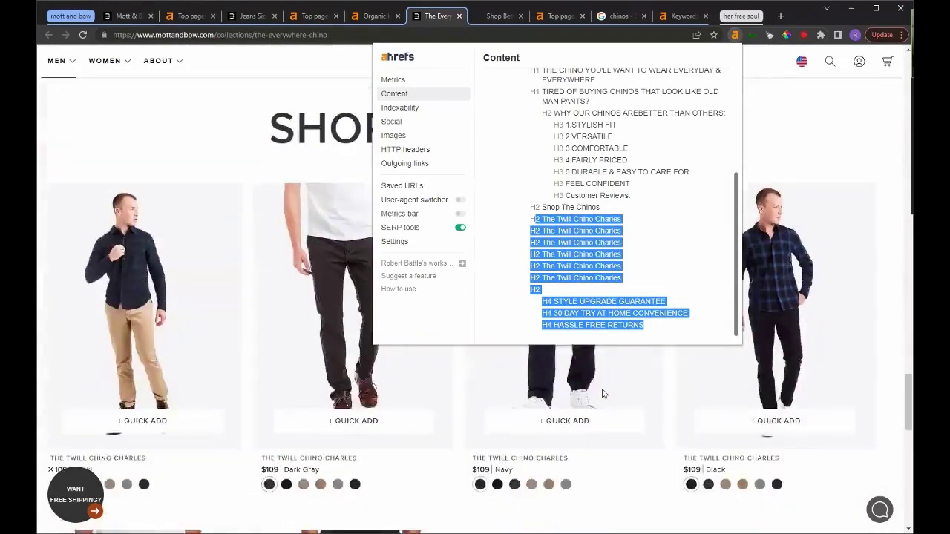
scroll(551, 394, up, 3)
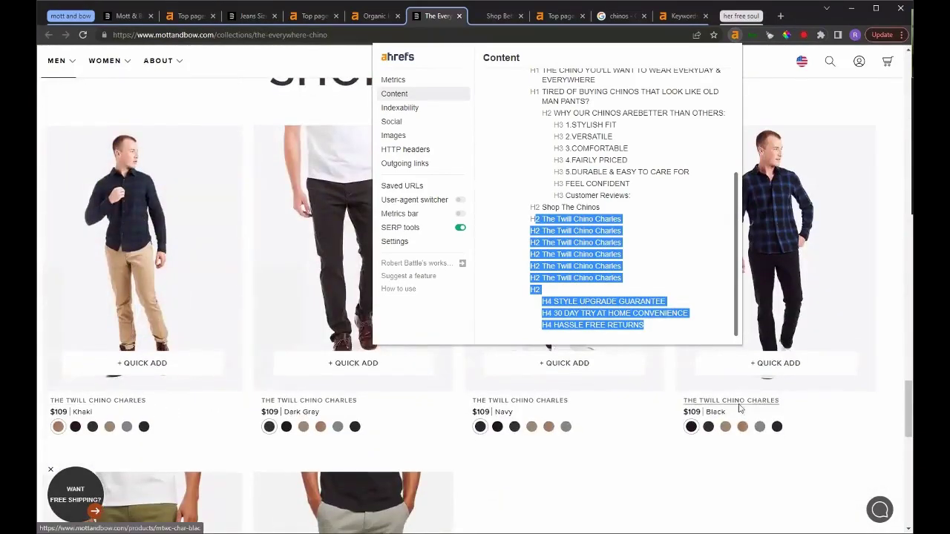
scroll(625, 413, down, 3)
scroll(448, 407, down, 1)
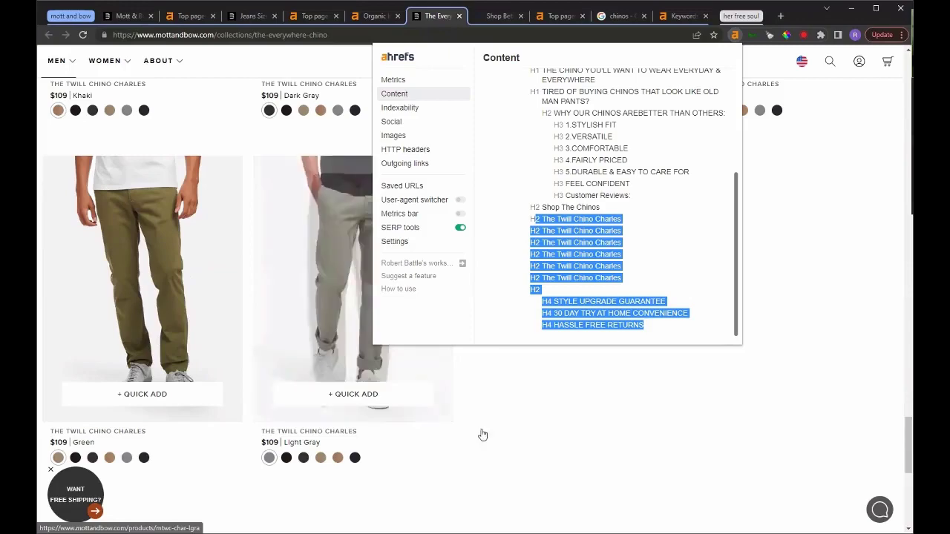
scroll(485, 424, up, 4)
scroll(555, 228, up, 3)
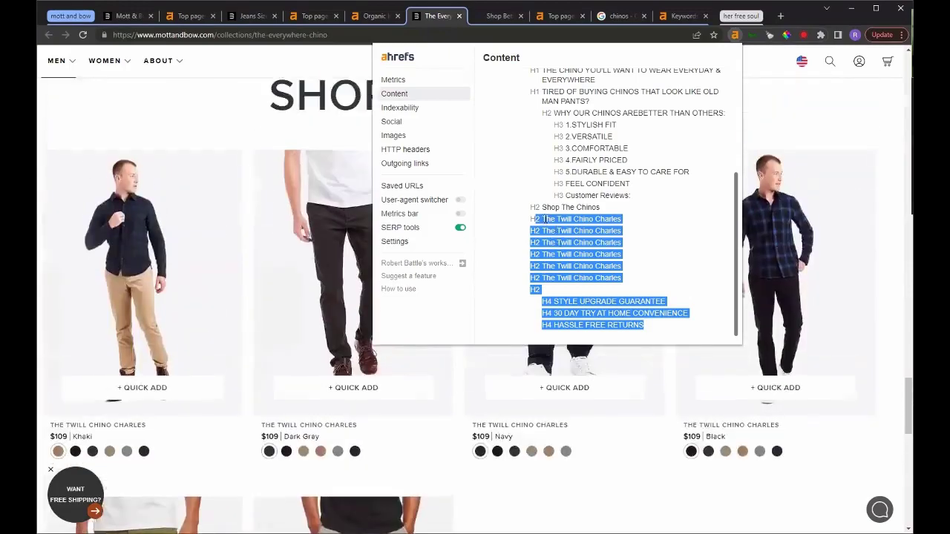
click(602, 265)
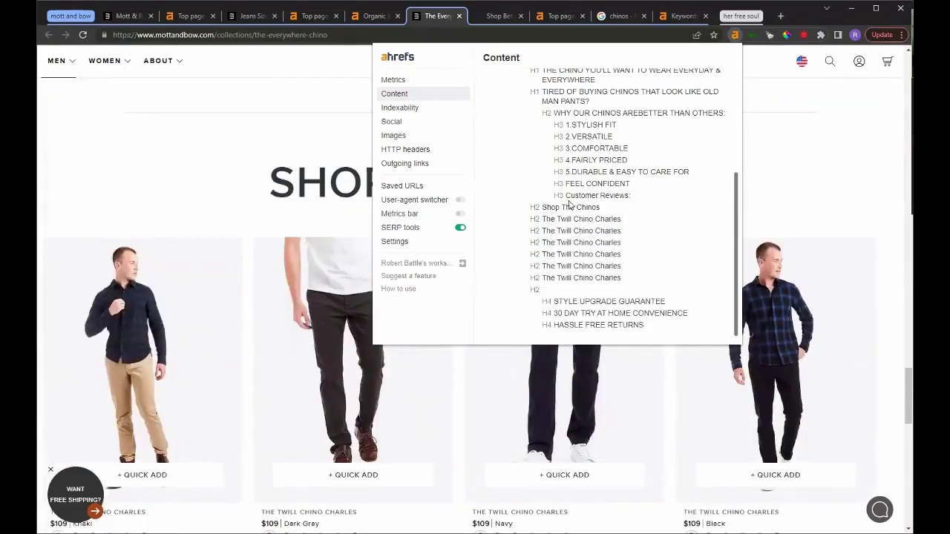
scroll(571, 206, up, 4)
scroll(578, 206, down, 2)
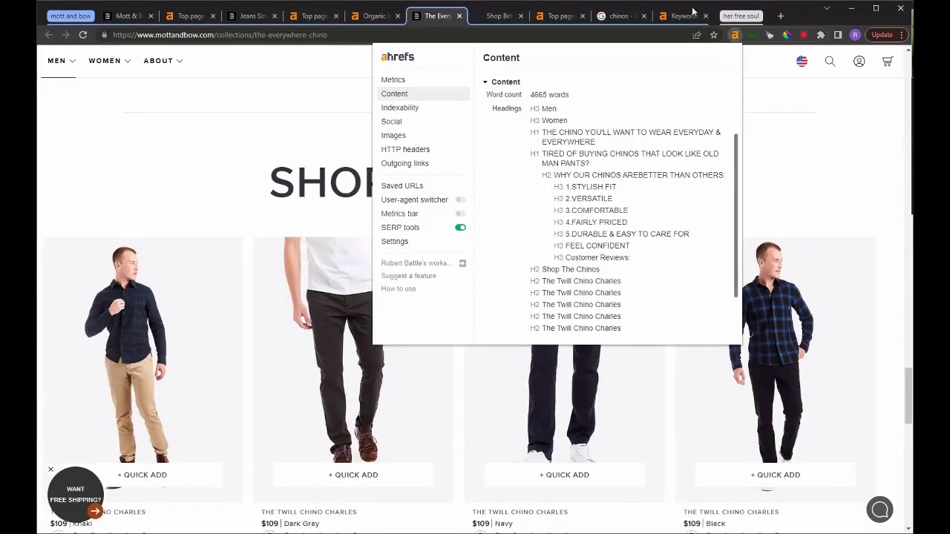
Review Google's People also ask questions for "chinos" and Peter Manning NYC's chino blog pages in the Ahrefs Top pages report.
click(611, 16)
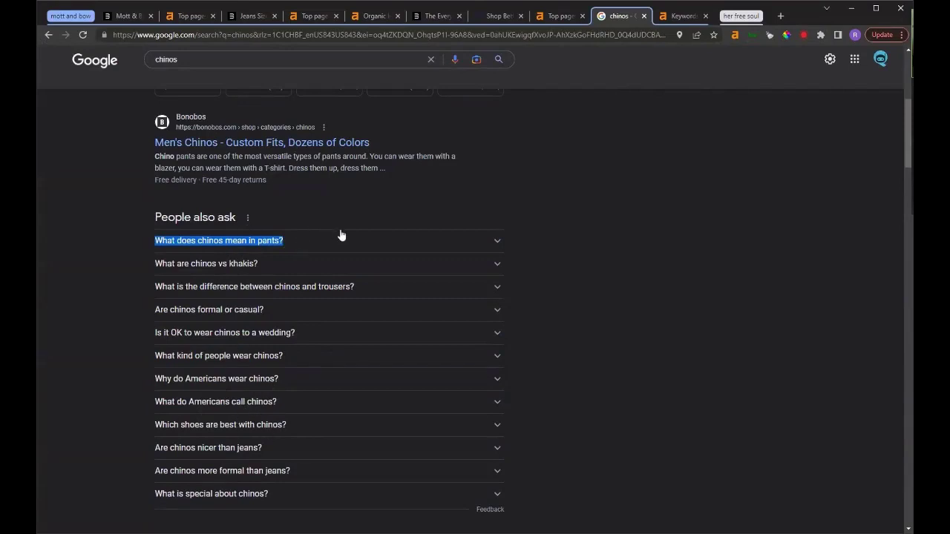
click(556, 20)
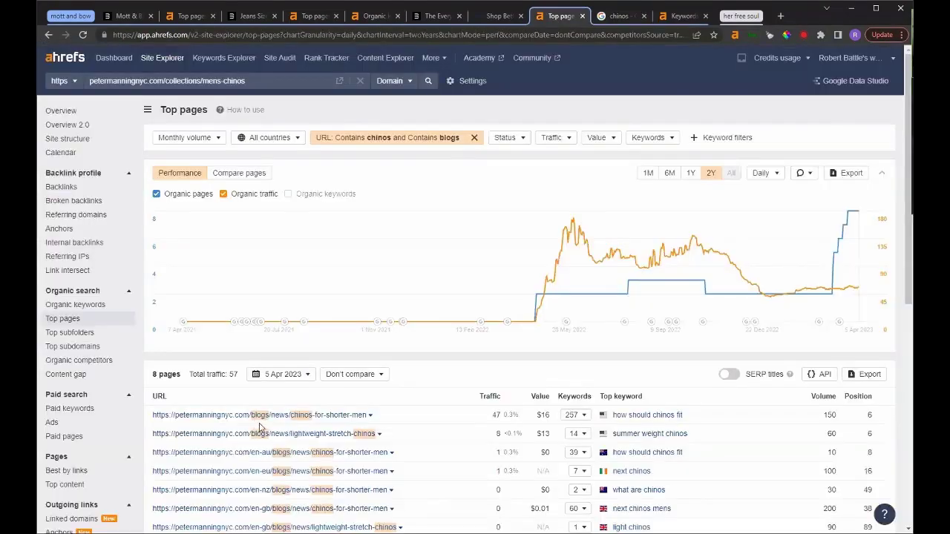
scroll(301, 327, down, 1)
scroll(302, 328, down, 2)
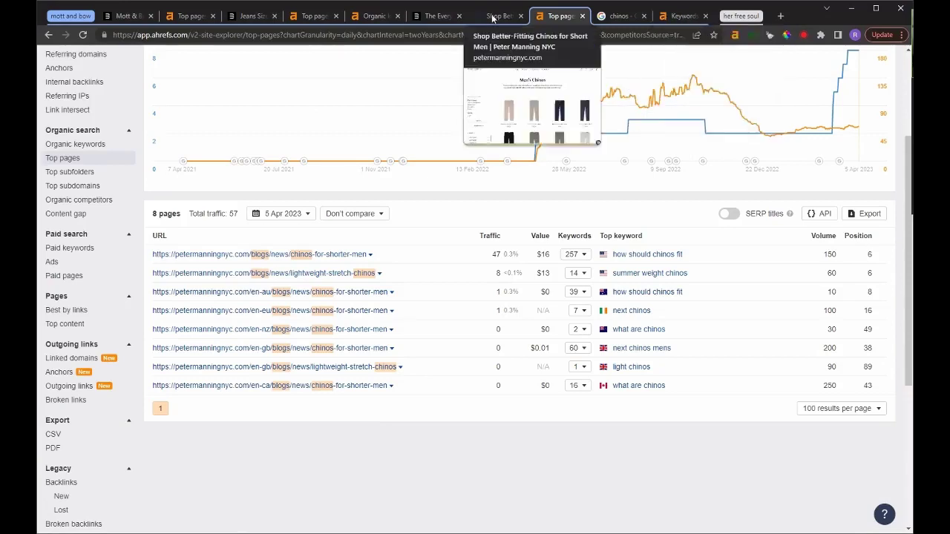
Return to the Everywhere Chino page, check the content below its products and recheck its headings in the Ahrefs toolbar's content report.
click(421, 18)
scroll(553, 300, down, 5)
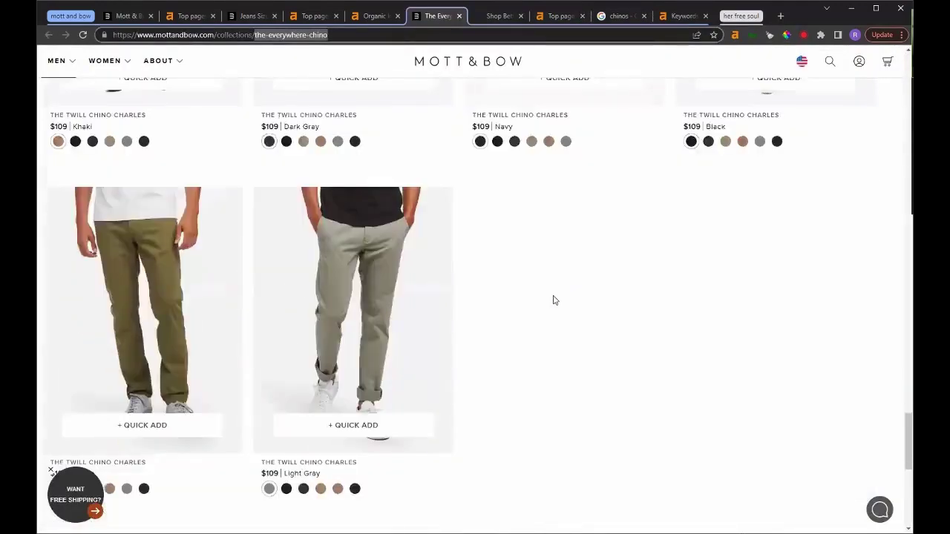
scroll(570, 299, down, 6)
scroll(587, 274, up, 8)
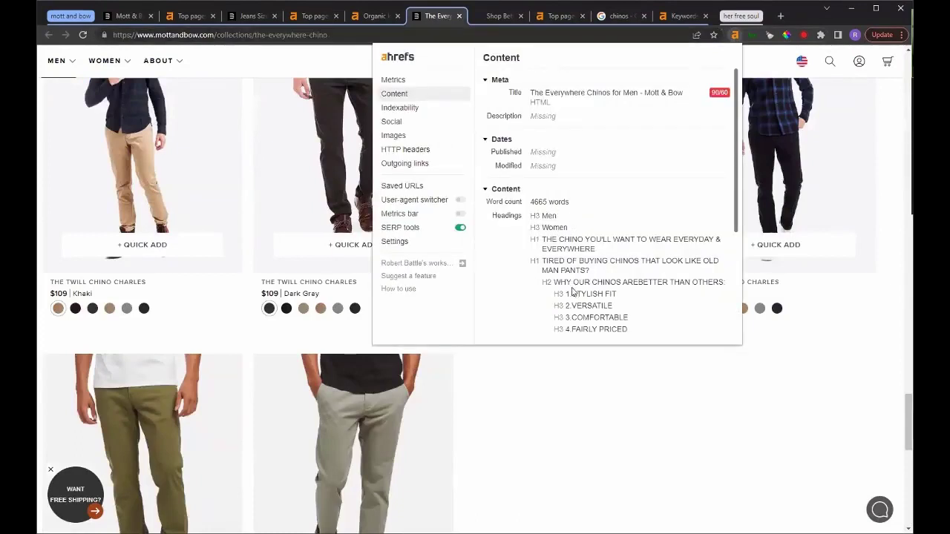
scroll(588, 310, down, 2)
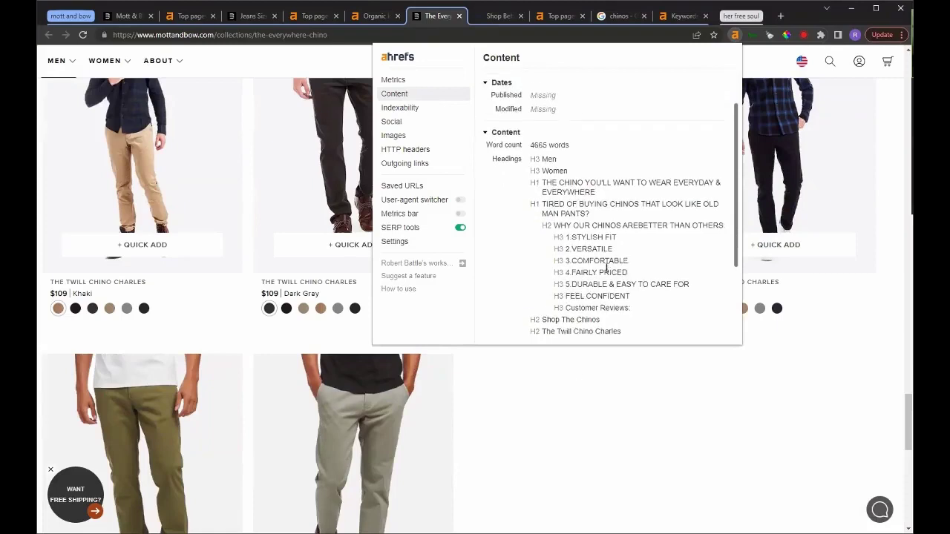
scroll(586, 386, down, 1)
click(441, 46)
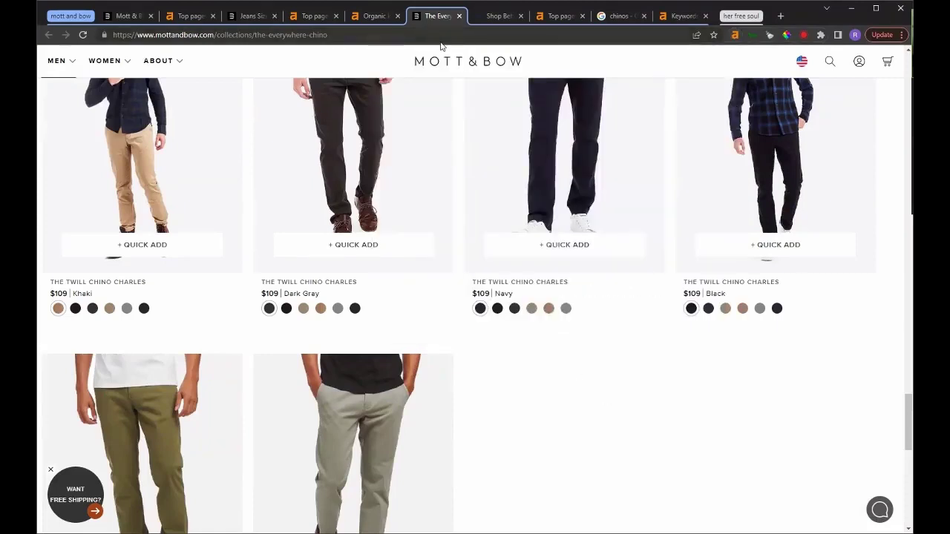
Open alsoasked.com in a new tab and generate the question map for "chino jeans" in English for the United States.
click(620, 16)
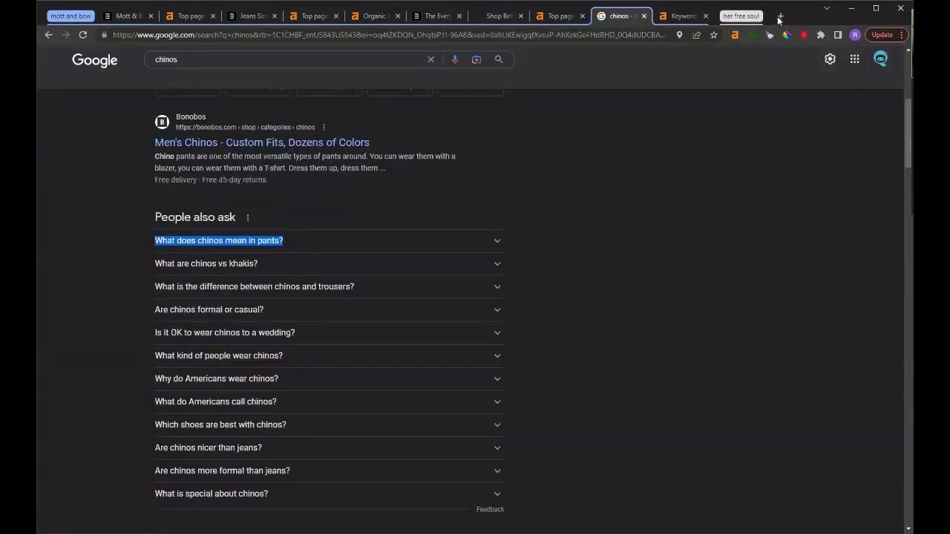
click(780, 15)
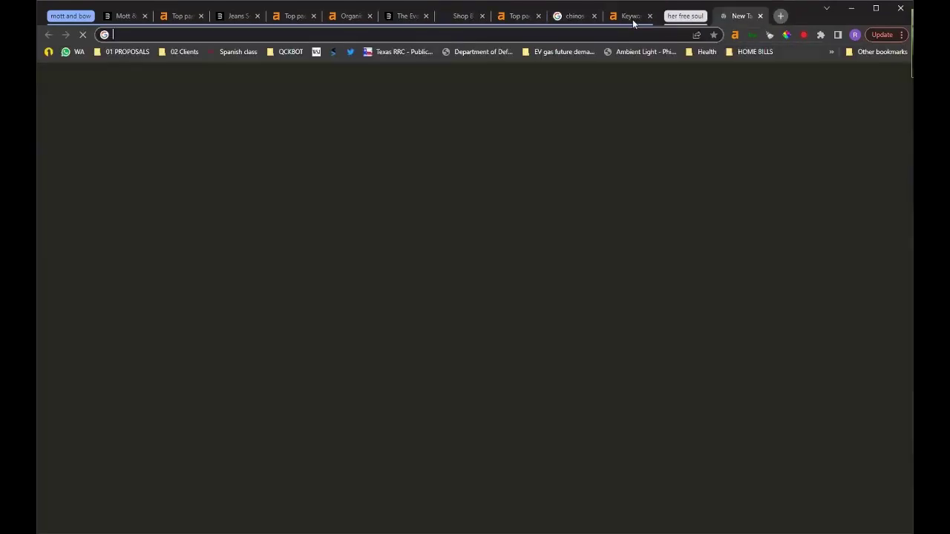
text(alsoasked.com)
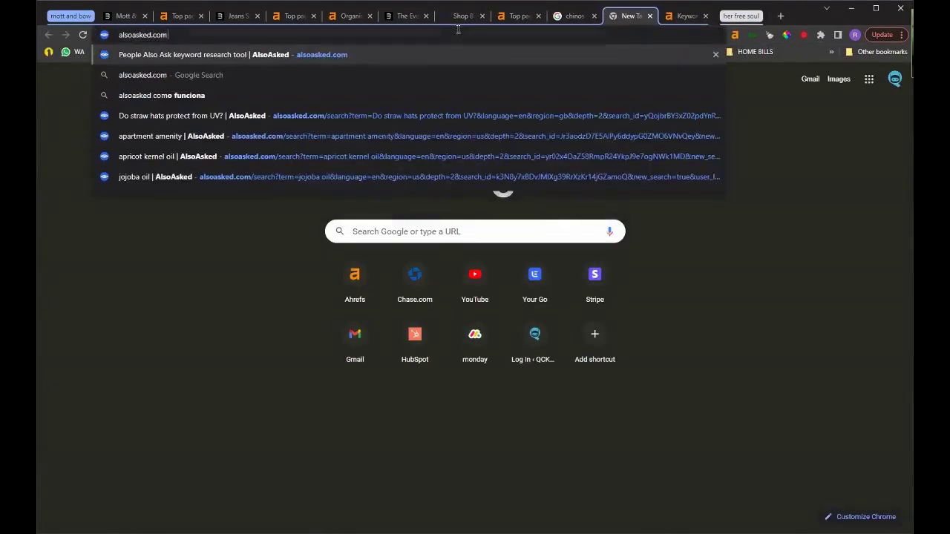
key(Return)
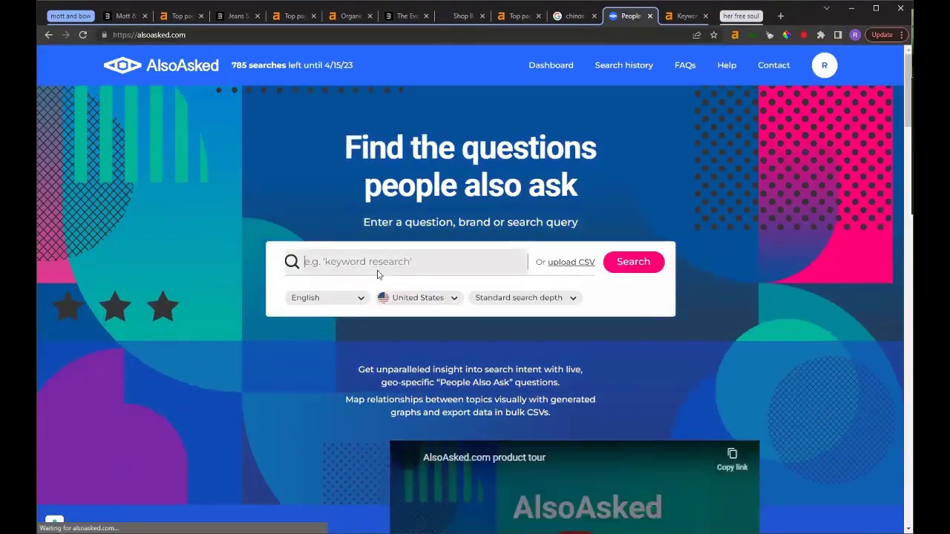
click(377, 270)
text(chino jeans)
key(Return)
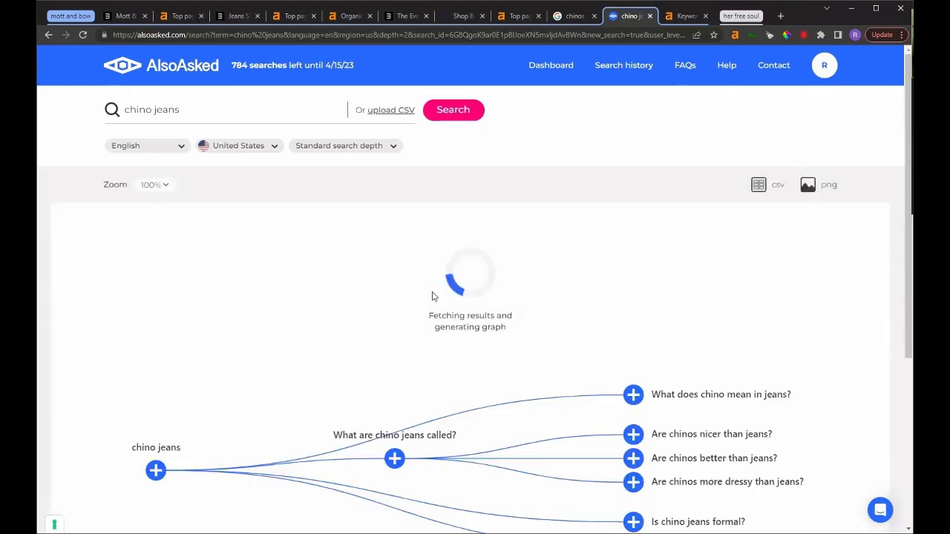
drag(607, 314, 579, 261)
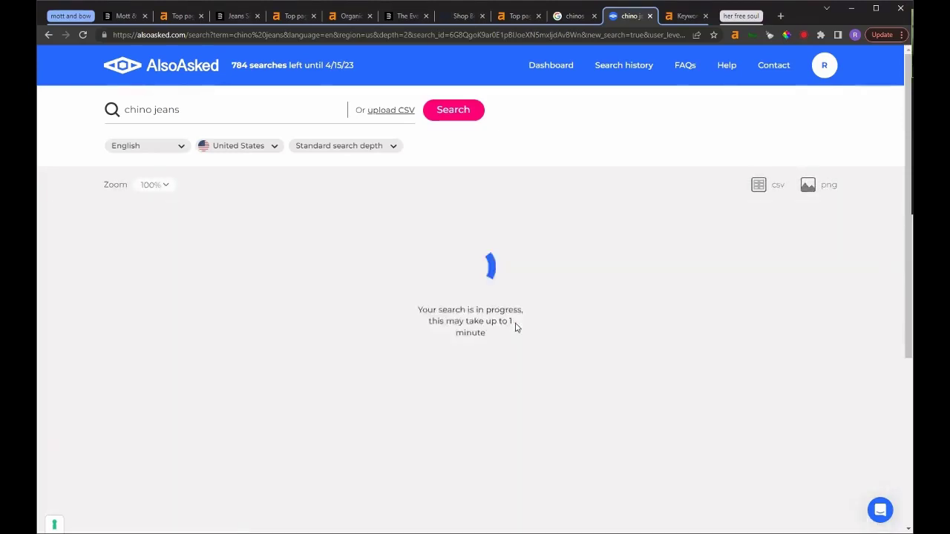
scroll(492, 383, down, 2)
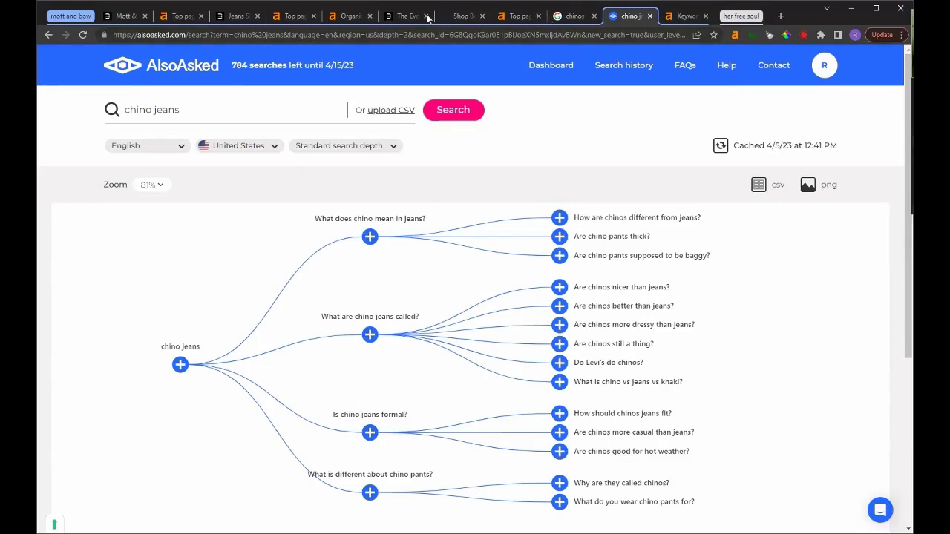
Return to the Everywhere Chino collection page and inspect the area between the product grid and the footer.
key(ctrl+6)
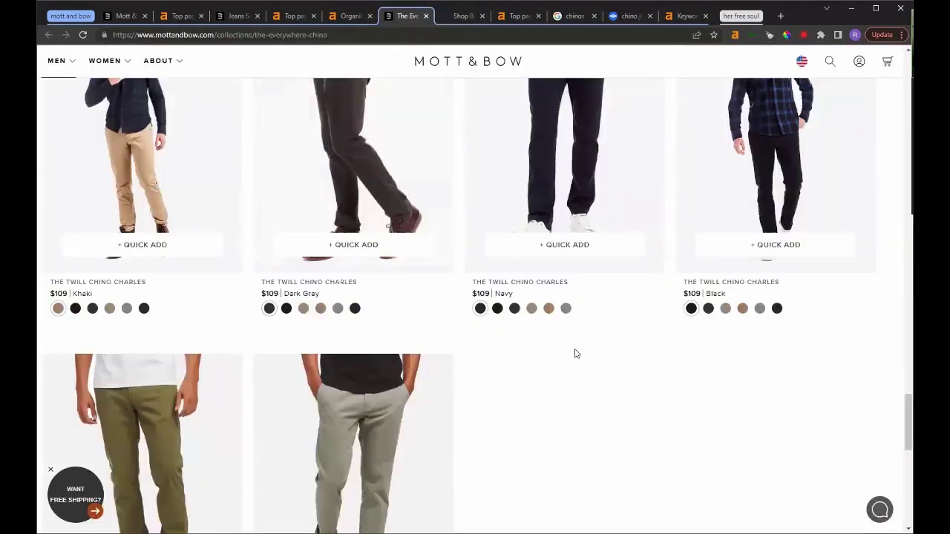
scroll(576, 355, down, 5)
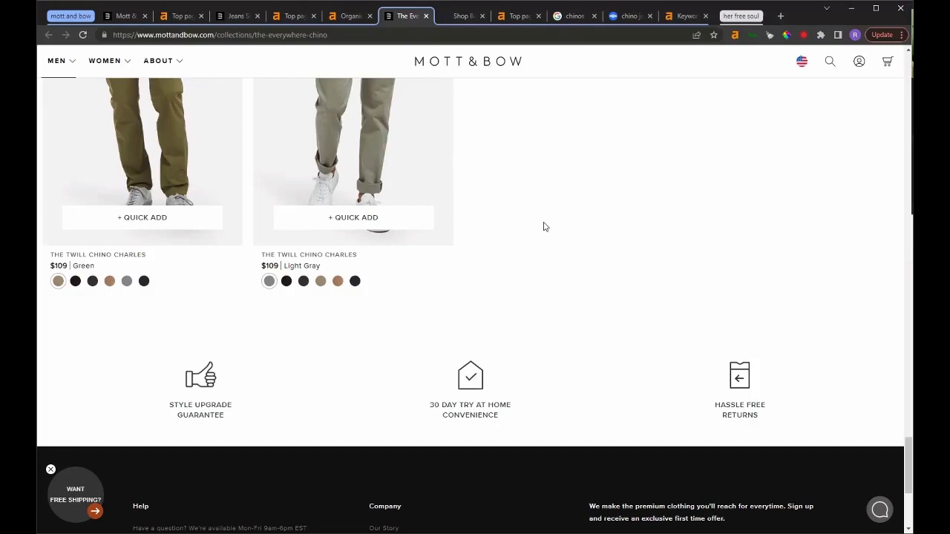
Return to Mott & Bow's Organic keywords report and show the position history chart for the keyword "chinos".
click(293, 16)
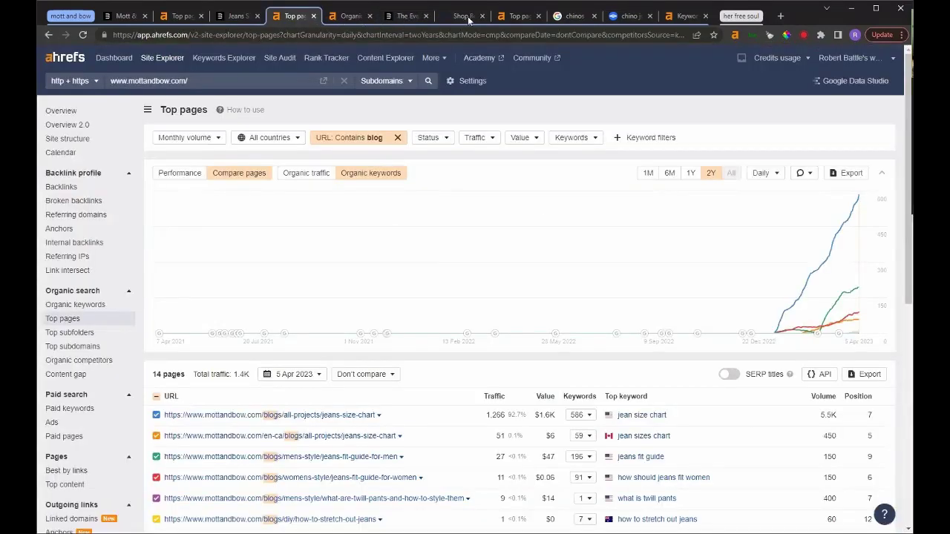
click(512, 16)
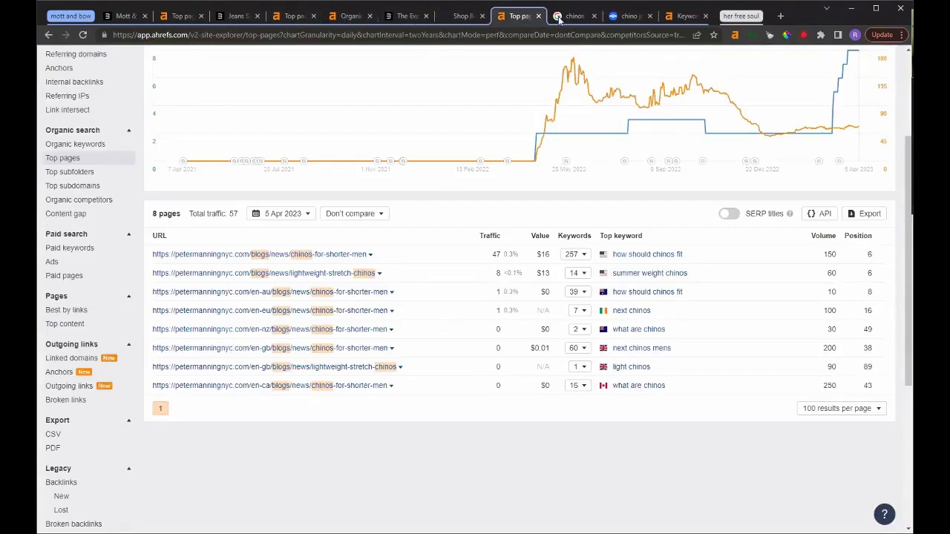
click(350, 16)
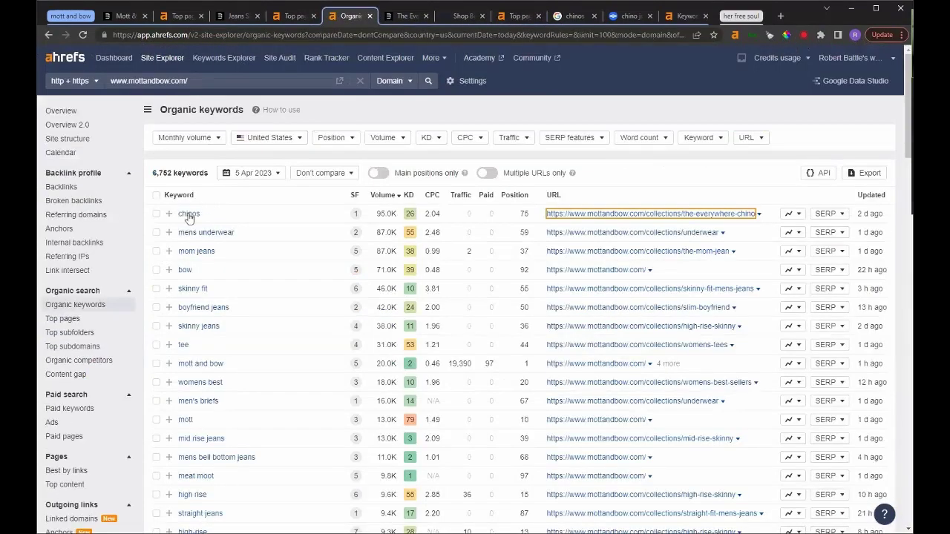
click(789, 215)
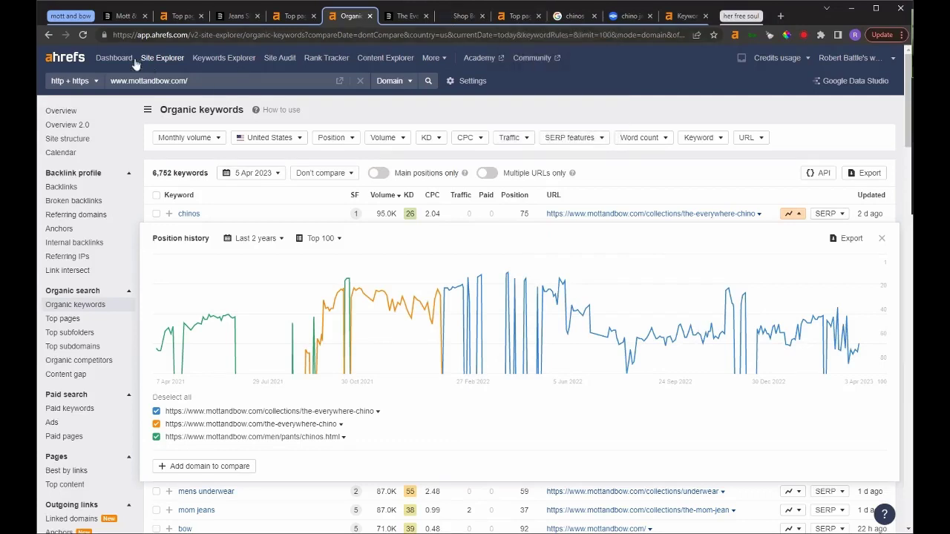
key(ctrl+t)
click(70, 16)
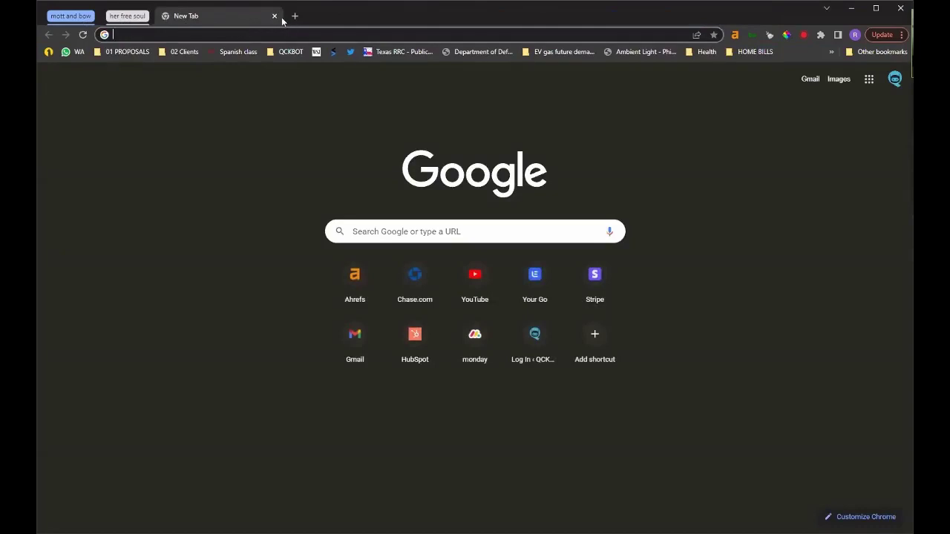
click(71, 16)
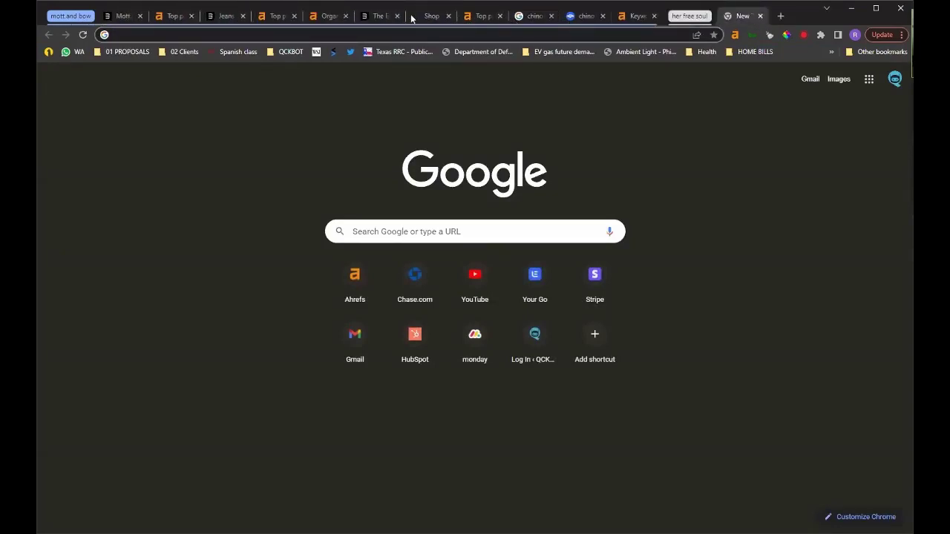
Open the light gray Twill Chino Charles product from the Everywhere Chino collection page and highlight the product slug in its URL.
click(377, 16)
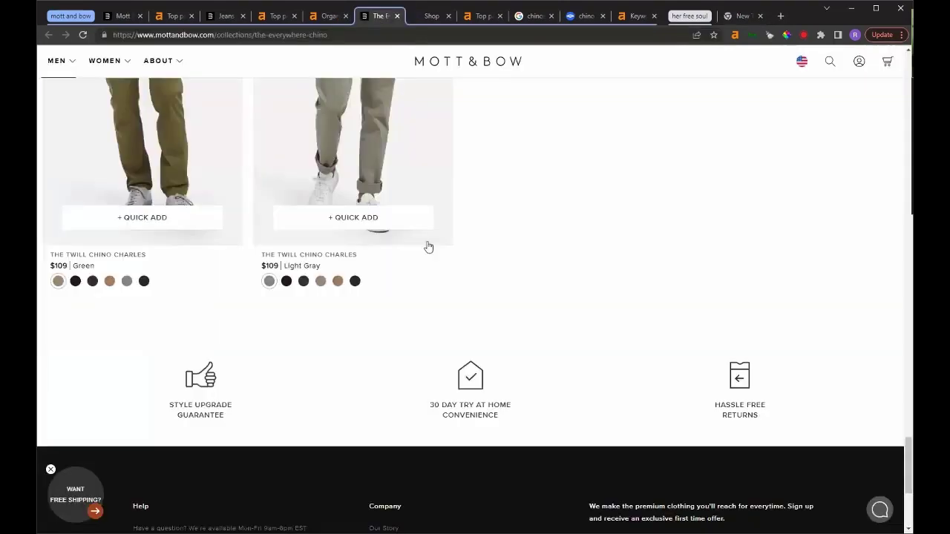
scroll(409, 285, up, 3)
click(355, 151)
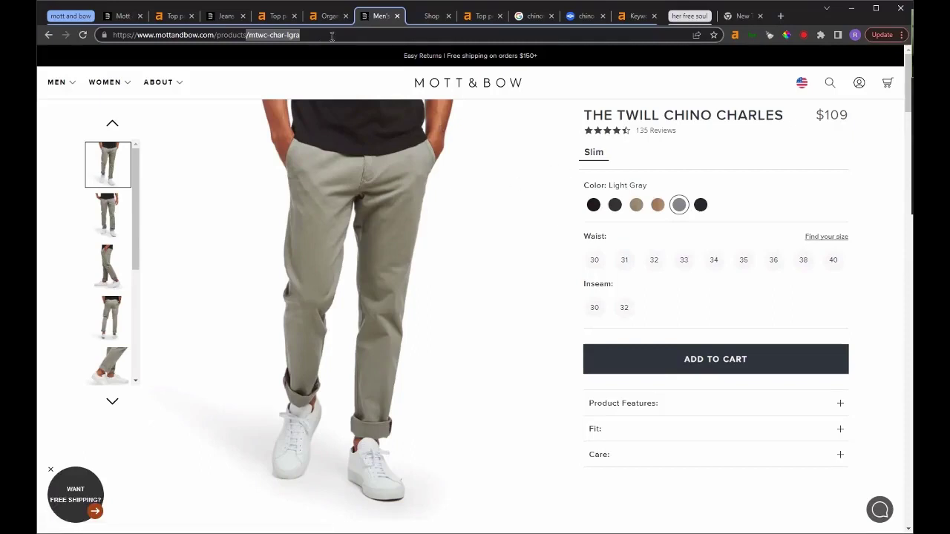
click(251, 35)
drag(296, 40, 253, 37)
Switch to Mott & Bow's Top pages report and replace its URL filter with one for URLs containing "products".
click(279, 16)
click(397, 137)
click(185, 161)
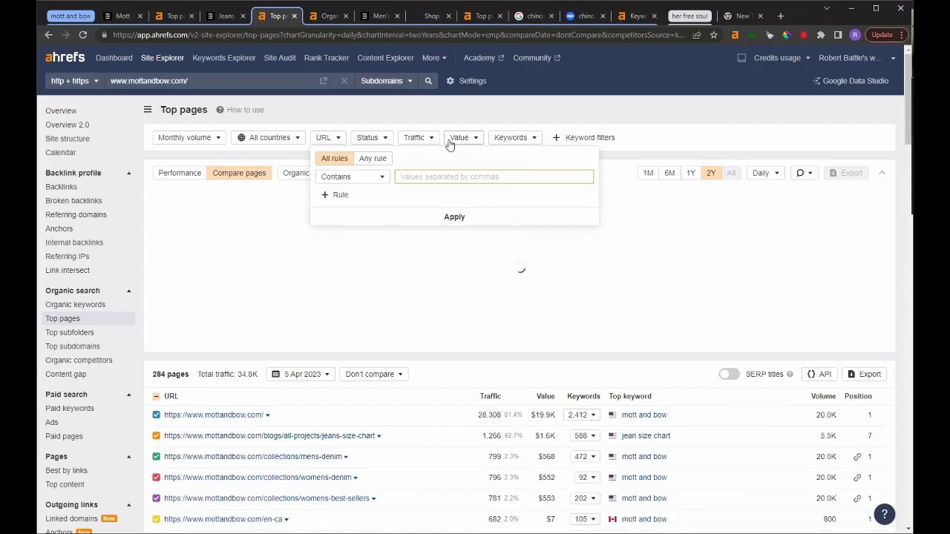
text(products)
key(Return)
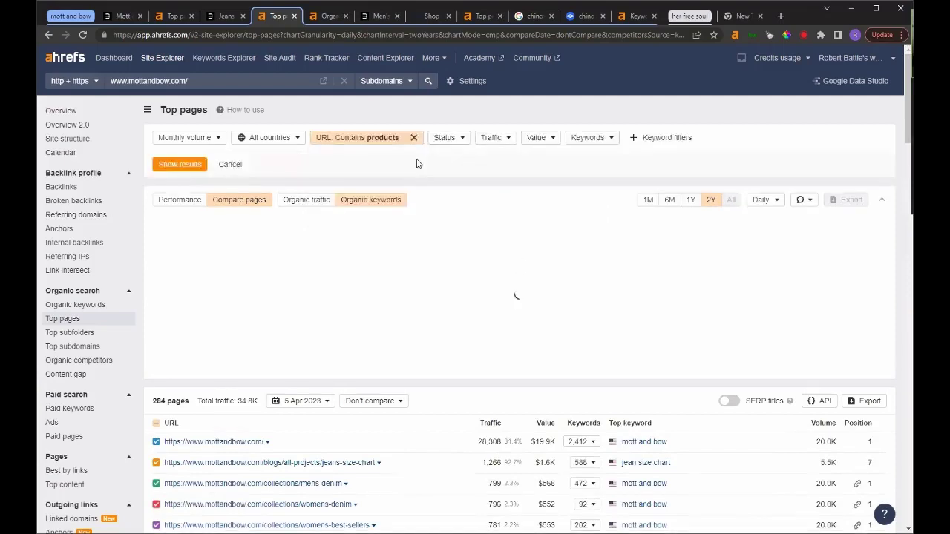
click(166, 163)
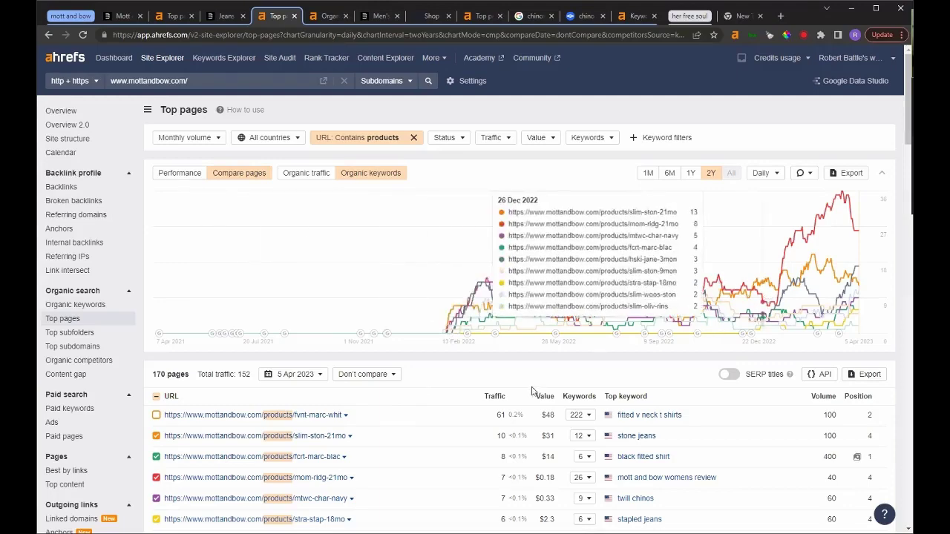
Open the fvnt-marc-whit, slim-ston-21mo and fcrt-marc-blac product pages in new tabs, view the first one and return to the report.
scroll(524, 392, down, 2)
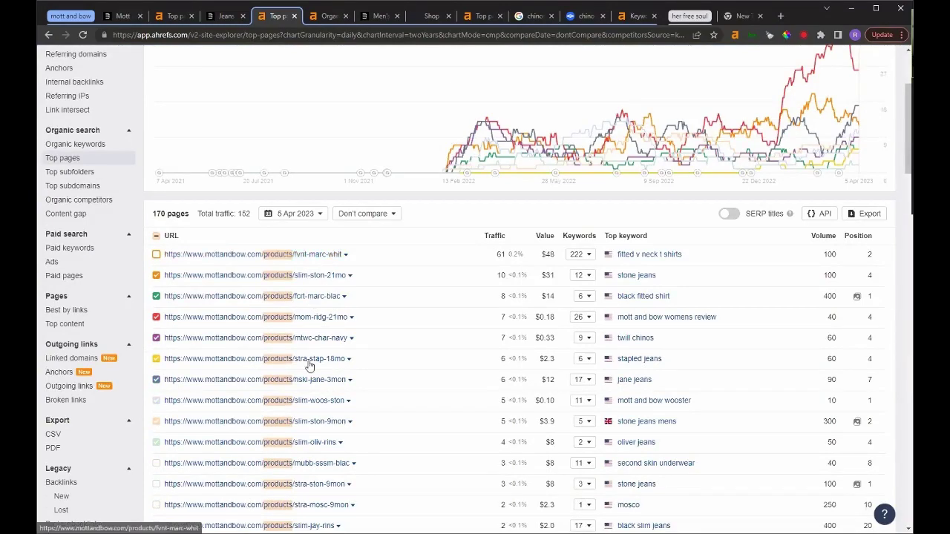
scroll(352, 141, up, 2)
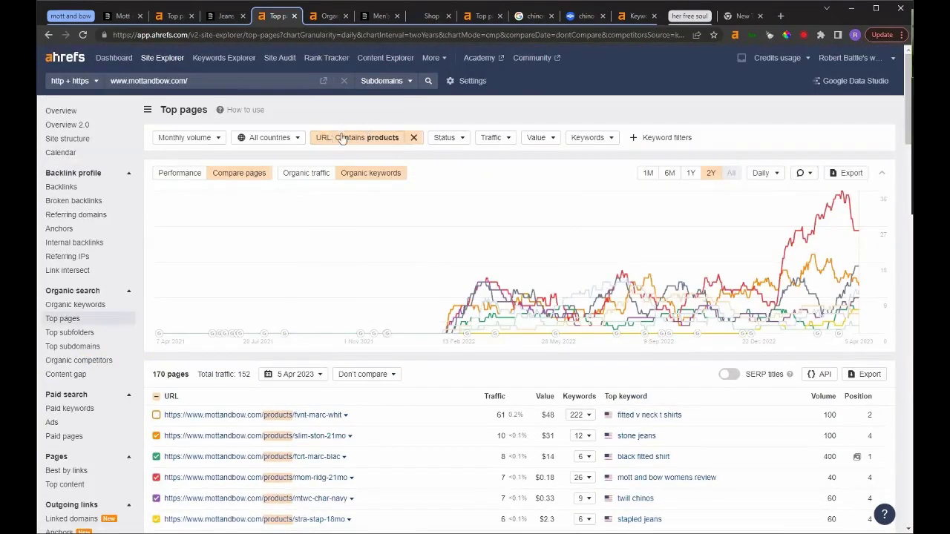
drag(326, 134, 339, 140)
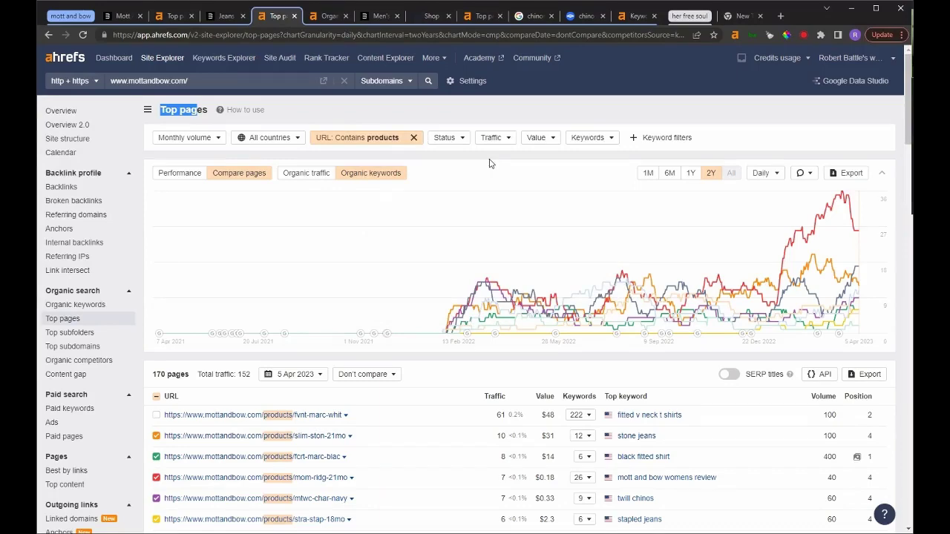
scroll(462, 357, down, 2)
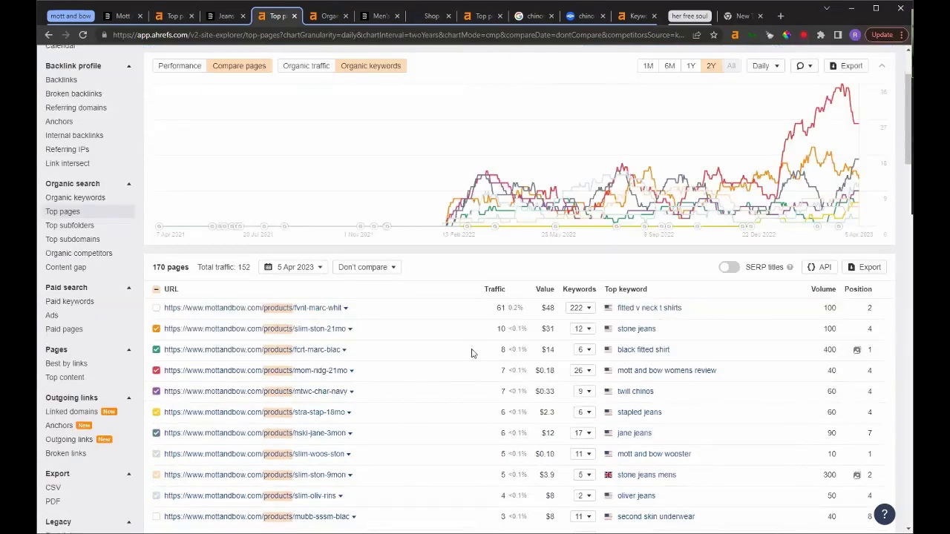
ctrl+click(330, 308)
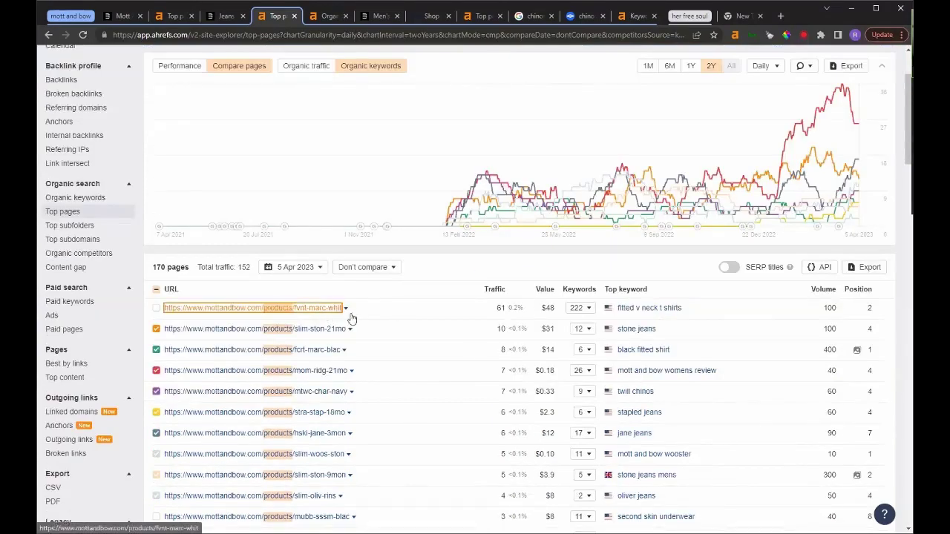
right_click(325, 334)
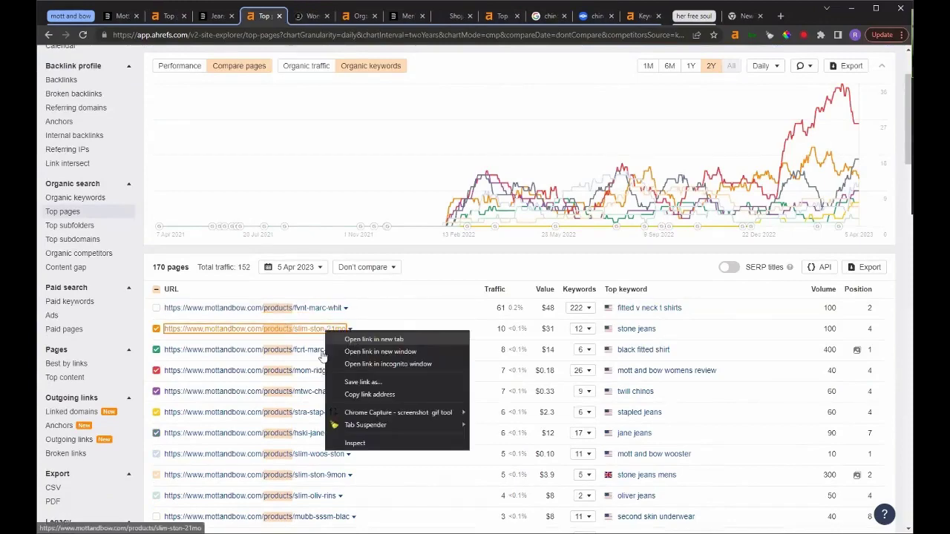
click(364, 339)
ctrl+click(321, 349)
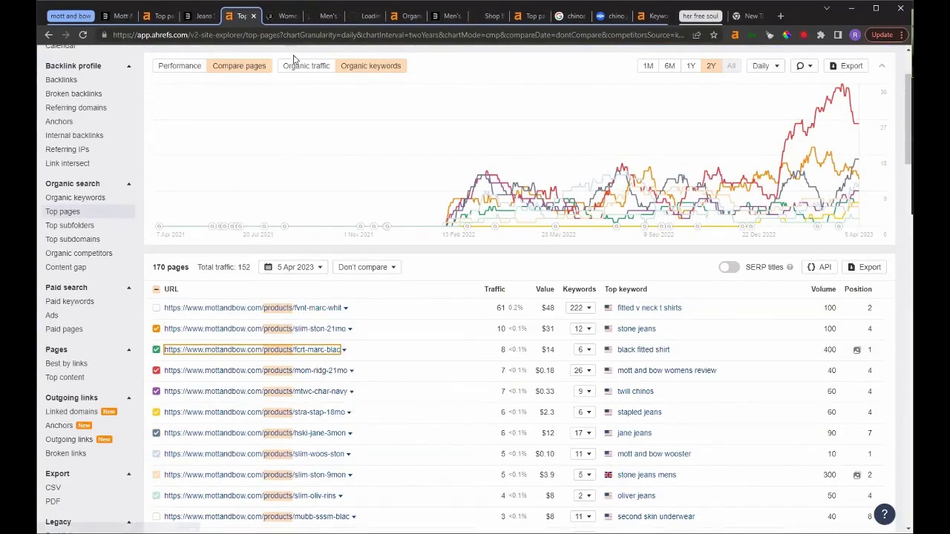
key(ctrl+Tab)
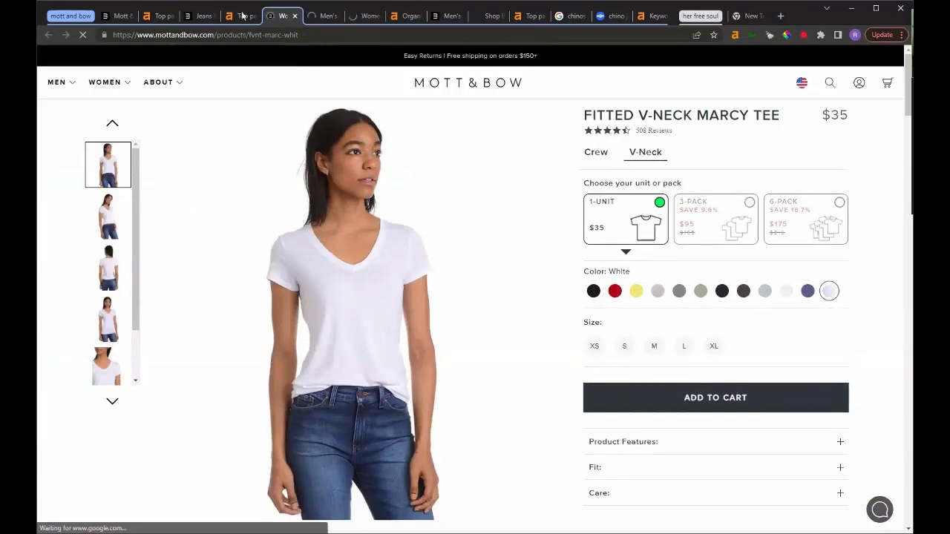
key(ctrl+shift+Tab)
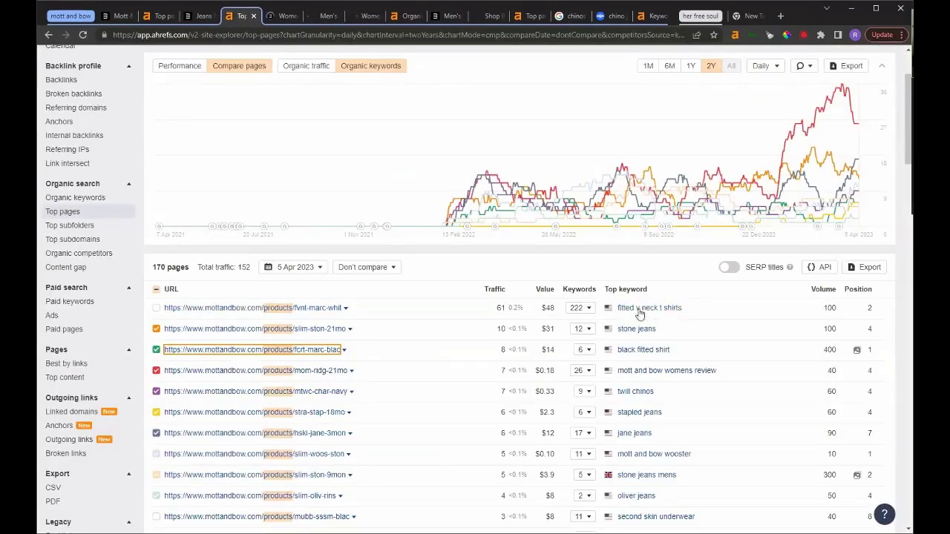
Review the ranking keywords of the fvnt-marc-whit product page sorted by volume, including the keyword difficulty of "v neck".
click(588, 310)
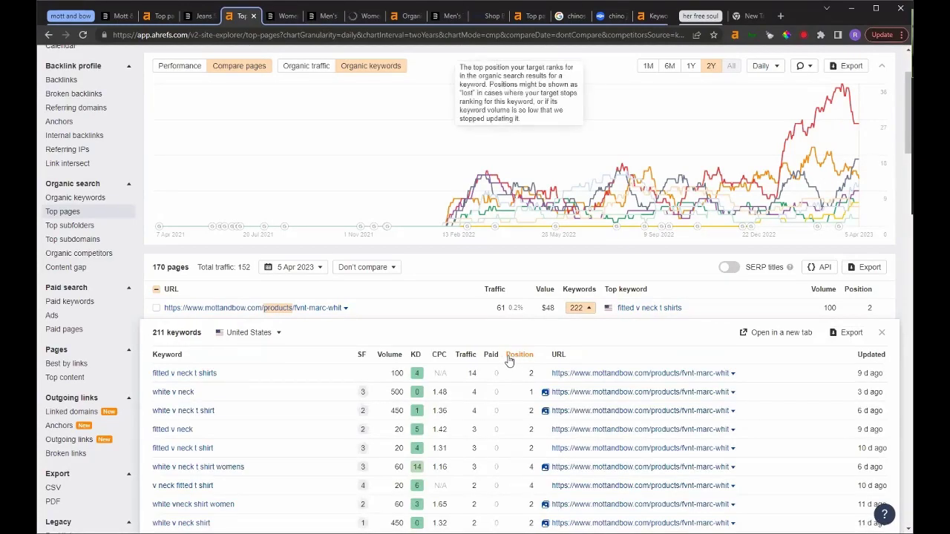
click(389, 356)
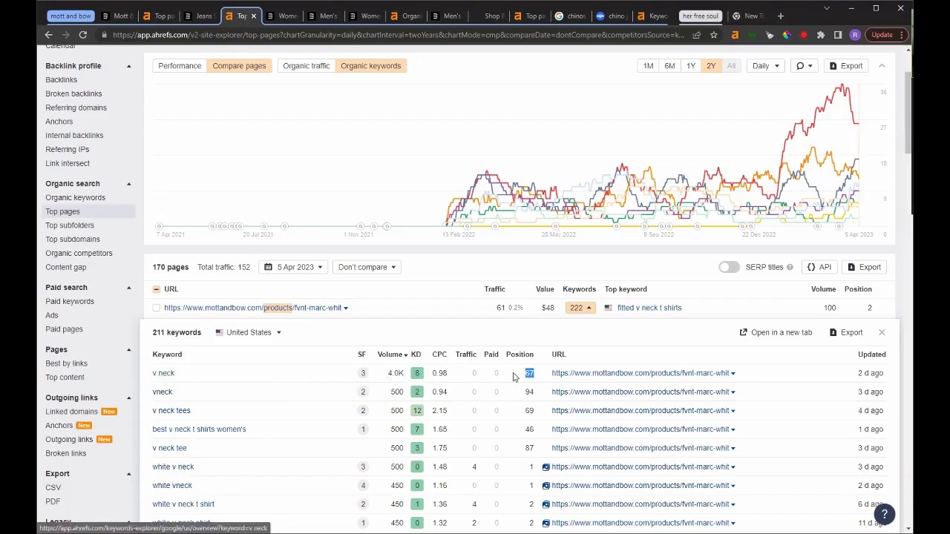
double_click(416, 374)
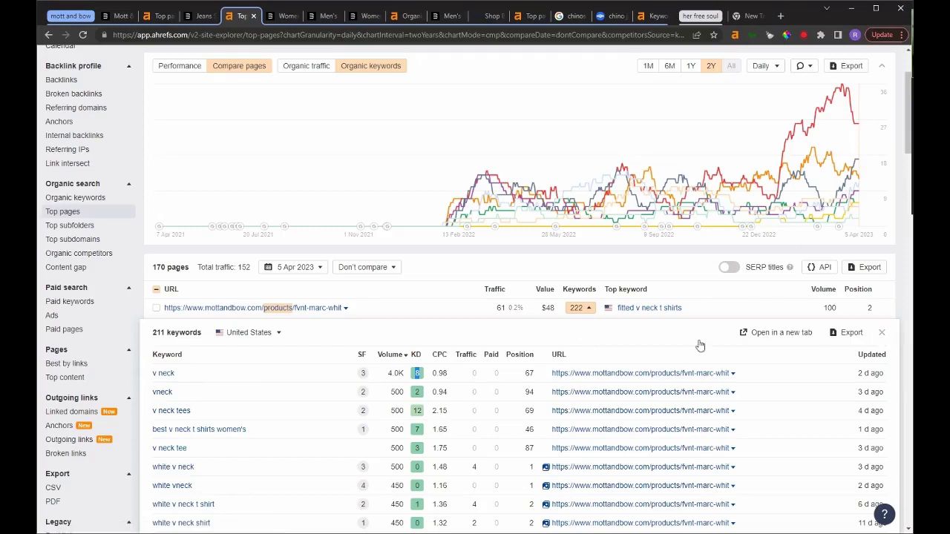
click(502, 301)
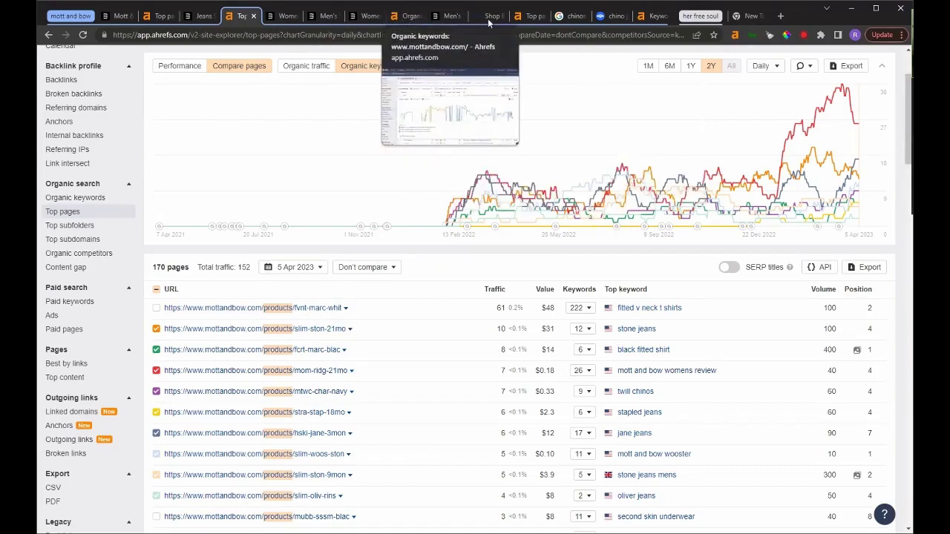
Switch to the petermanningnyc.com Top pages report and remove its URL filter for "chinos" and "blogs".
click(524, 21)
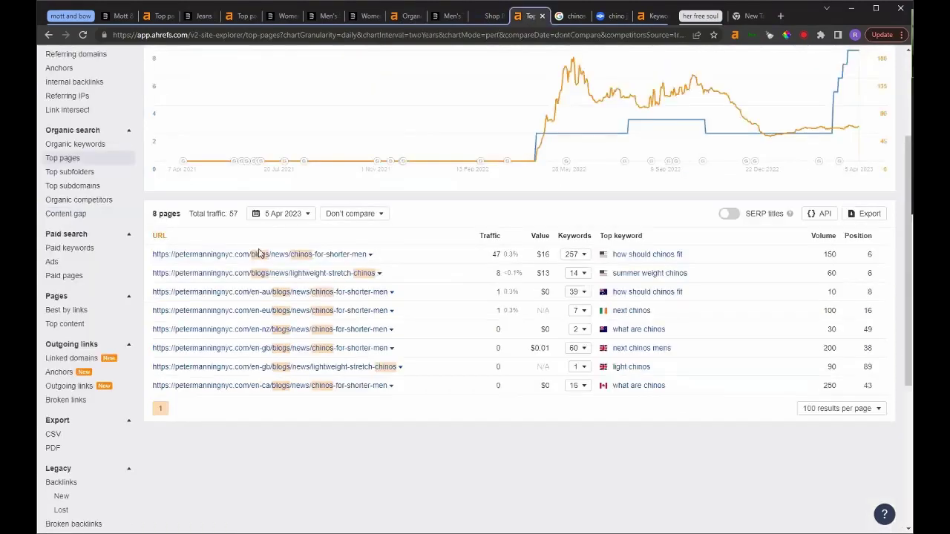
scroll(215, 290, up, 1)
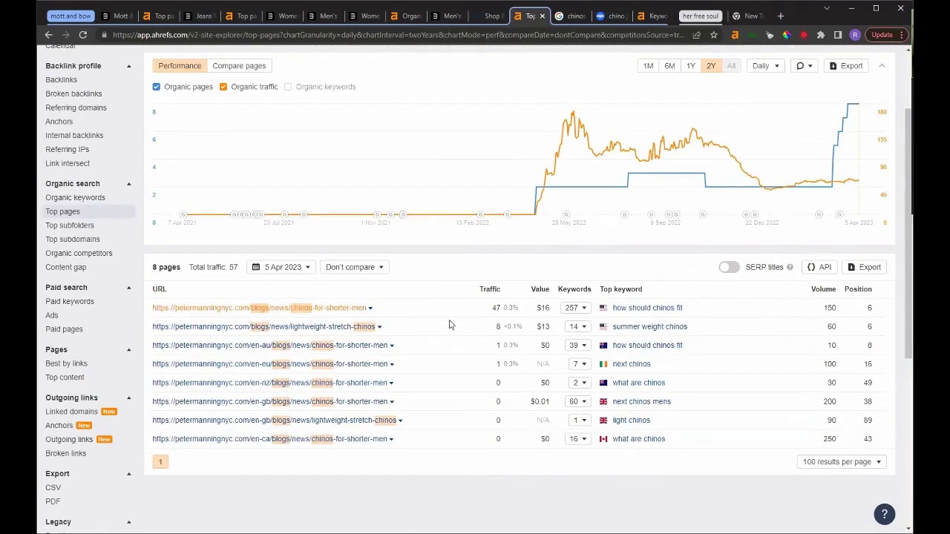
scroll(492, 148, up, 2)
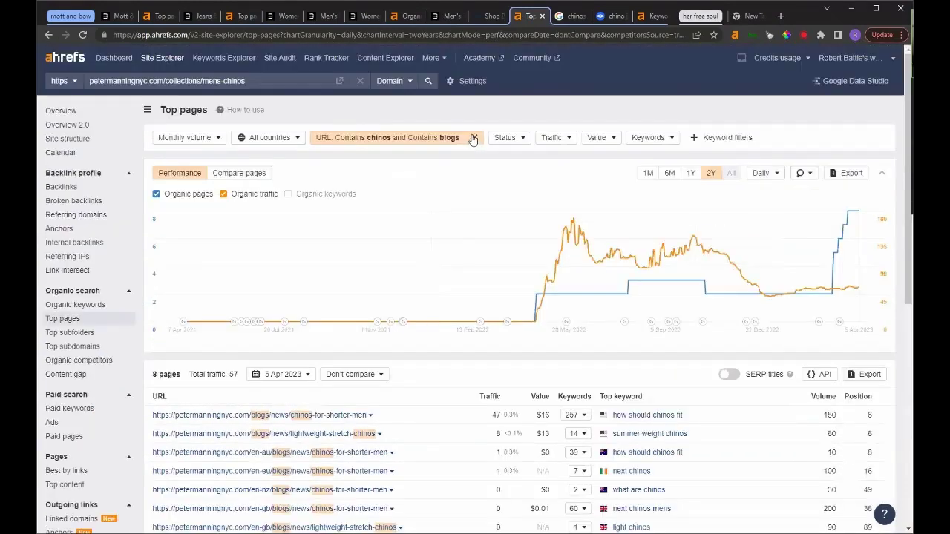
click(473, 137)
click(178, 164)
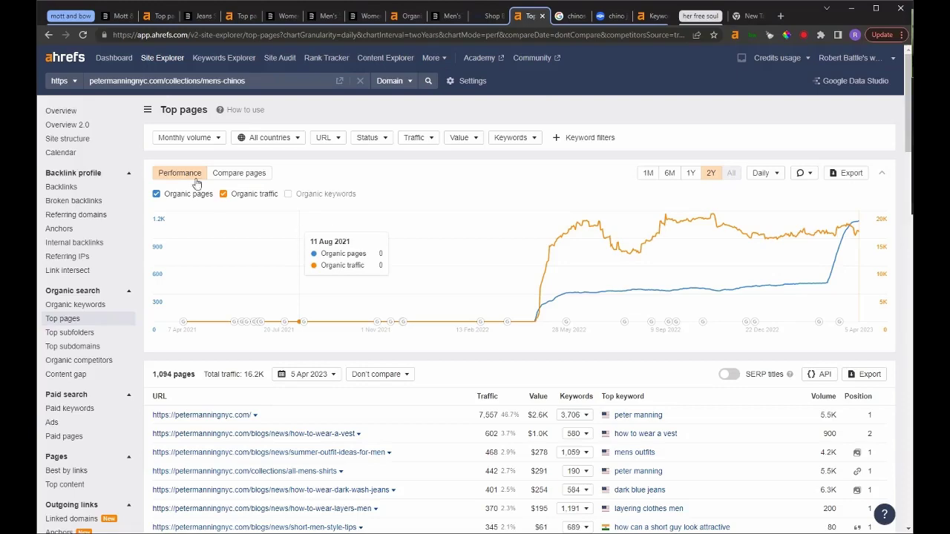
Filter the petermanningnyc.com top pages to URLs containing "blog".
scroll(265, 383, down, 2)
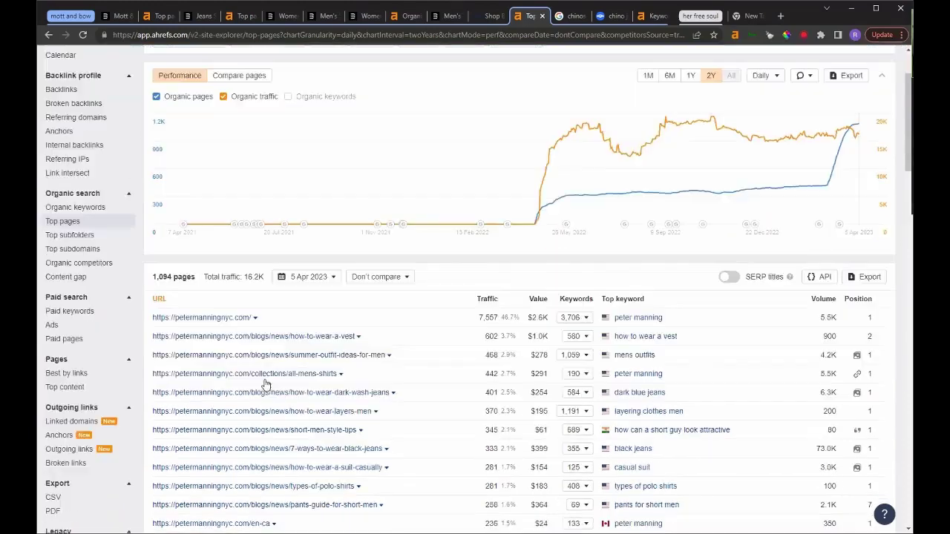
scroll(335, 142, up, 2)
click(333, 139)
text(blog)
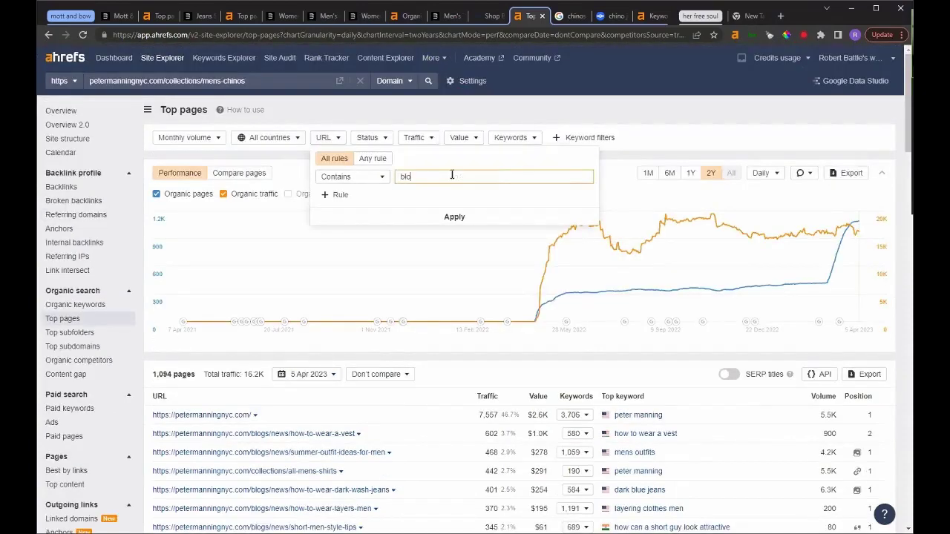
key(Return)
click(192, 164)
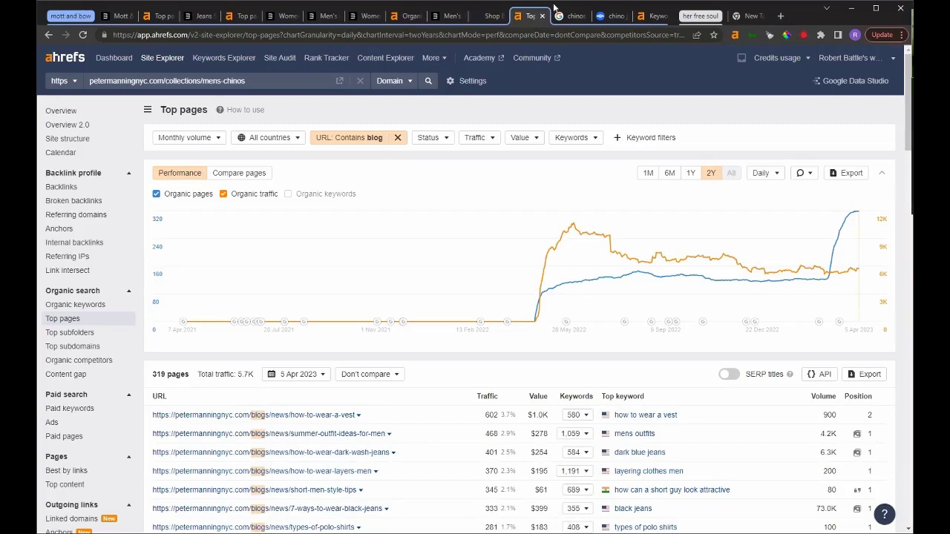
Compare the filtered blog pages by organic keywords in the Top pages chart.
click(599, 21)
scroll(394, 384, down, 3)
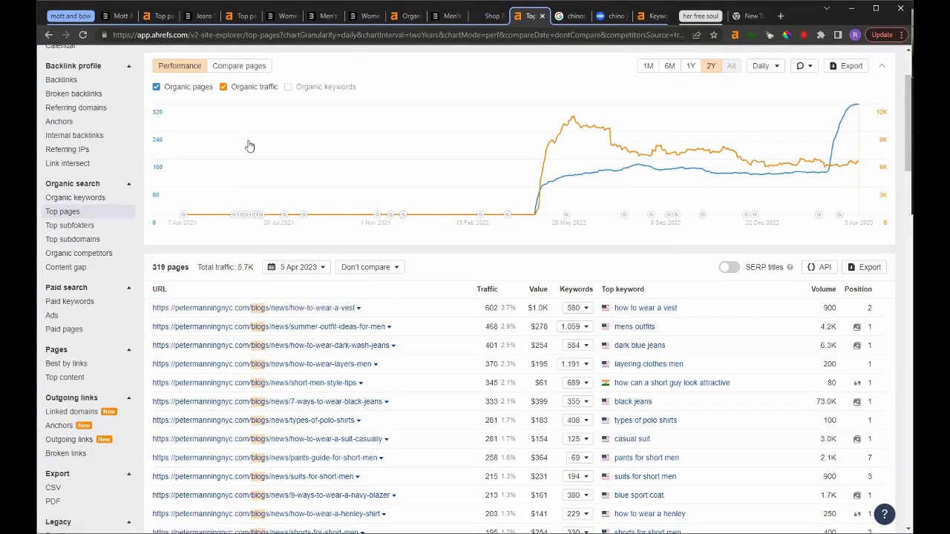
scroll(247, 176, up, 3)
click(239, 173)
click(371, 174)
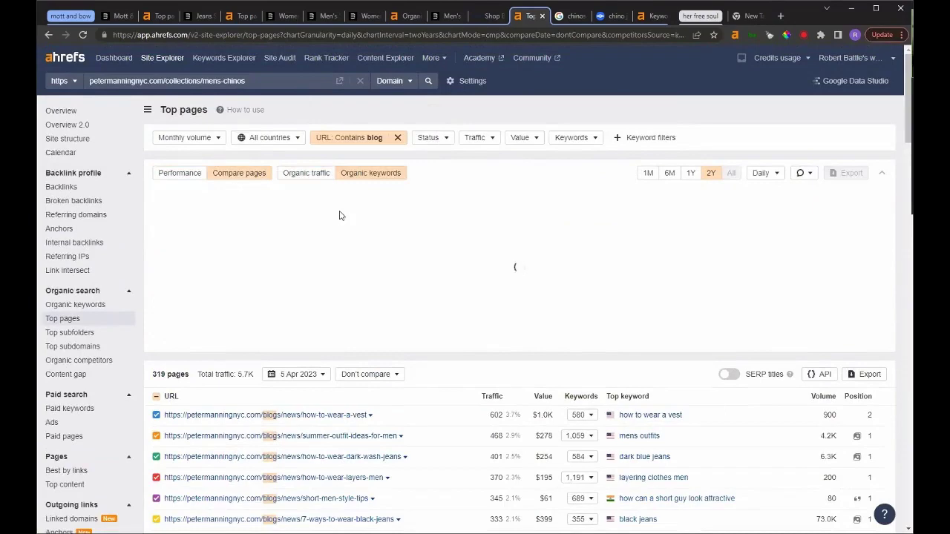
Plot all the listed blog pages in the comparison chart.
scroll(160, 289, down, 2)
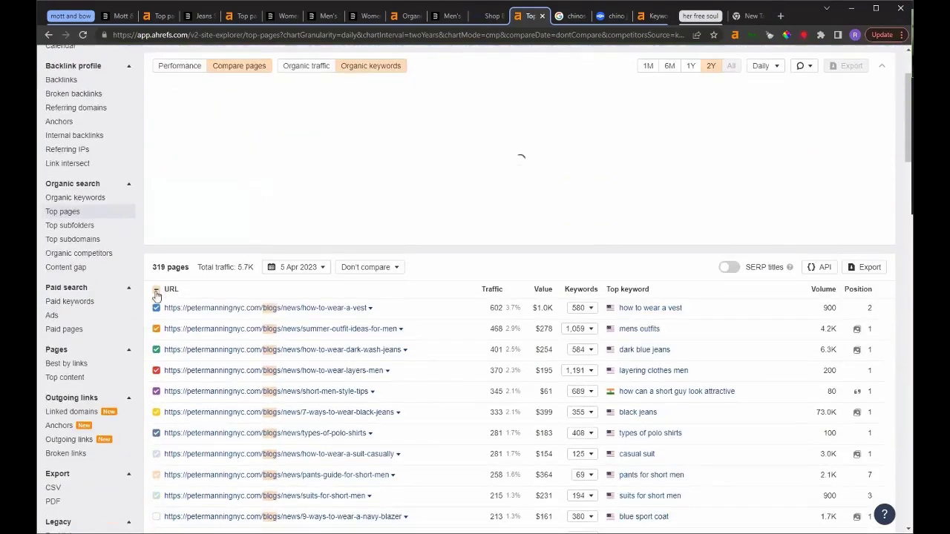
click(157, 291)
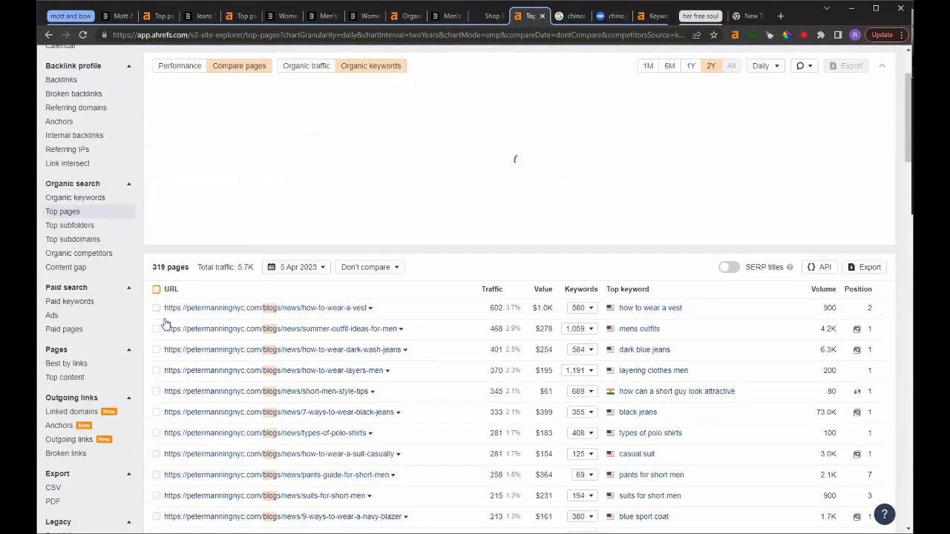
click(156, 289)
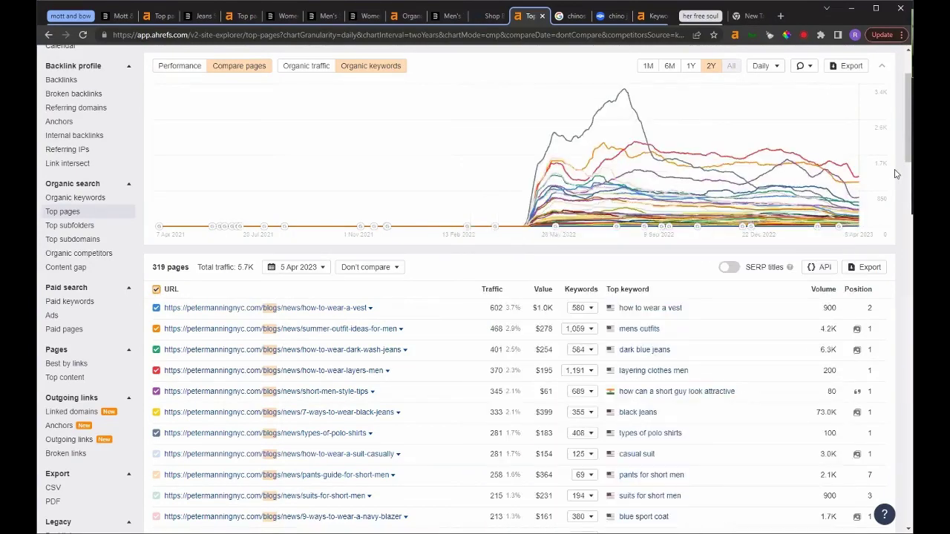
Clear the page selection and plot only how-to-wear-a-vest, summer-outfit-ideas-for-men and how-to-wear-dark-wash-jeans in the chart.
click(156, 289)
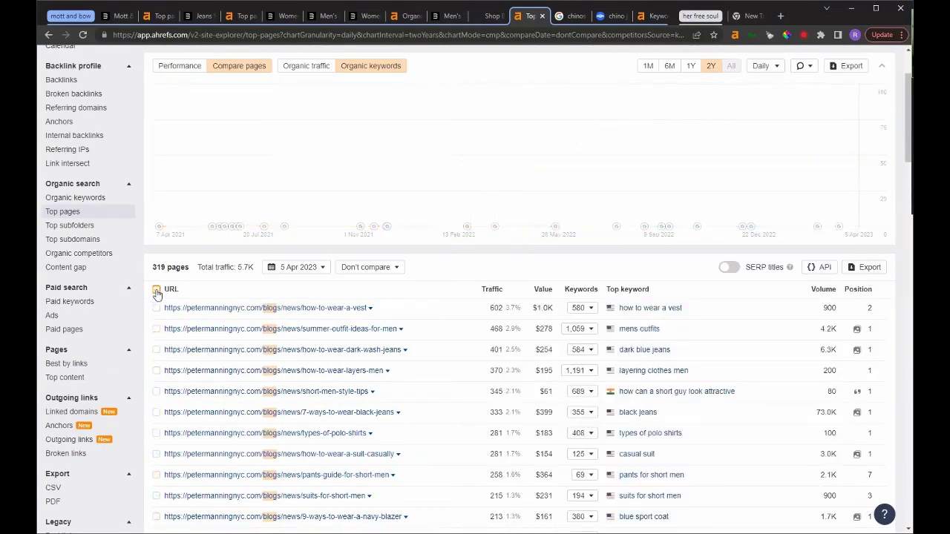
click(155, 307)
click(157, 331)
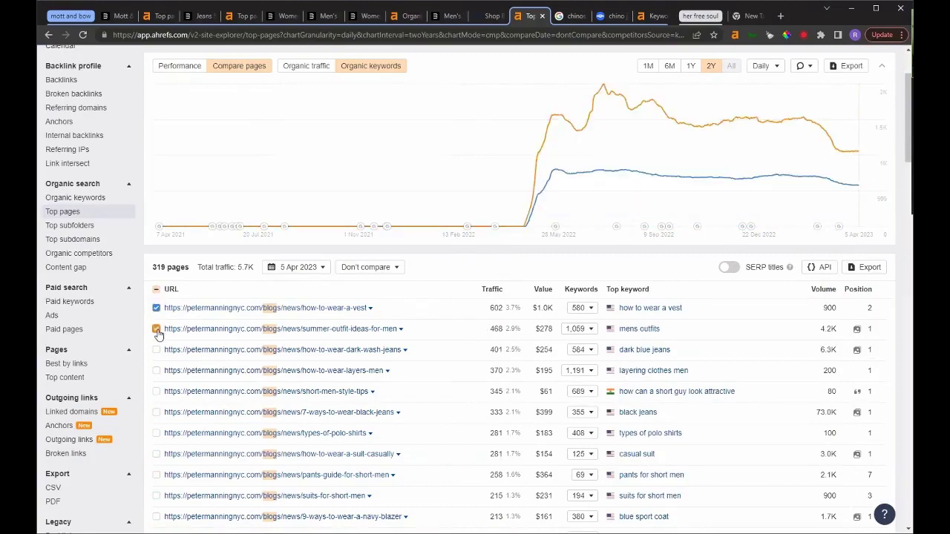
click(157, 349)
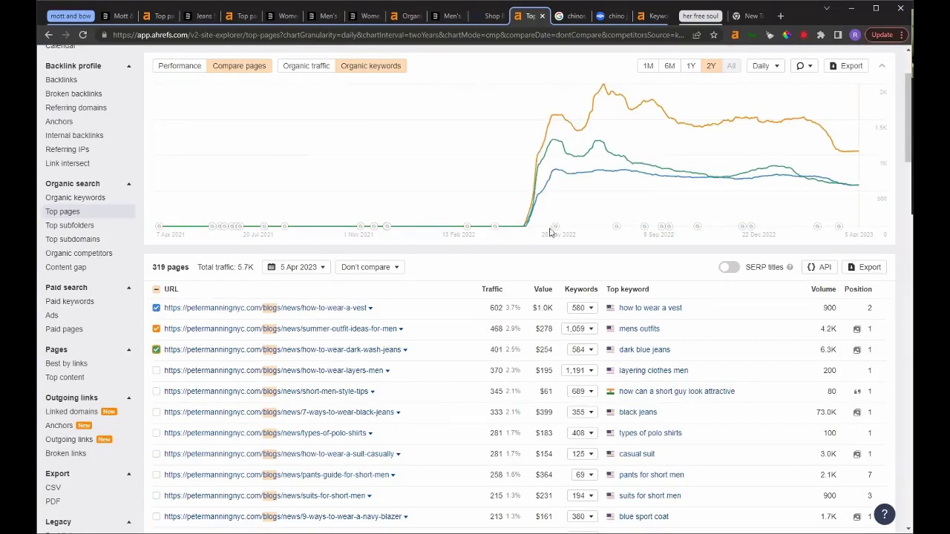
Open the Pictory website in a new browser tab.
scroll(809, 170, up, 1)
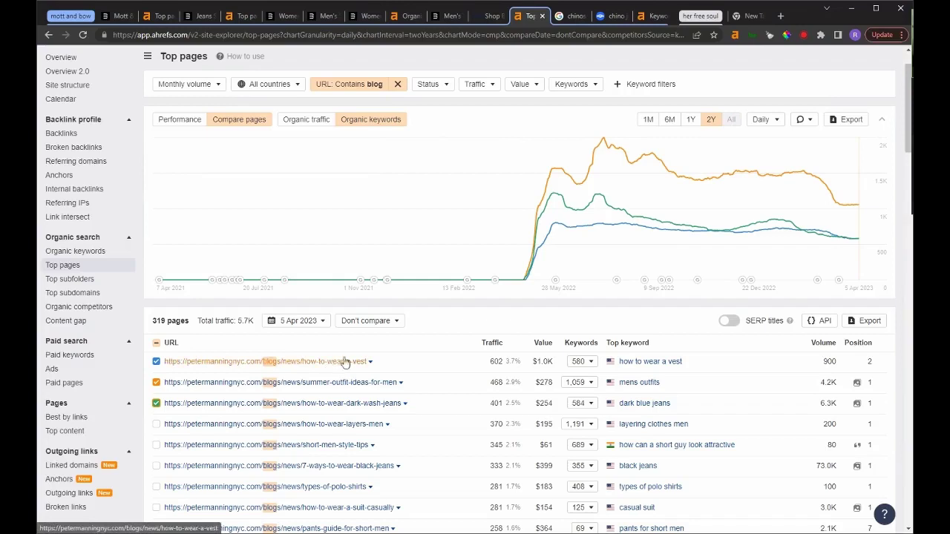
click(780, 16)
text(picotry)
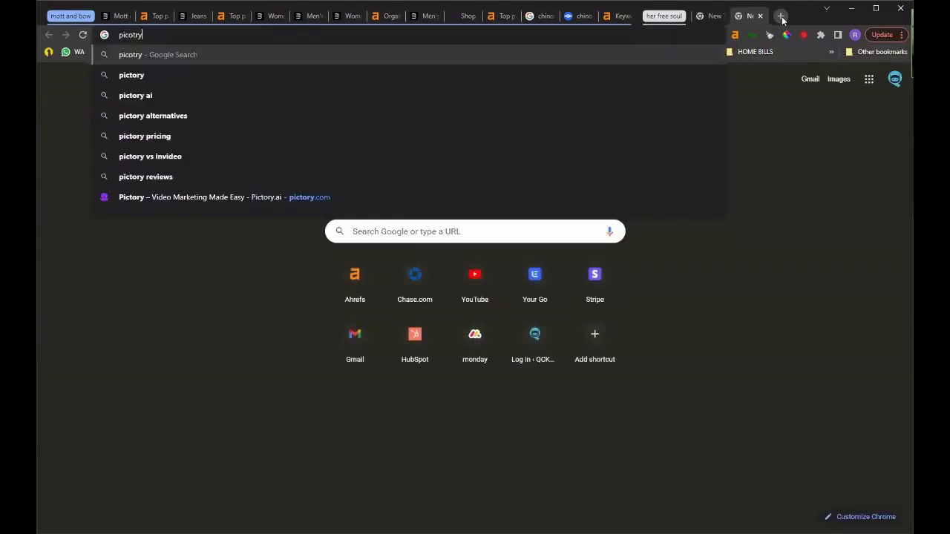
key(BackSpace)
key(BackSpace)
key(BackSpace)
key(BackSpace)
text(t)
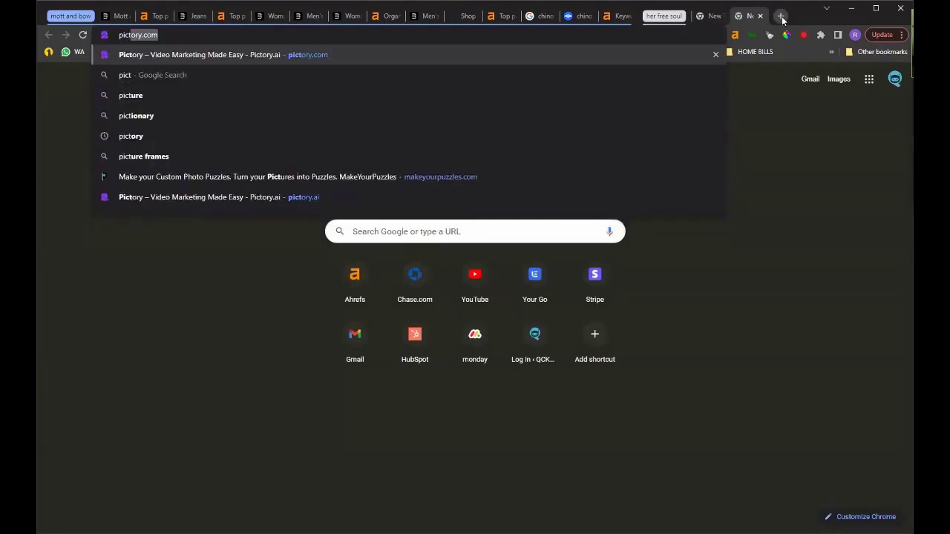
key(Return)
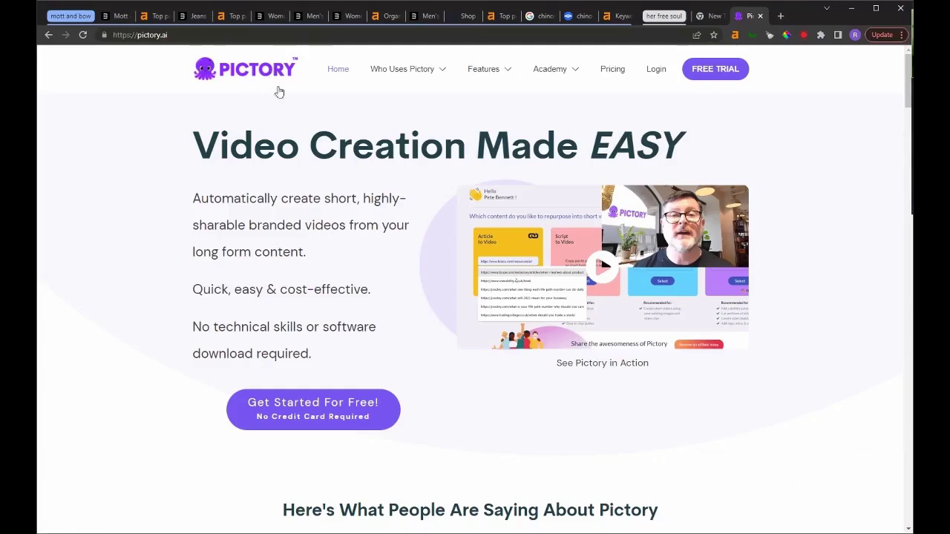
Return to the Keywords Explorer overview for "chinos" and highlight the keyword in its heading.
click(497, 18)
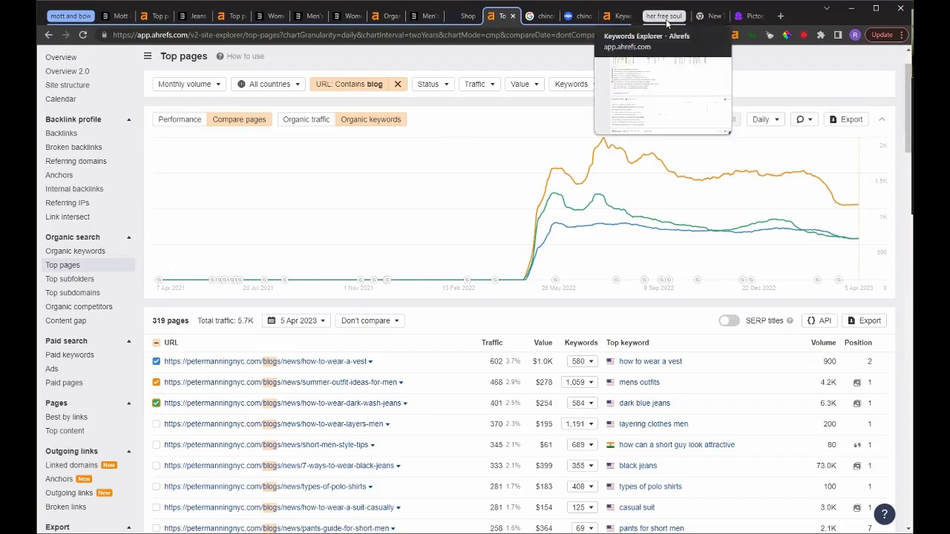
click(619, 15)
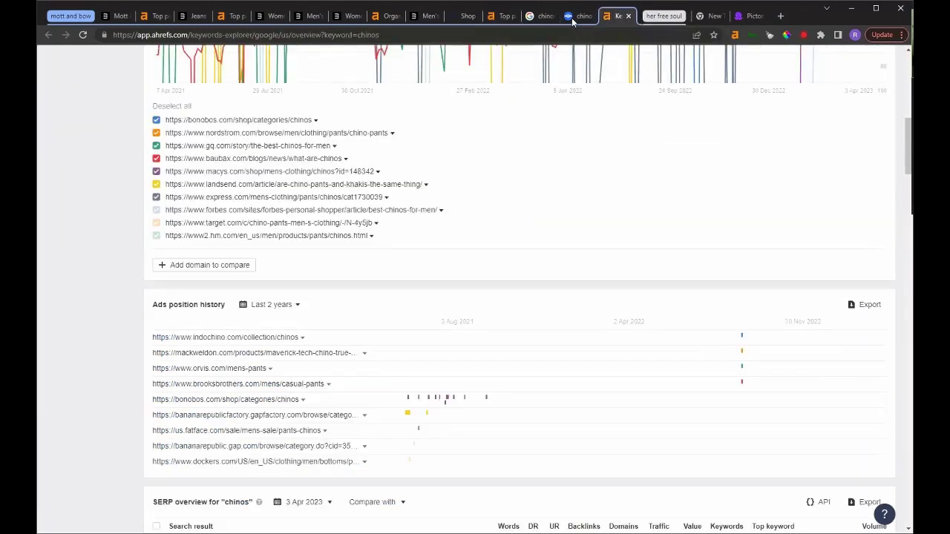
scroll(443, 192, up, 10)
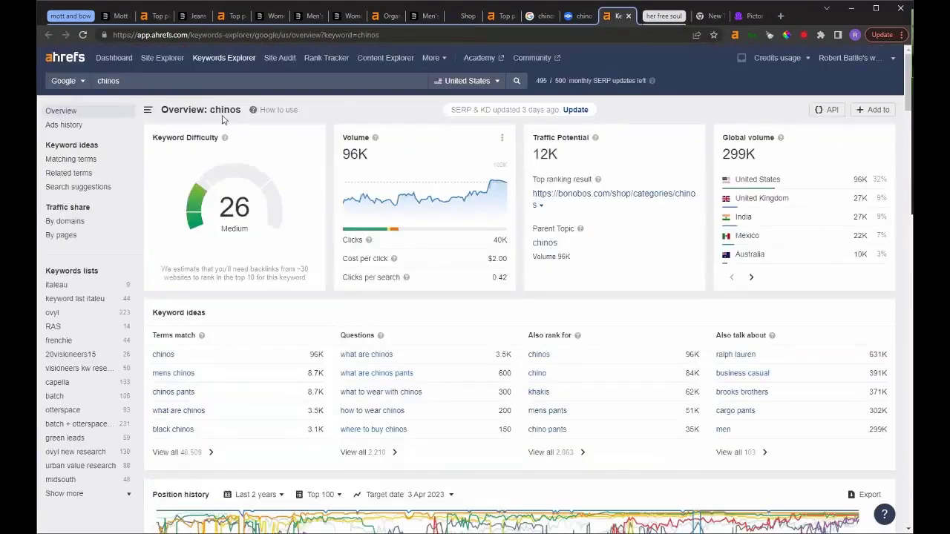
mouse_move(211, 110)
mouse_down()
mouse_move(241, 110)
mouse_move(210, 113)
mouse_up()
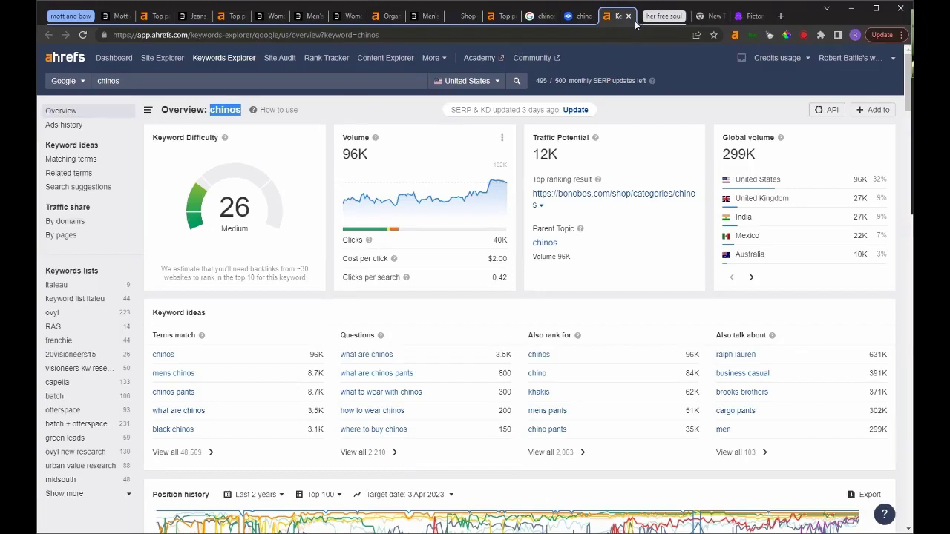
Expand the "her free soul" tab group and look through the herfreesoul.com homepage.
click(664, 16)
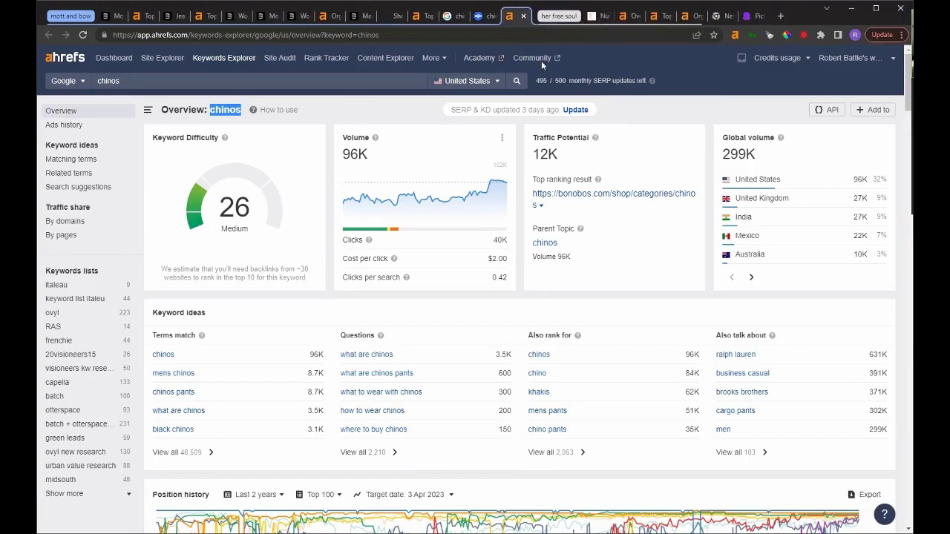
key(ctrl+Tab)
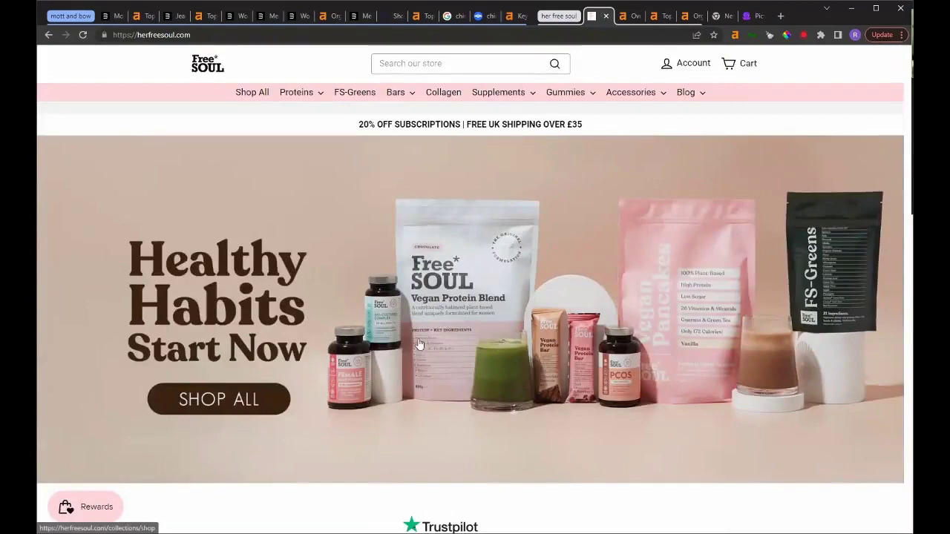
scroll(452, 317, down, 4)
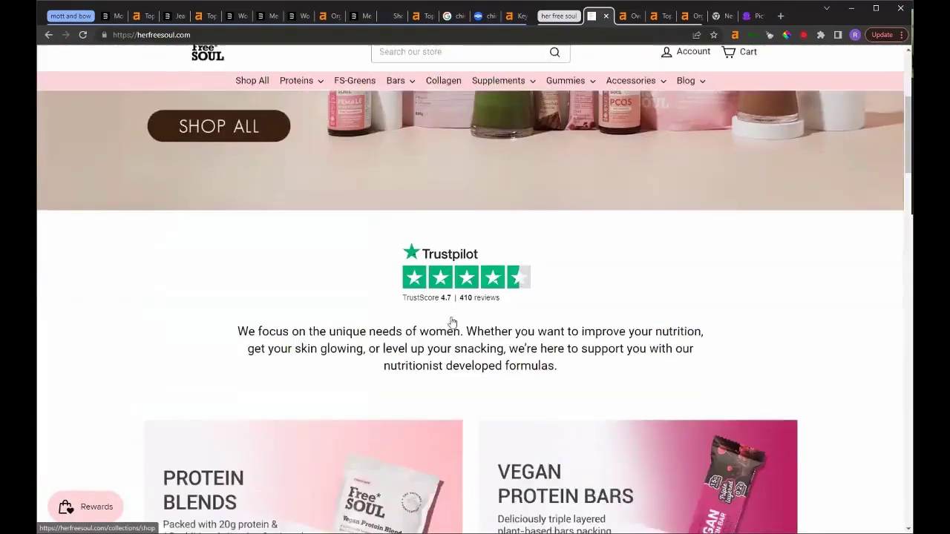
scroll(428, 342, down, 7)
scroll(428, 342, down, 5)
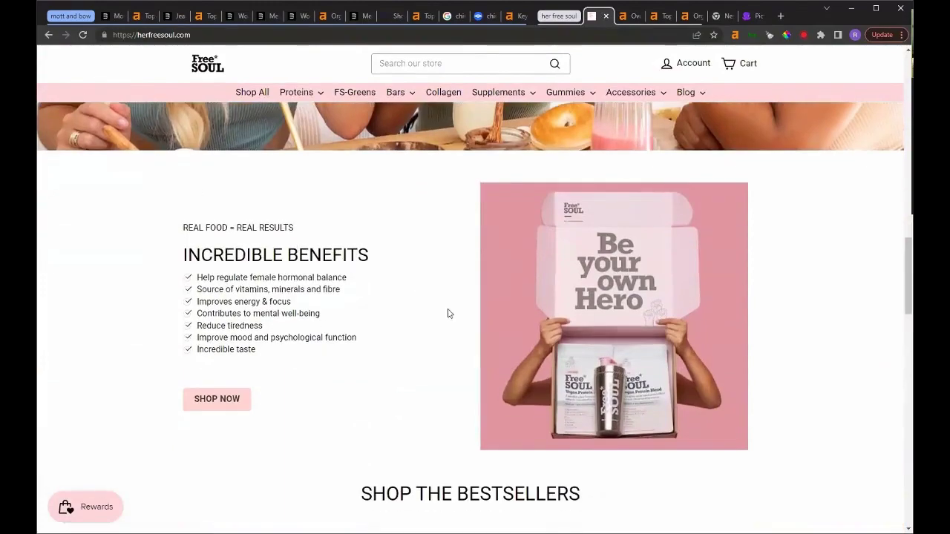
scroll(441, 310, up, 7)
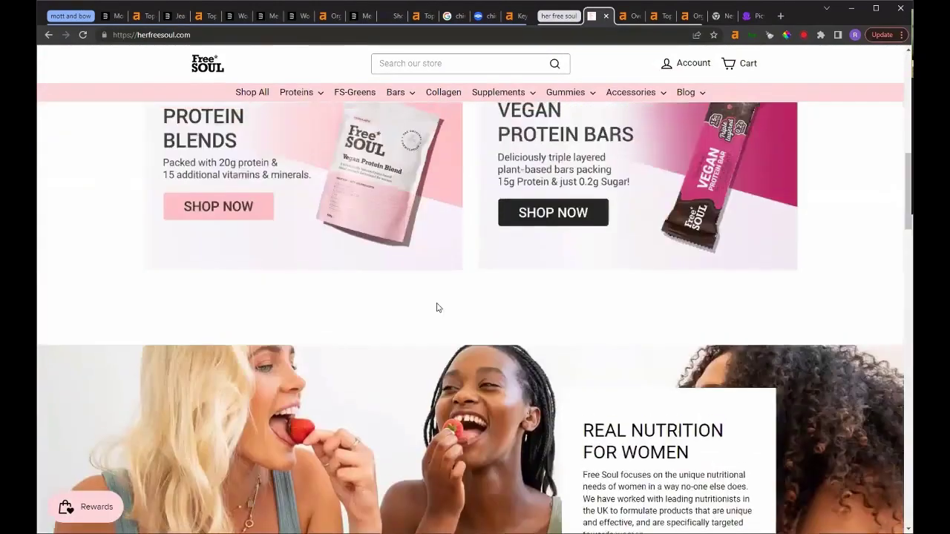
scroll(436, 307, up, 7)
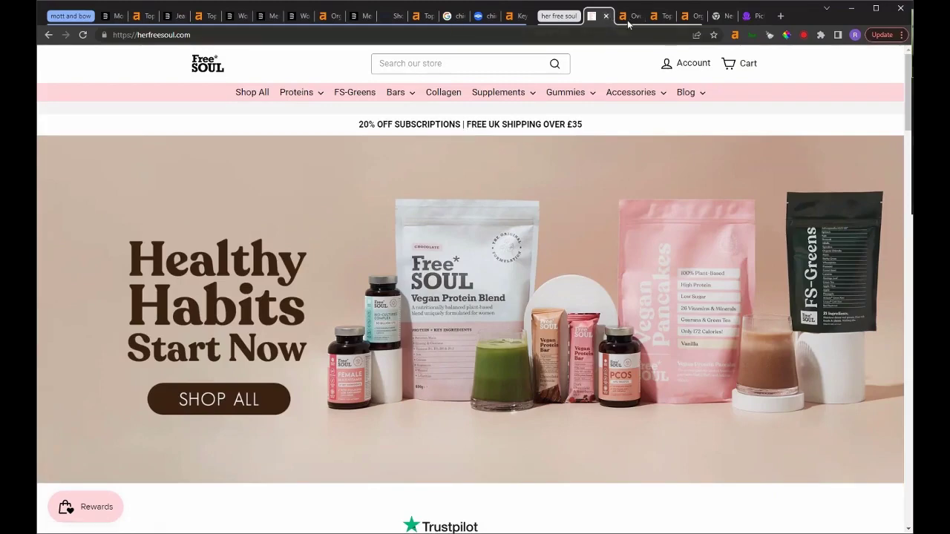
Open the Ahrefs overview of herfreesoul.com and limit its organic keywords chart to positions 1–3 and 4–10.
mouse_move(630, 19)
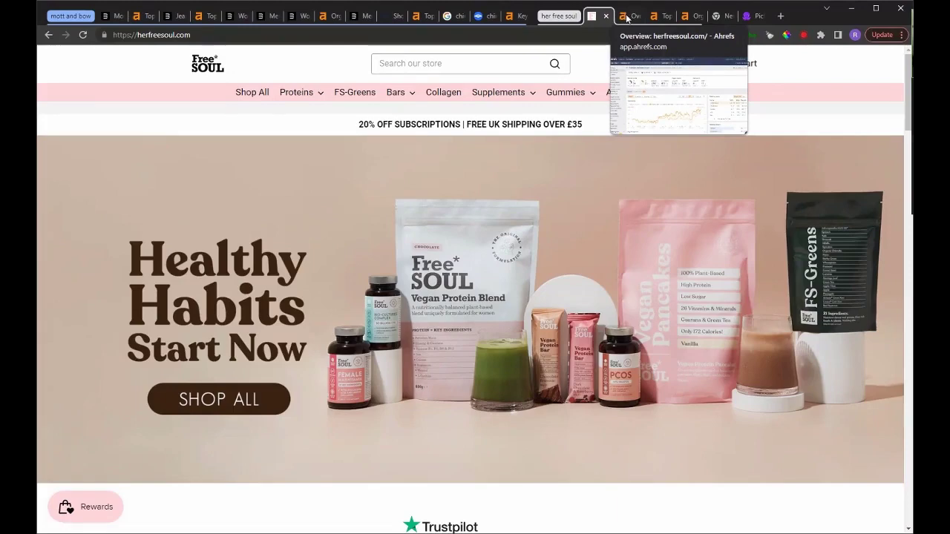
click(627, 16)
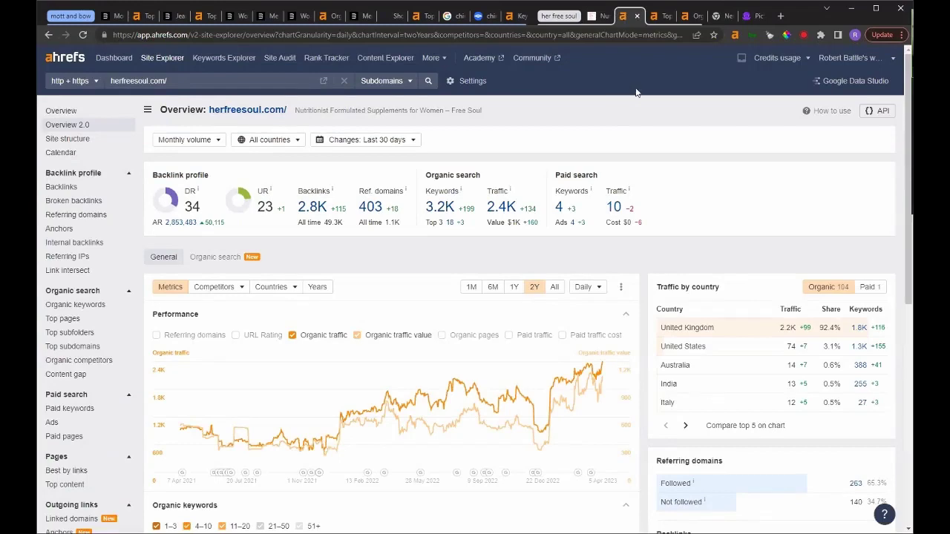
scroll(412, 201, down, 6)
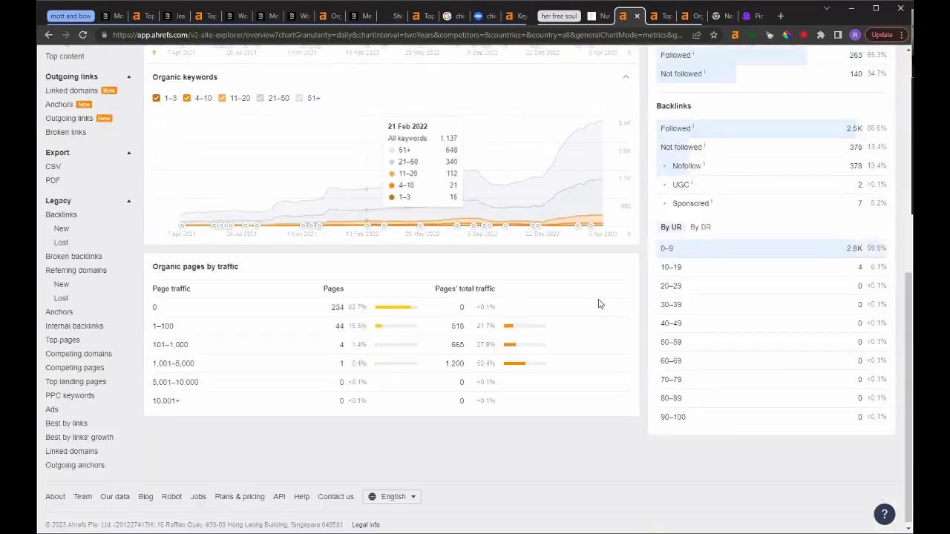
scroll(476, 246, up, 2)
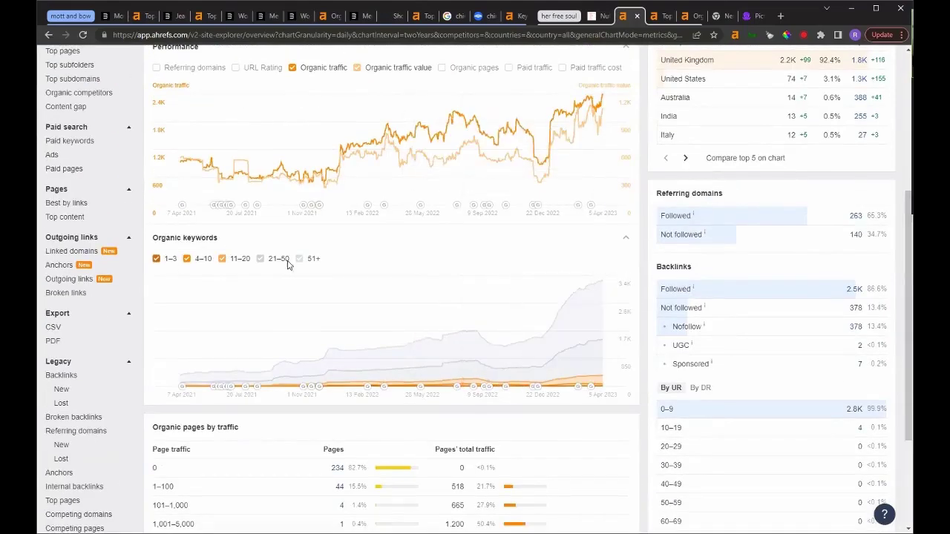
click(261, 259)
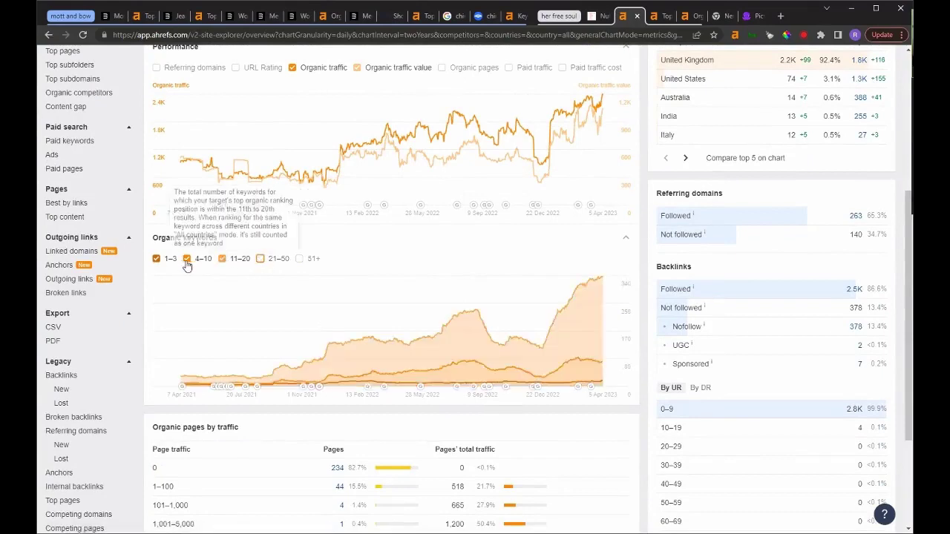
click(222, 258)
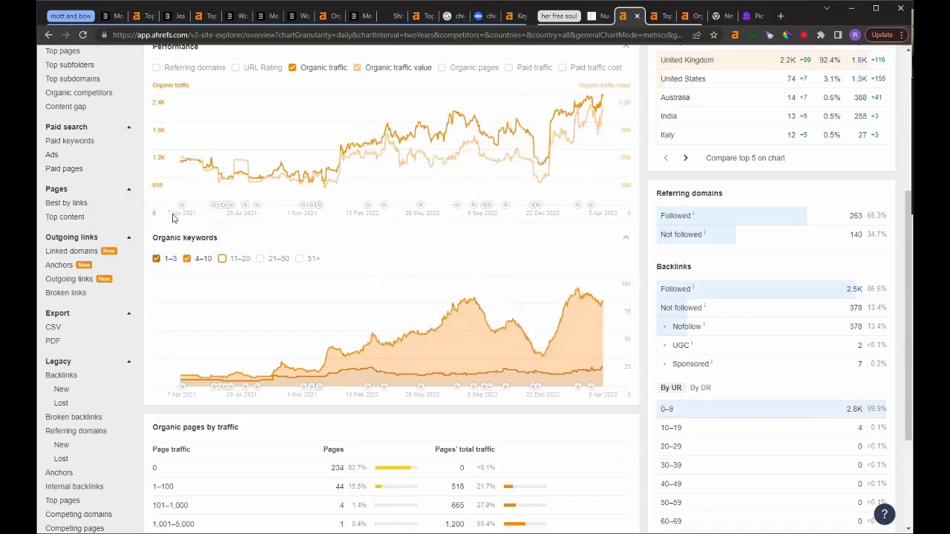
Review the herfreesoul.com backlink and performance metrics, and open its Top pages report in a new tab.
scroll(172, 217, up, 4)
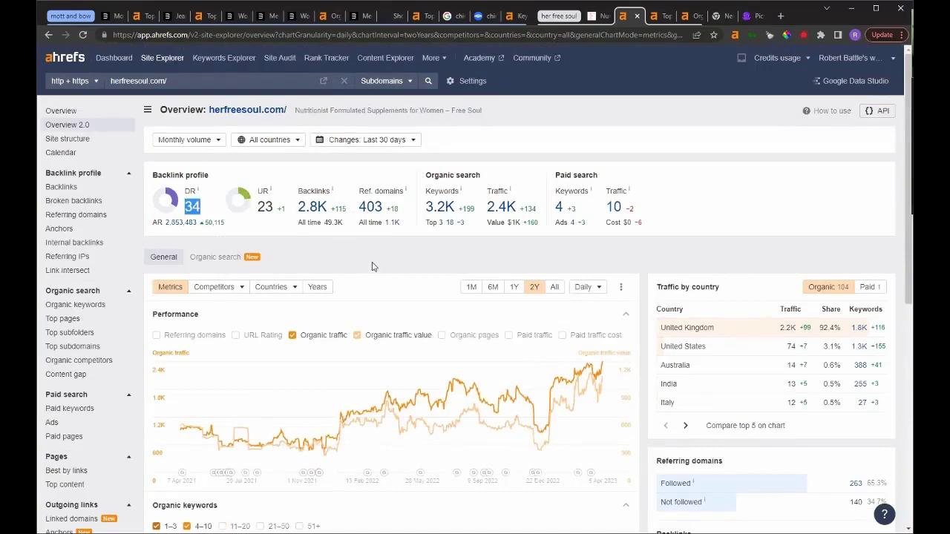
scroll(504, 371, down, 3)
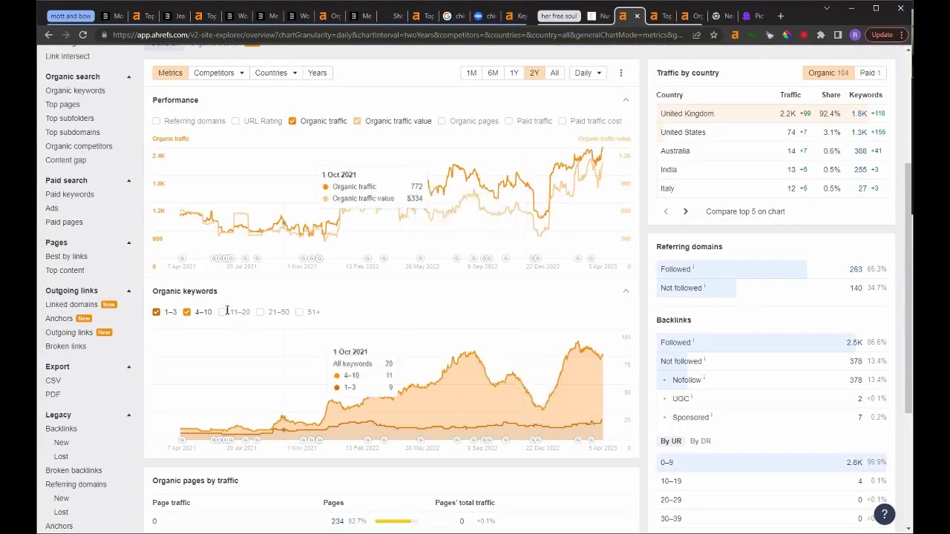
scroll(92, 196, up, 1)
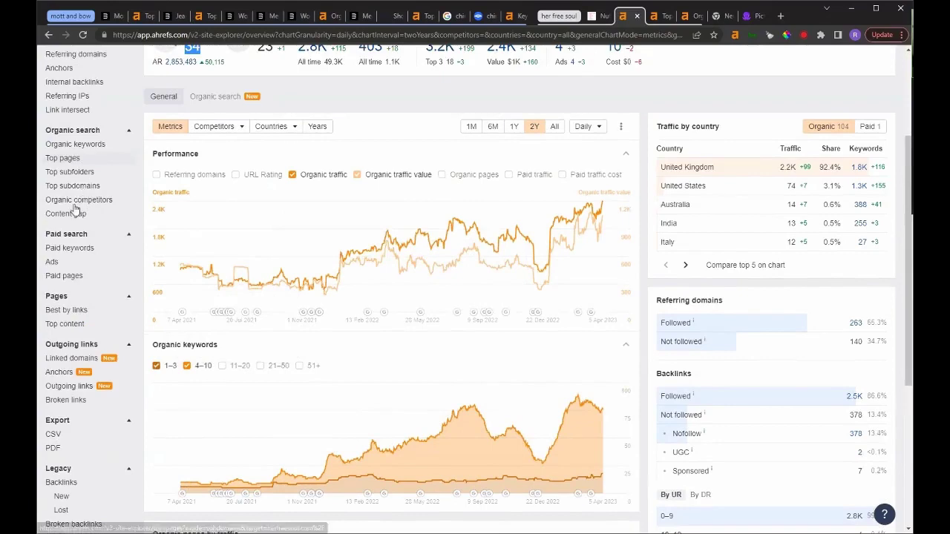
scroll(72, 215, up, 1)
right_click(100, 228)
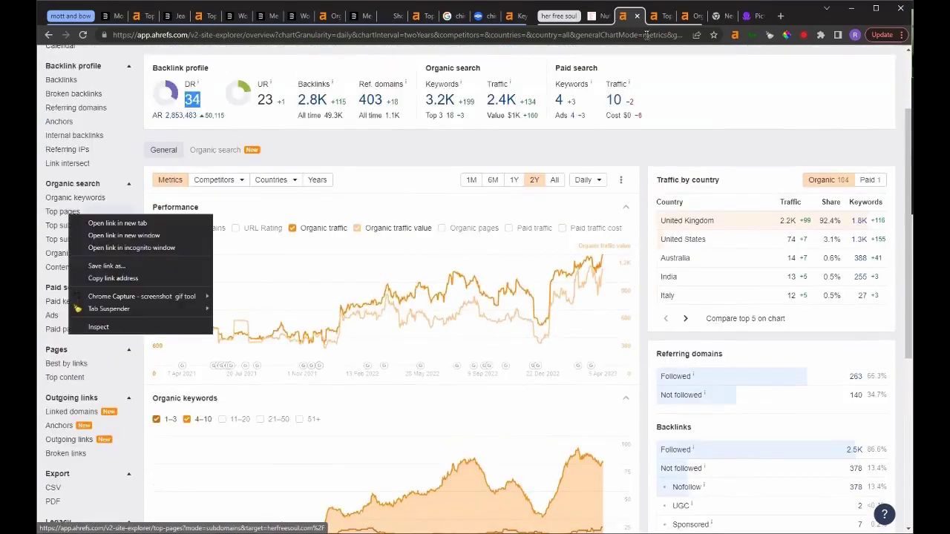
click(107, 222)
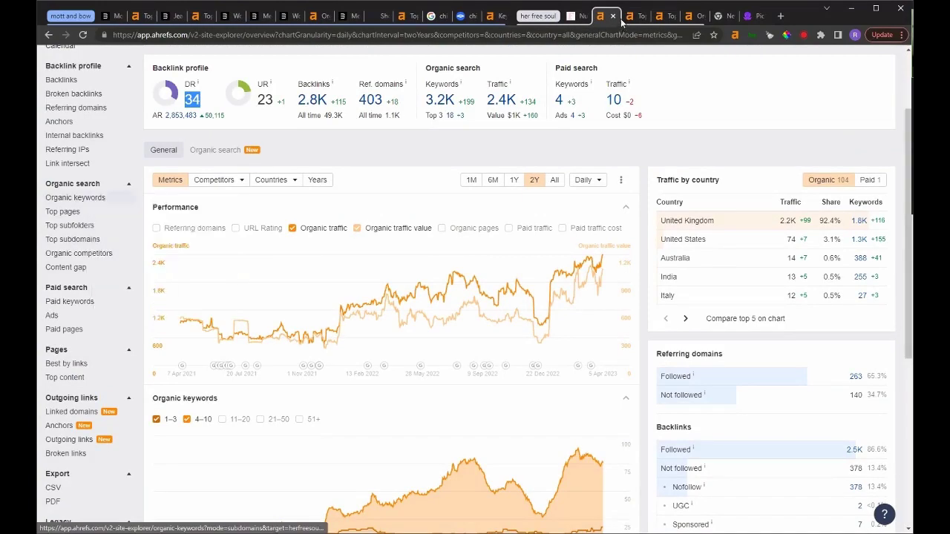
key(ctrl+Tab)
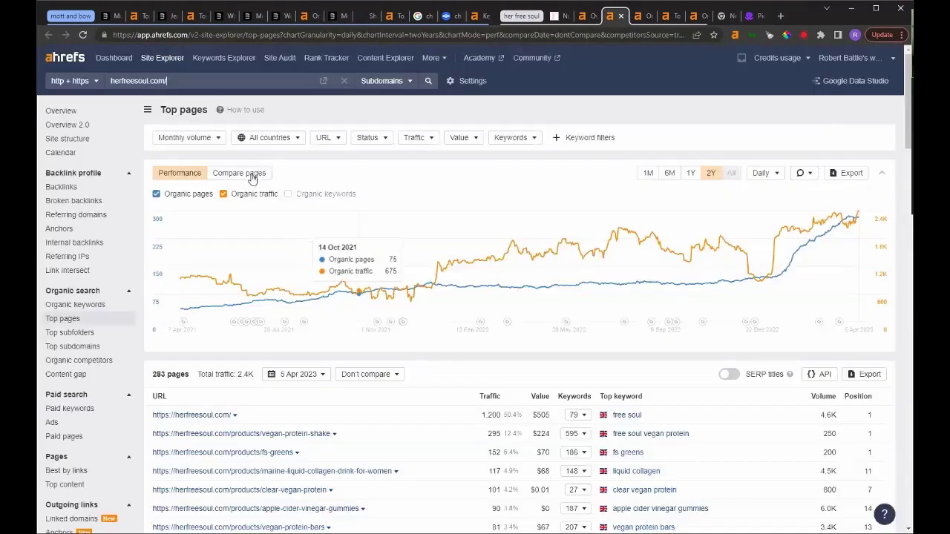
Compare the herfreesoul.com top pages by organic keywords and look through the page list.
click(252, 173)
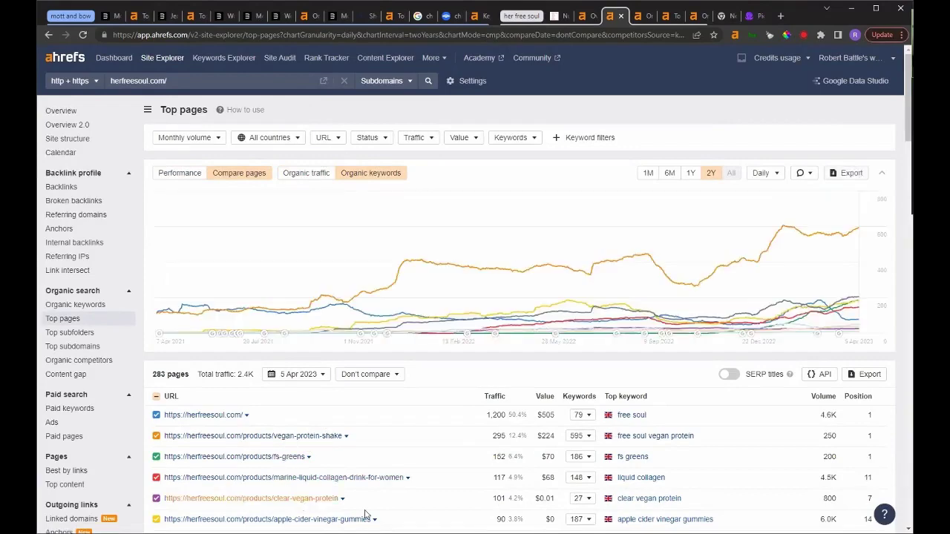
scroll(364, 508, down, 2)
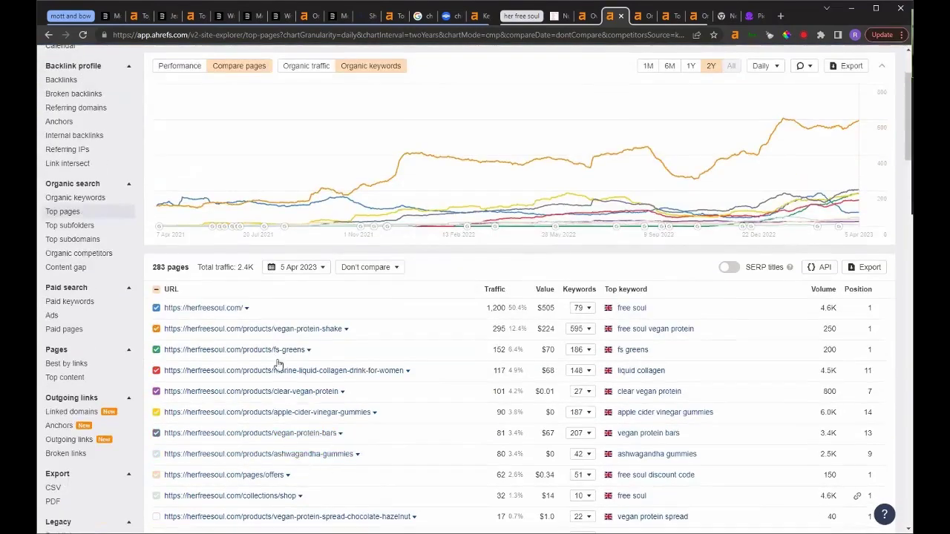
scroll(281, 370, down, 2)
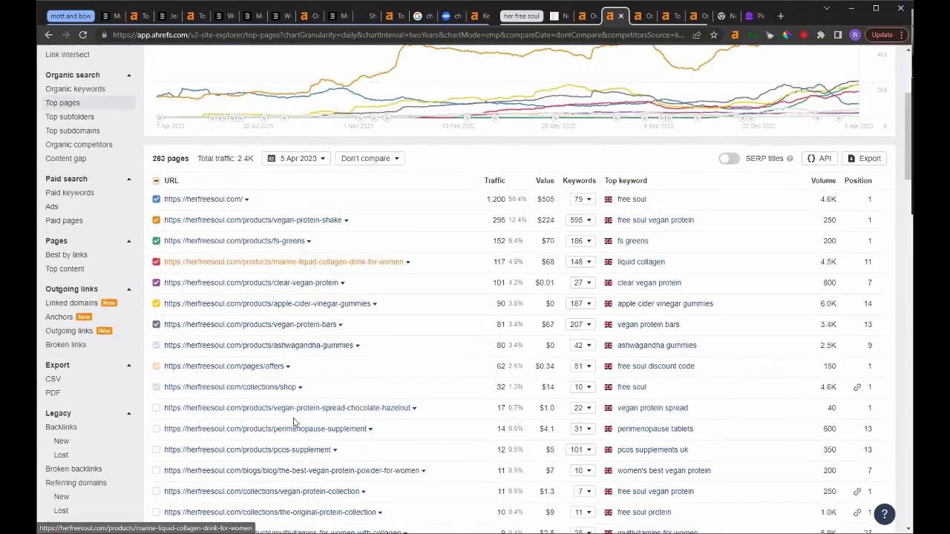
scroll(296, 401, down, 5)
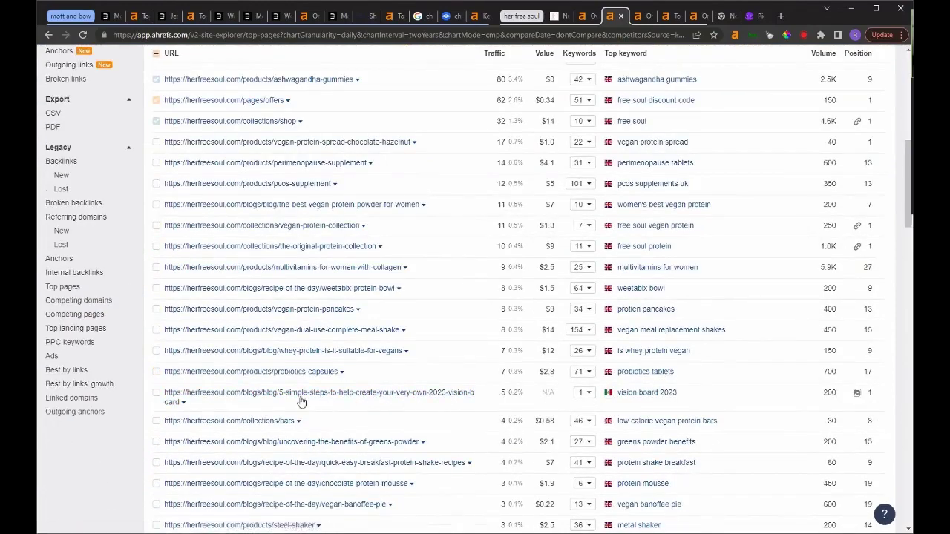
Filter the herfreesoul.com top pages to URLs containing "blog" and review the listed blog pages.
scroll(320, 178, up, 10)
click(326, 137)
text(bl)
key(Return)
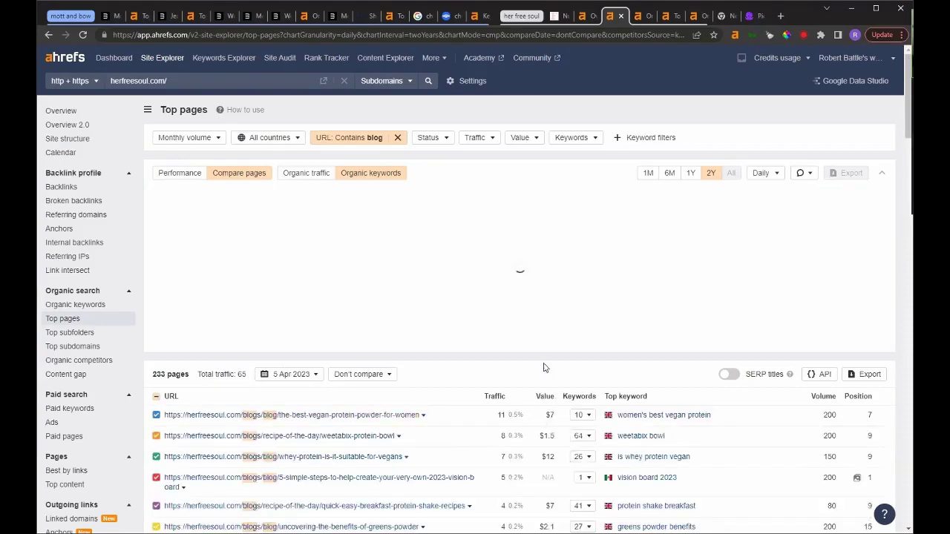
scroll(404, 291, down, 2)
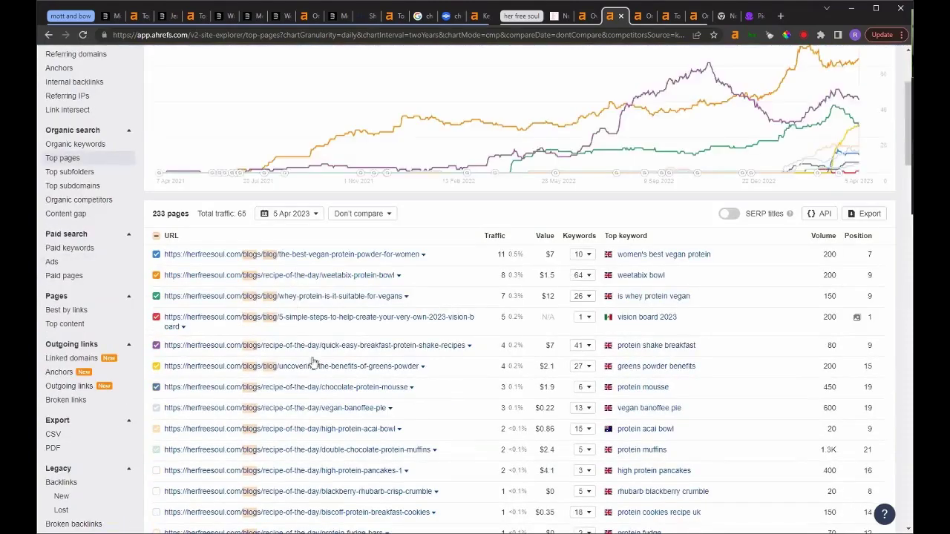
scroll(524, 437, down, 2)
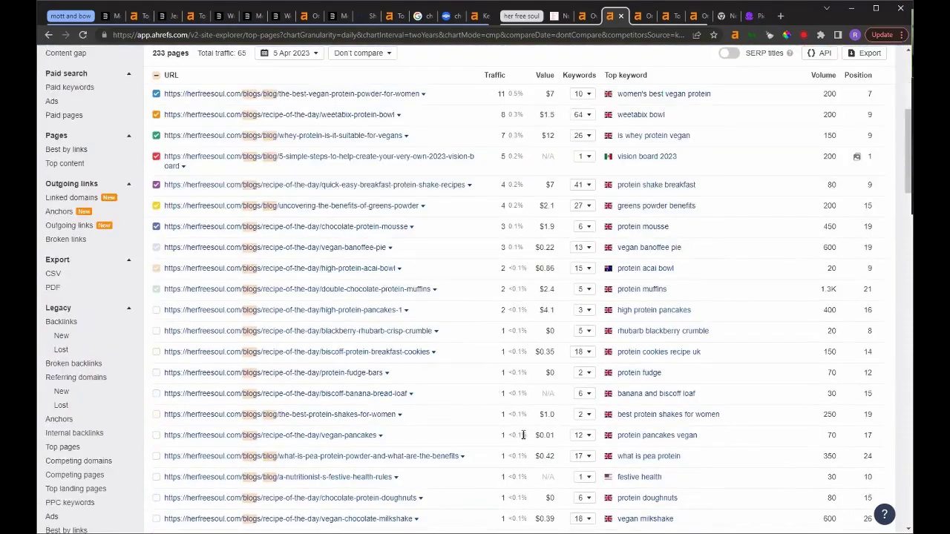
scroll(524, 436, down, 3)
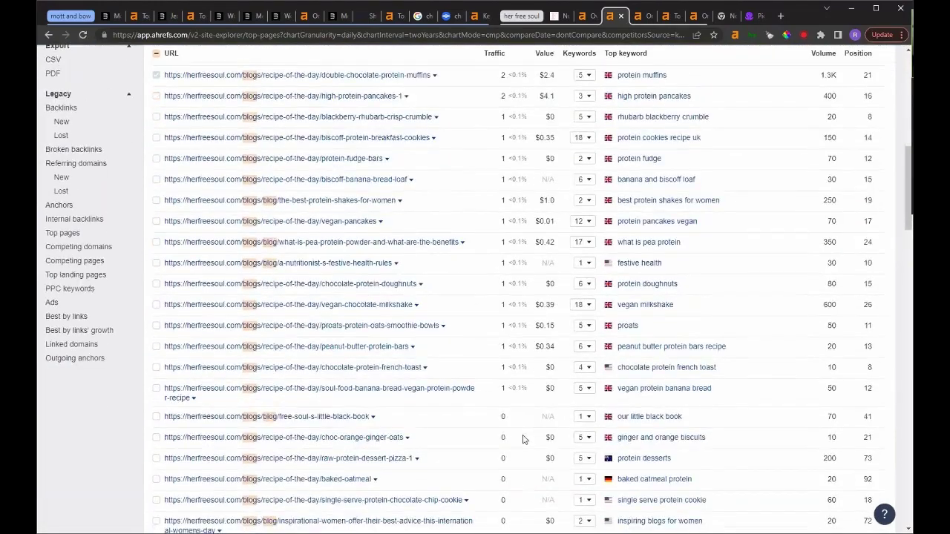
scroll(522, 438, up, 5)
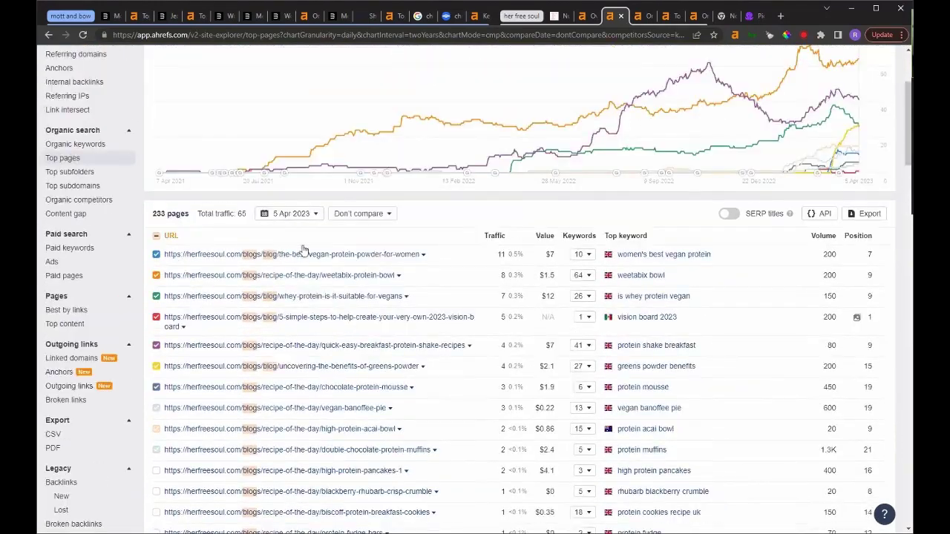
Open the the-best-vegan-protein-powder-for-women blog page in a new tab and check its main title.
right_click(332, 253)
click(581, 69)
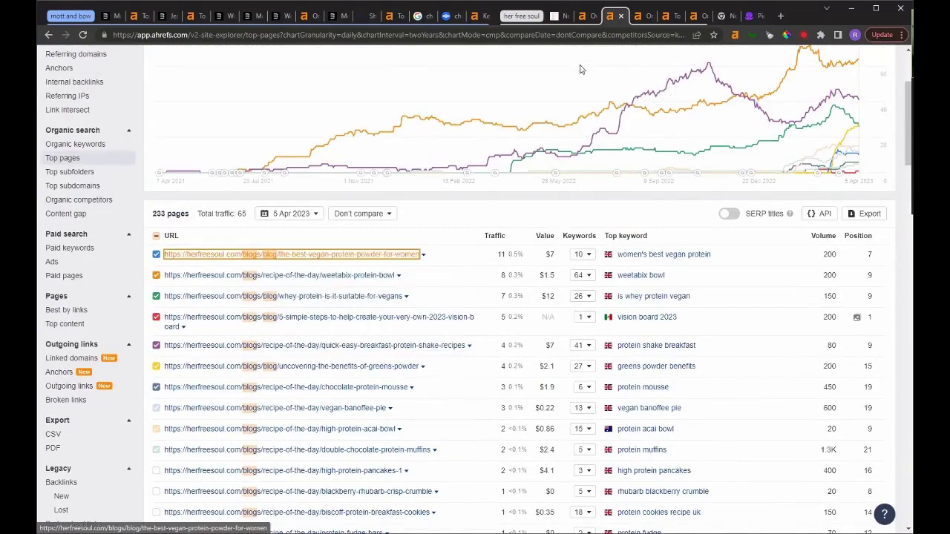
key(Return)
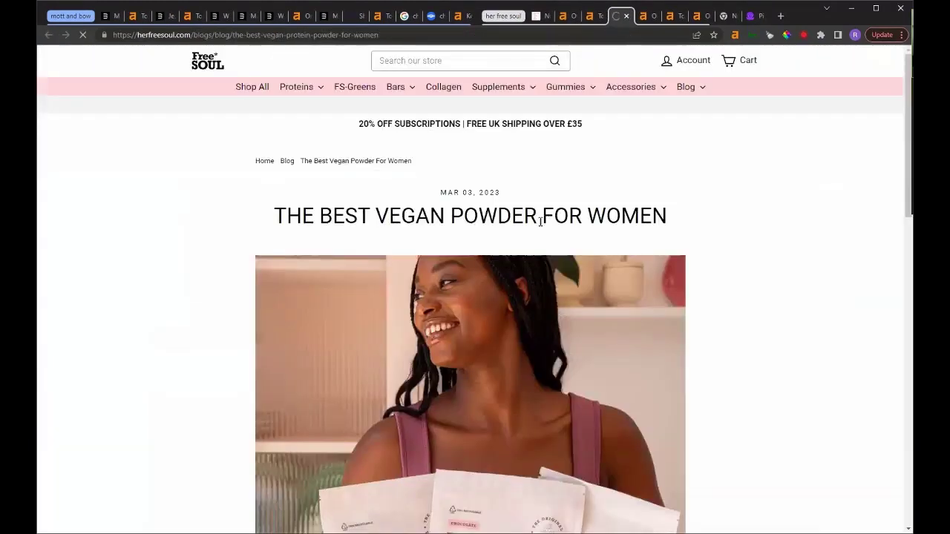
triple_click(695, 212)
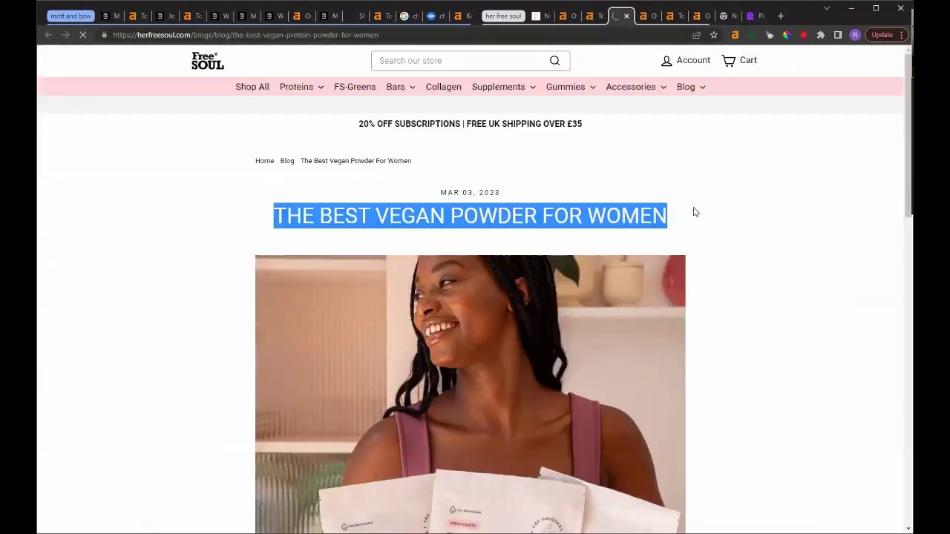
click(674, 224)
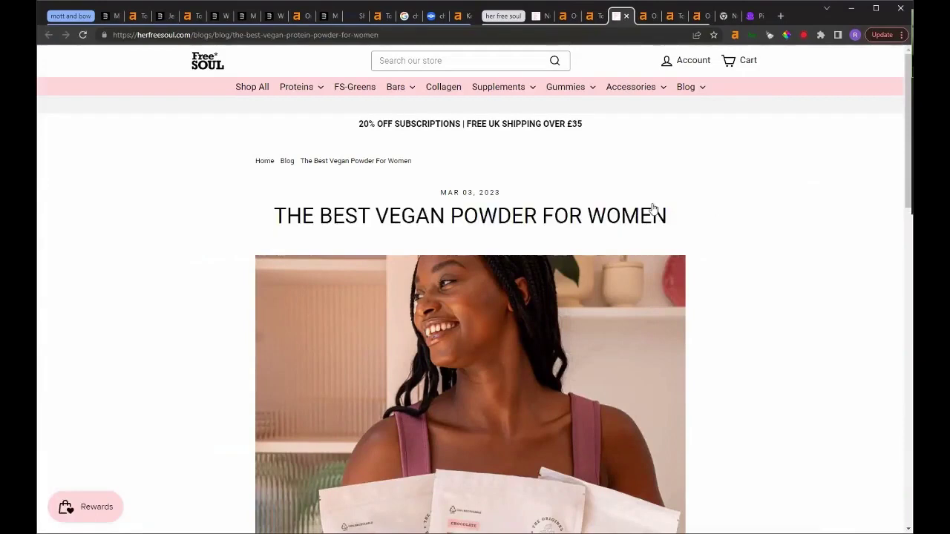
View the article's content details in the Ahrefs toolbar extension, and skim the article down to its footer.
click(733, 34)
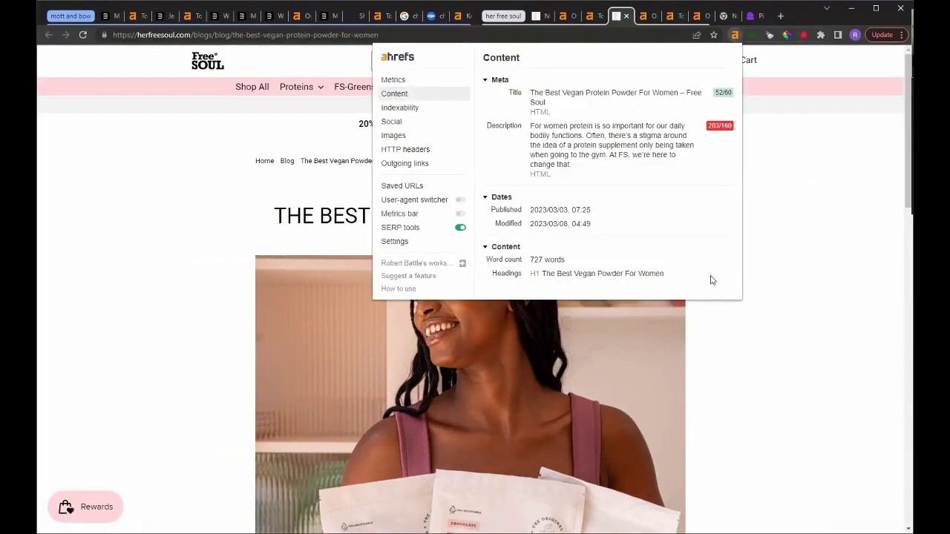
click(808, 271)
scroll(807, 269, down, 10)
scroll(806, 269, down, 4)
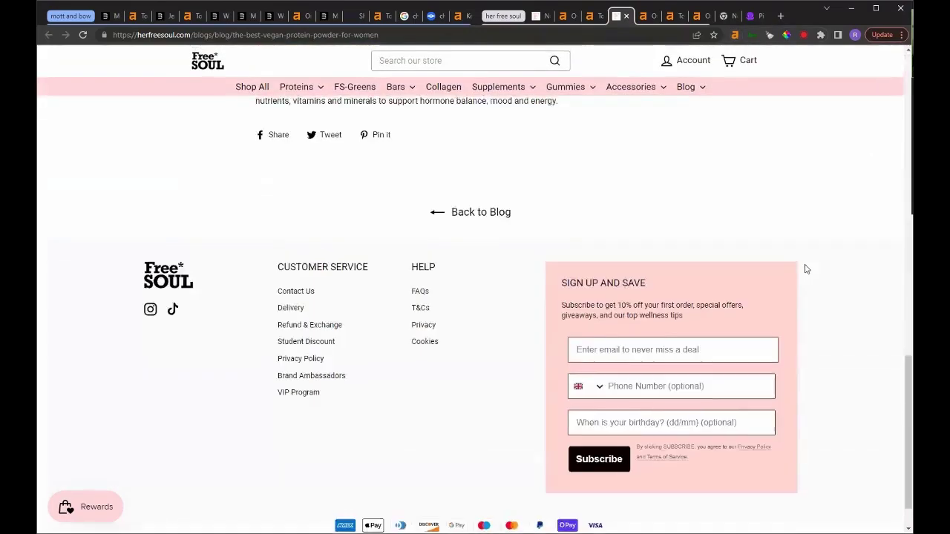
scroll(803, 269, up, 5)
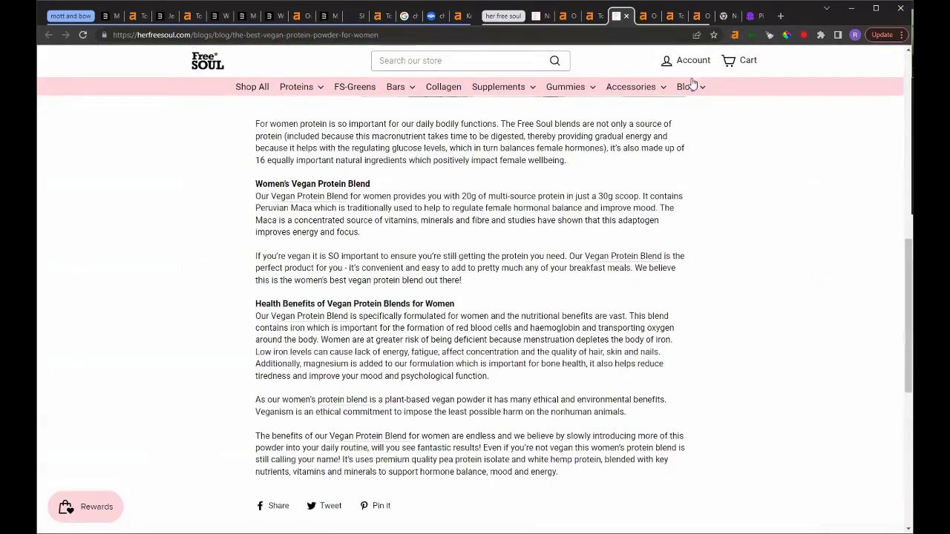
Check the vegan protein article's word count in the Ahrefs toolbar extension's content details.
click(734, 35)
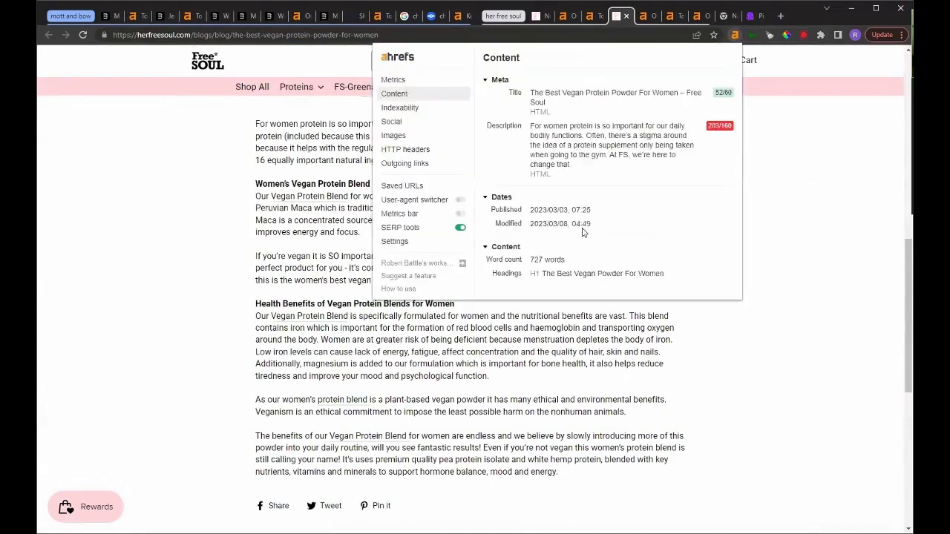
triple_click(568, 263)
click(540, 263)
drag(582, 312, 590, 335)
key(Escape)
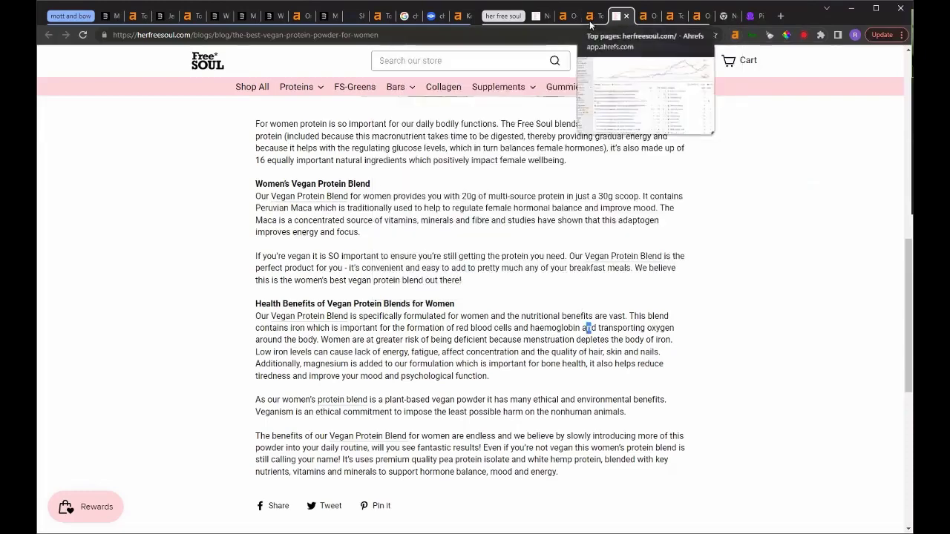
Inspect the article's heading structure in the Ahrefs toolbar extension and compare it with the "Women's Vegan Protein Blend" subheading in the text.
click(734, 35)
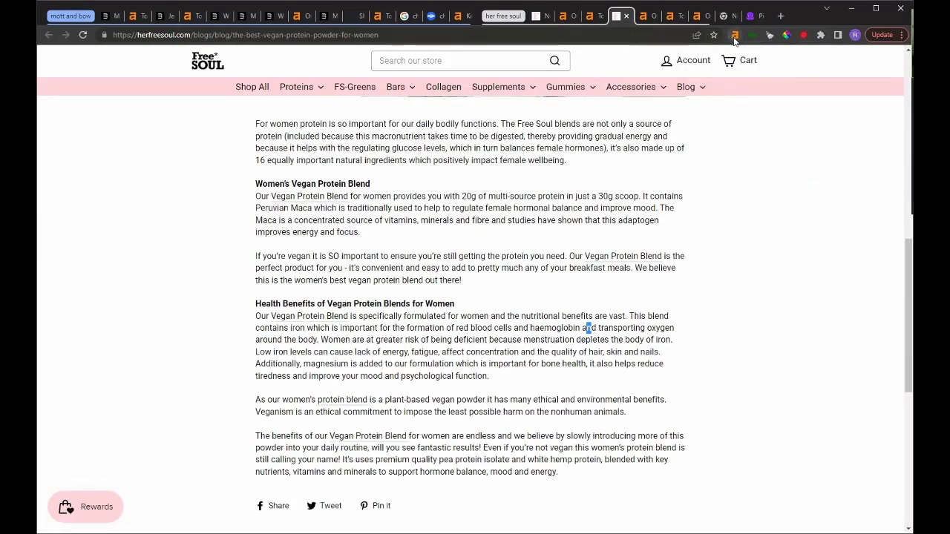
drag(659, 273, 544, 277)
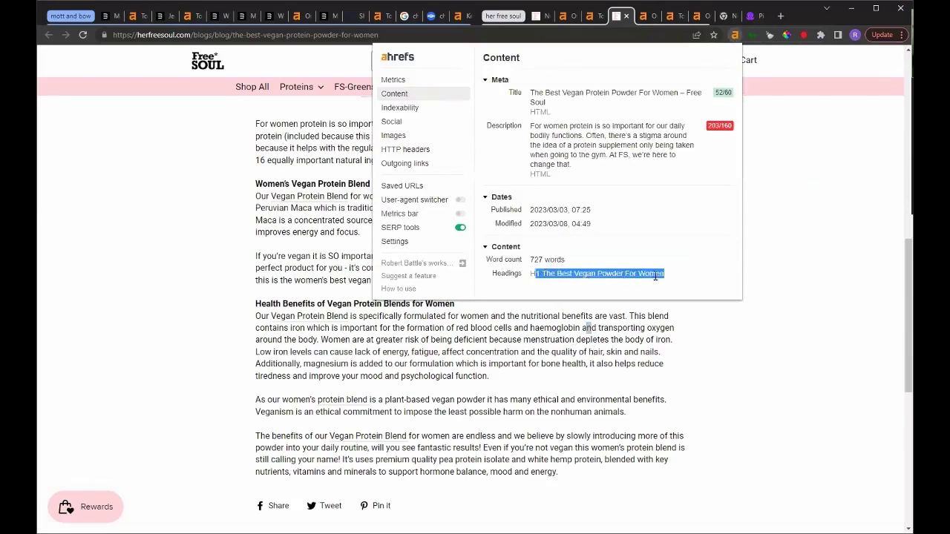
click(531, 278)
triple_click(574, 289)
key(Escape)
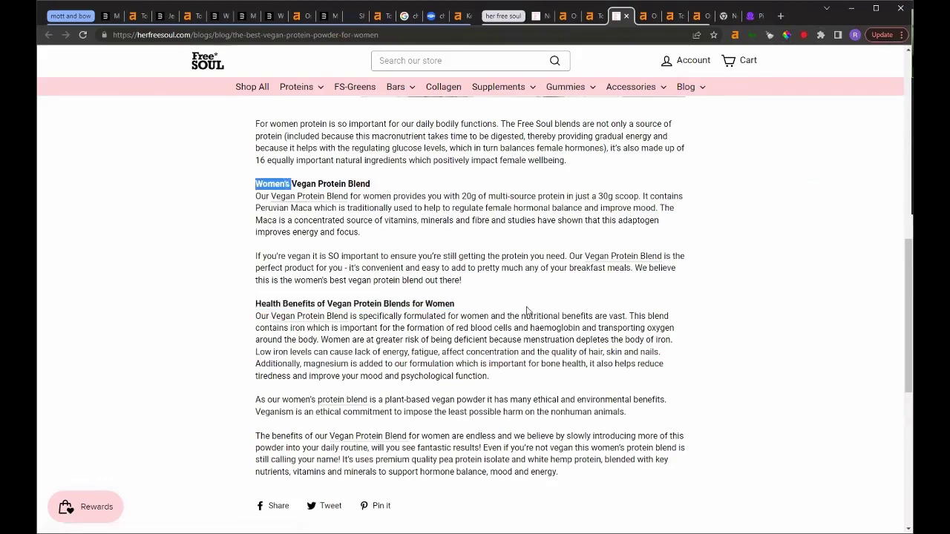
scroll(517, 331, up, 2)
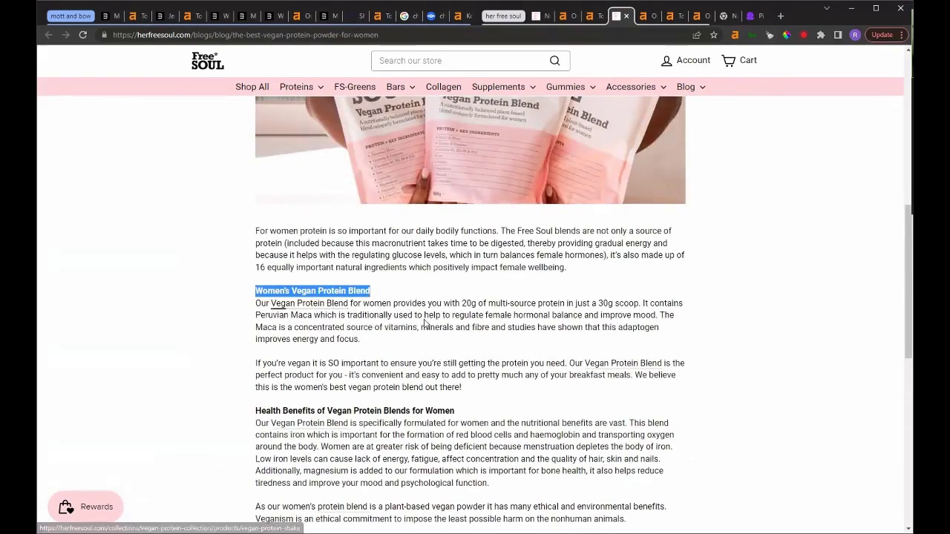
scroll(438, 309, up, 3)
scroll(438, 309, up, 4)
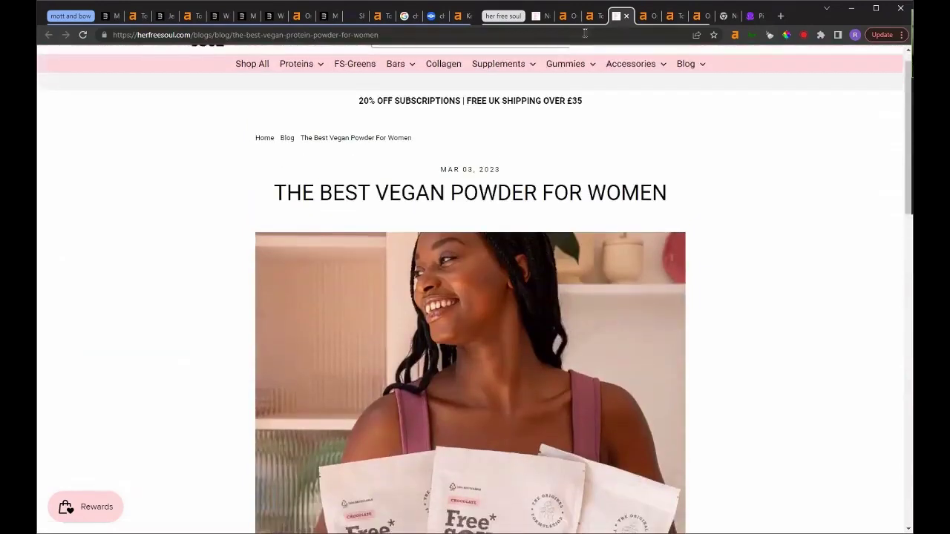
Return to the herfreesoul.com Top pages report and sort the blog pages by number of keywords.
key(ctrl+shift+Tab)
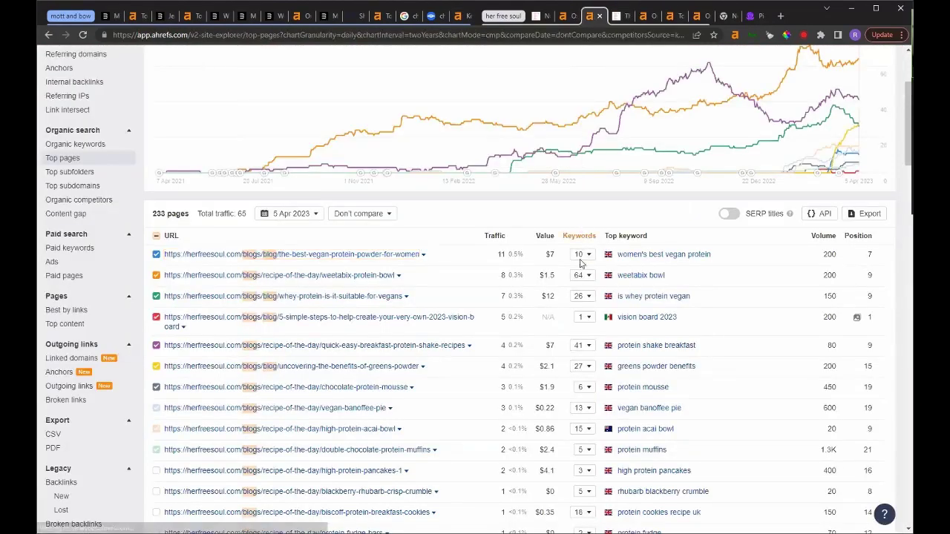
click(581, 236)
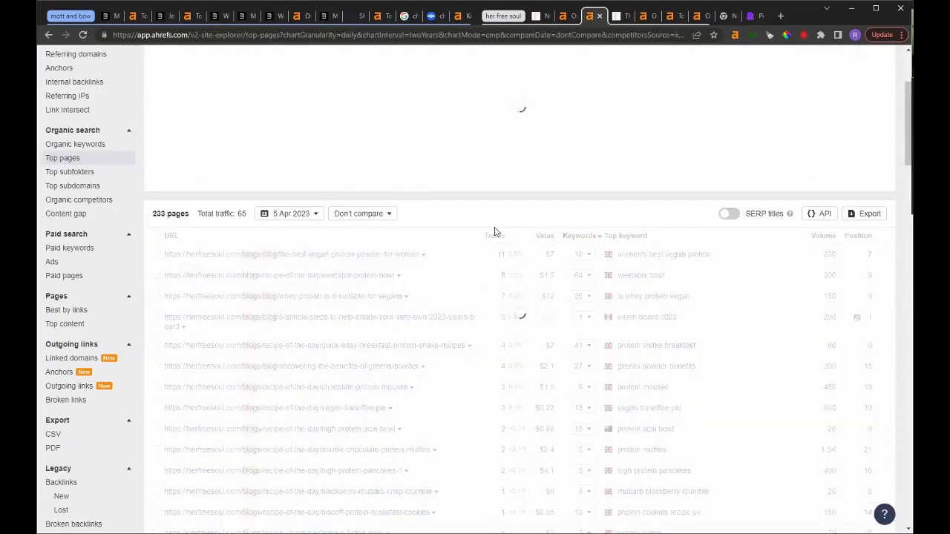